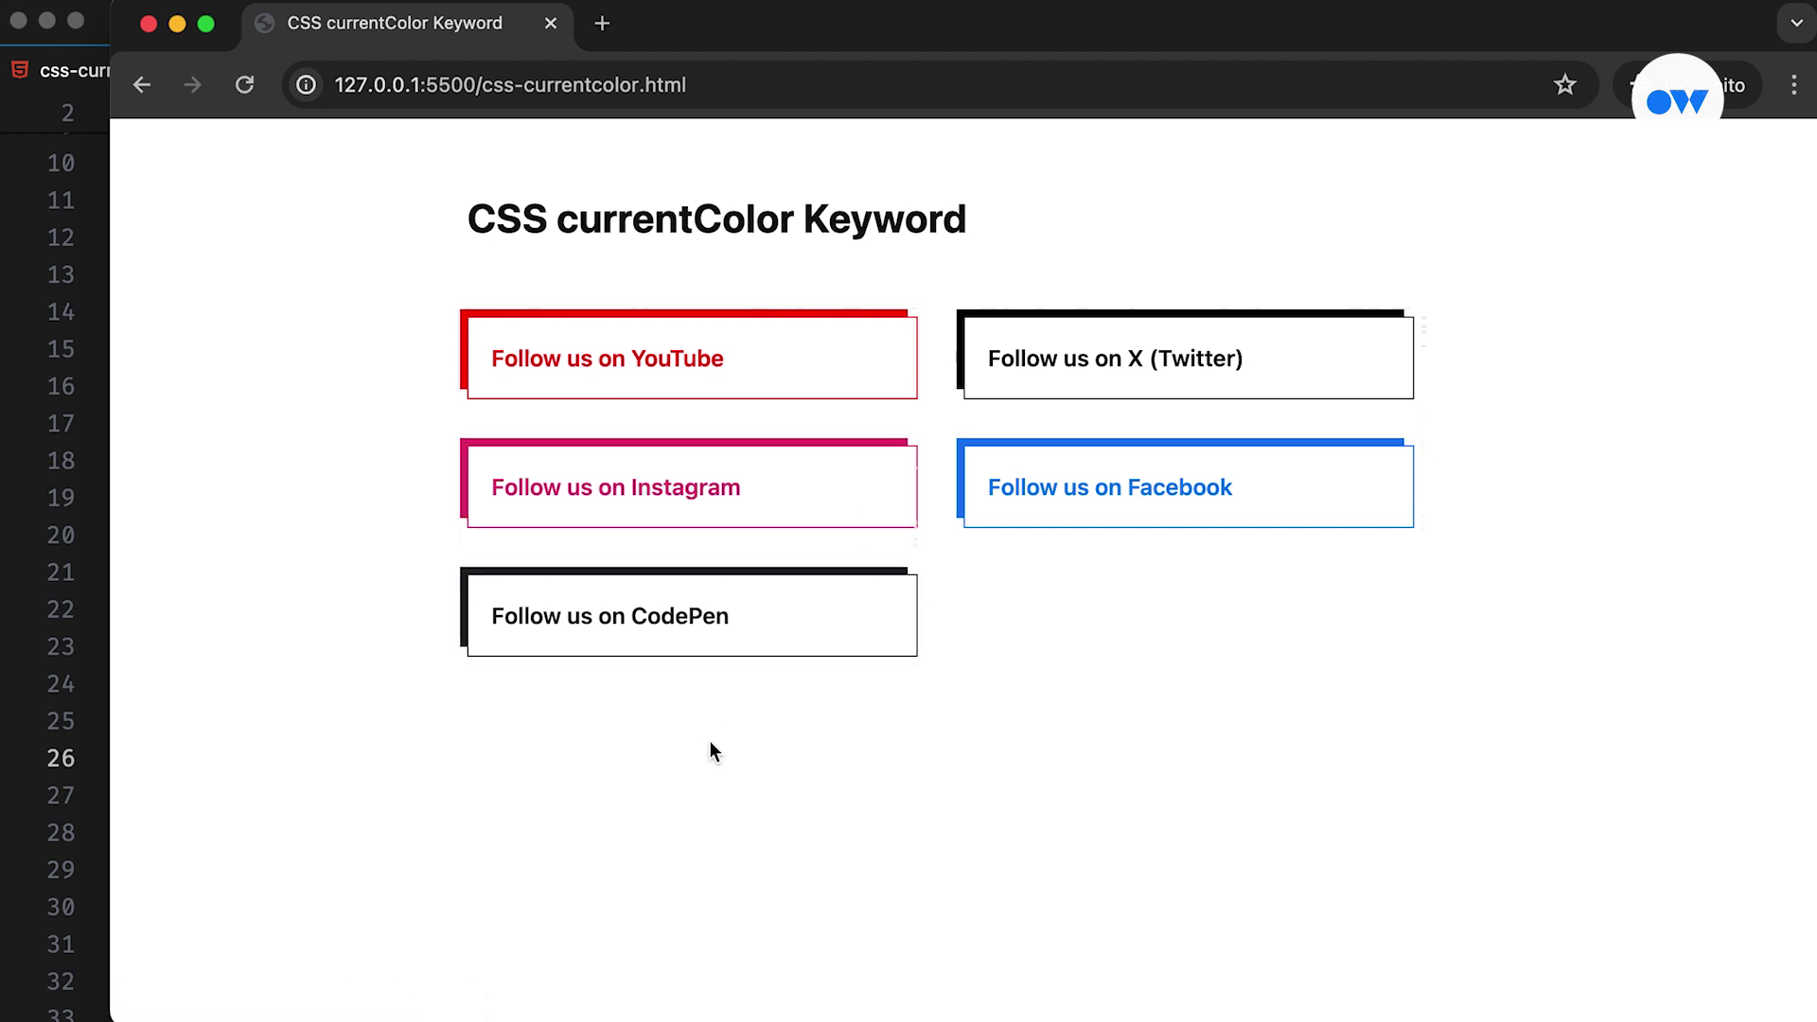
Narrow the Chrome preview window so it sits beside the HTML source in VS Code
{"action": "left_click_drag", "start_coordinate": [111, 684], "coordinate": [1108, 701]}
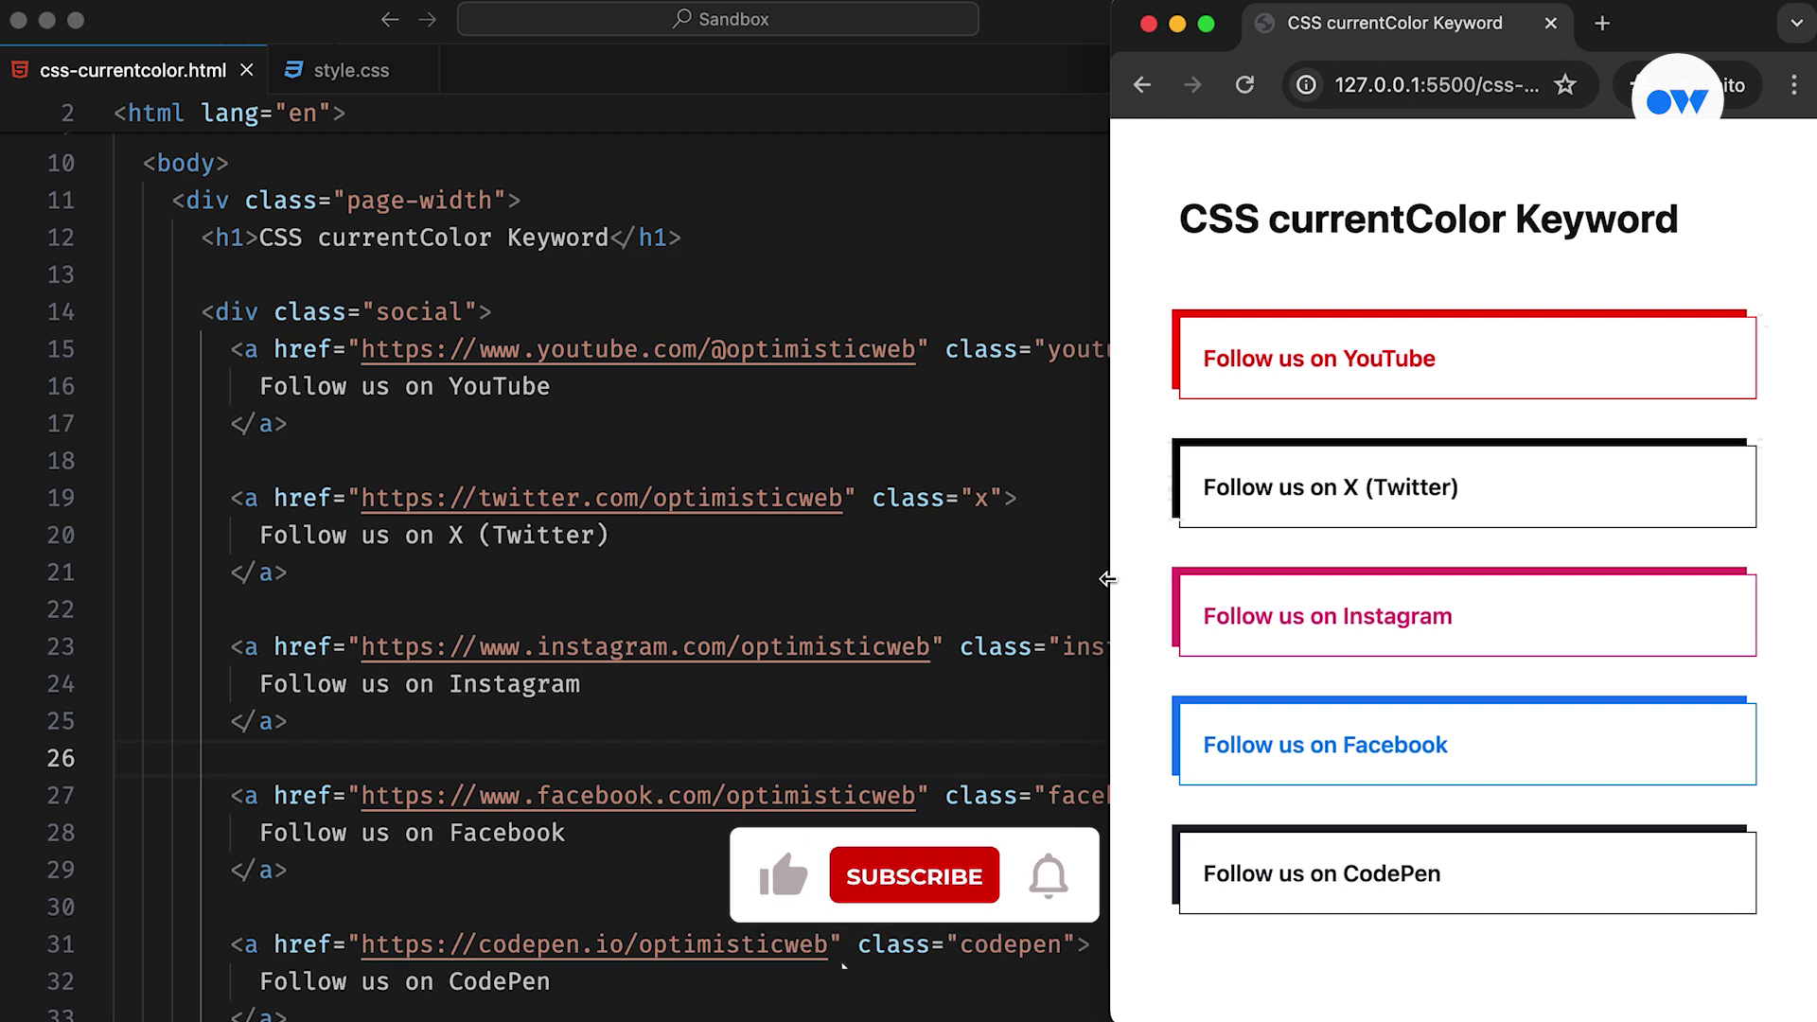
{"action": "mouse_move", "coordinate": [1113, 577]}
{"action": "left_mouse_down"}
{"action": "mouse_move", "coordinate": [900, 606]}
{"action": "mouse_move", "coordinate": [109, 608]}
{"action": "left_mouse_up"}
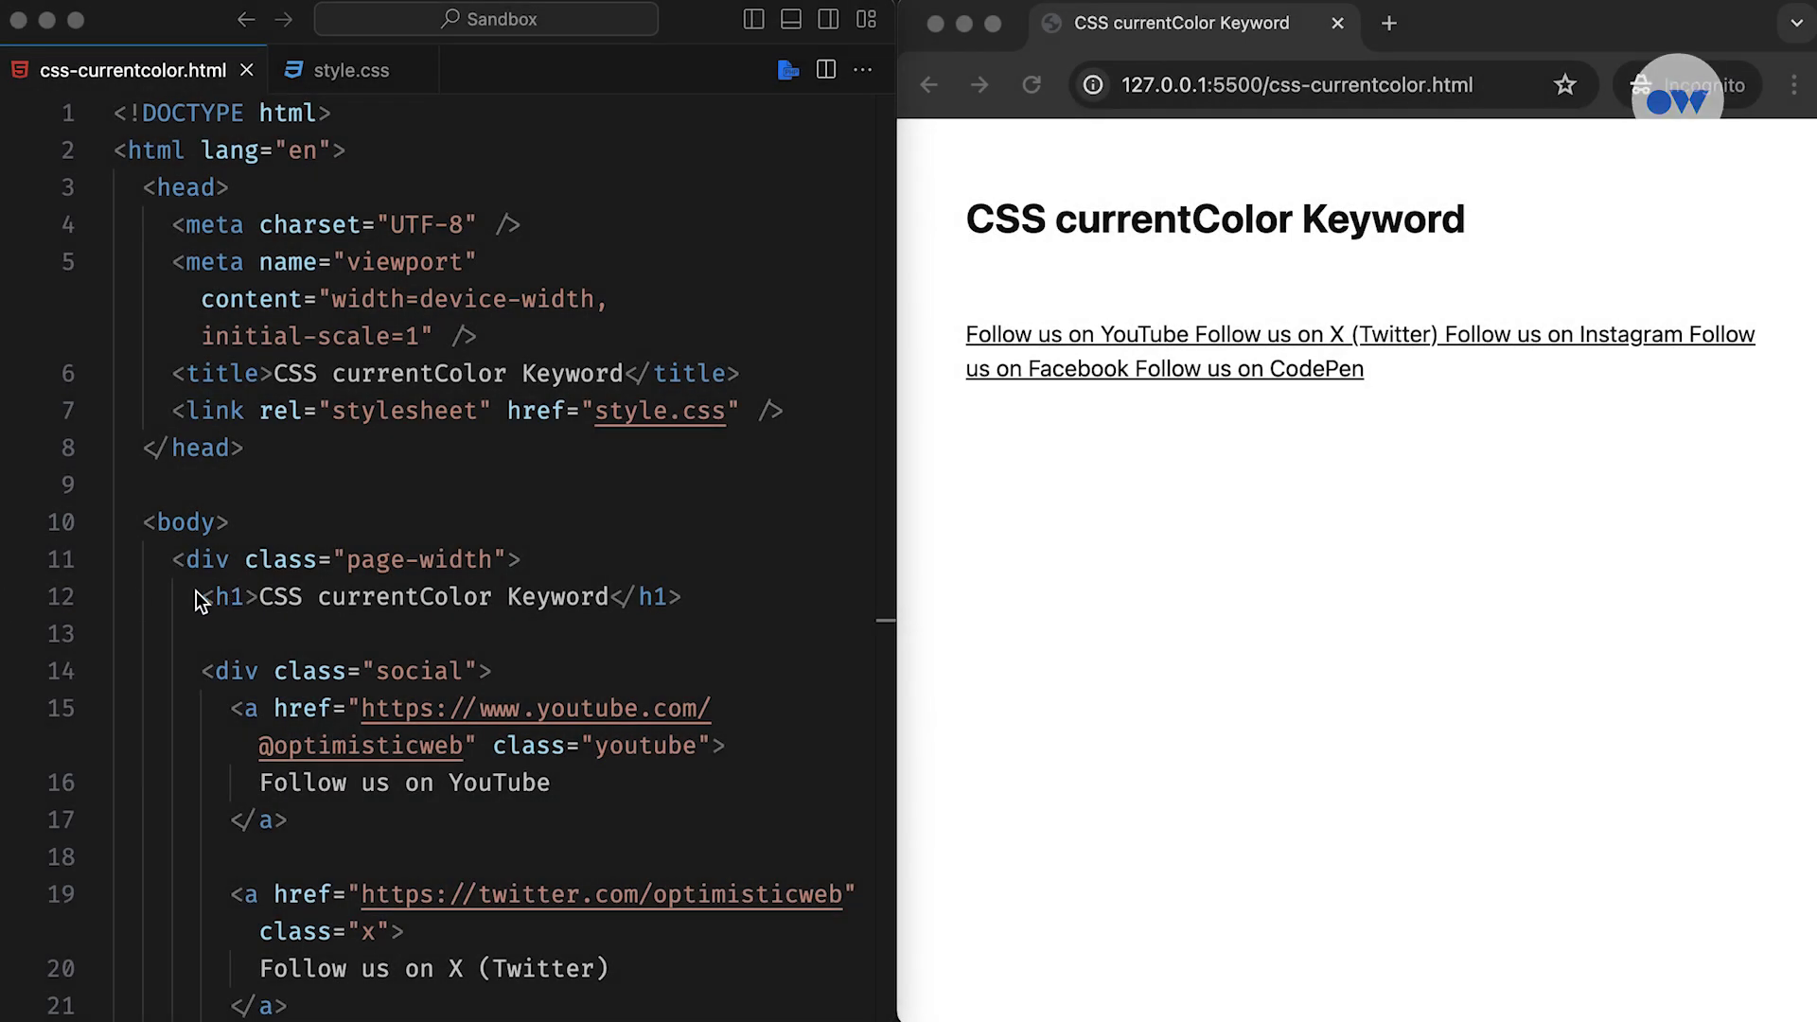
Highlight the h1 heading and the YouTube link element in the HTML source
{"action": "left_click_drag", "start_coordinate": [198, 598], "coordinate": [689, 599]}
{"action": "left_click", "coordinate": [689, 625]}
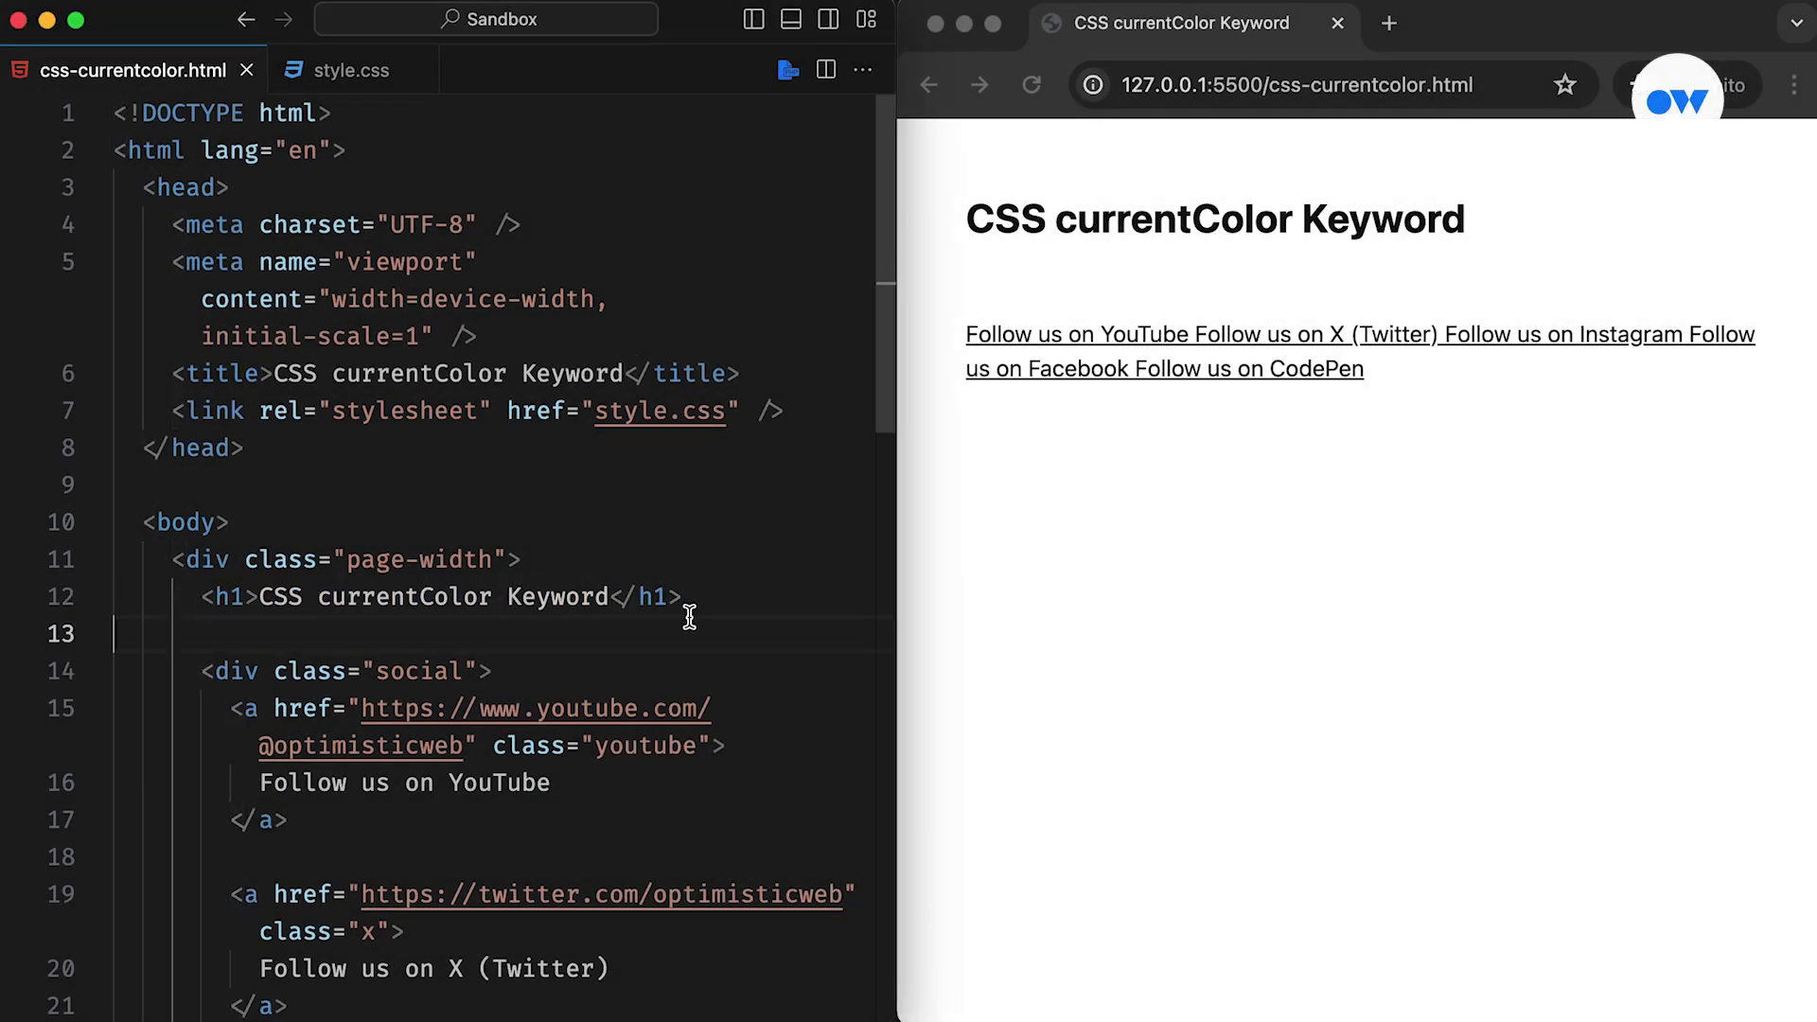
{"action": "left_click_drag", "start_coordinate": [231, 707], "coordinate": [288, 822]}
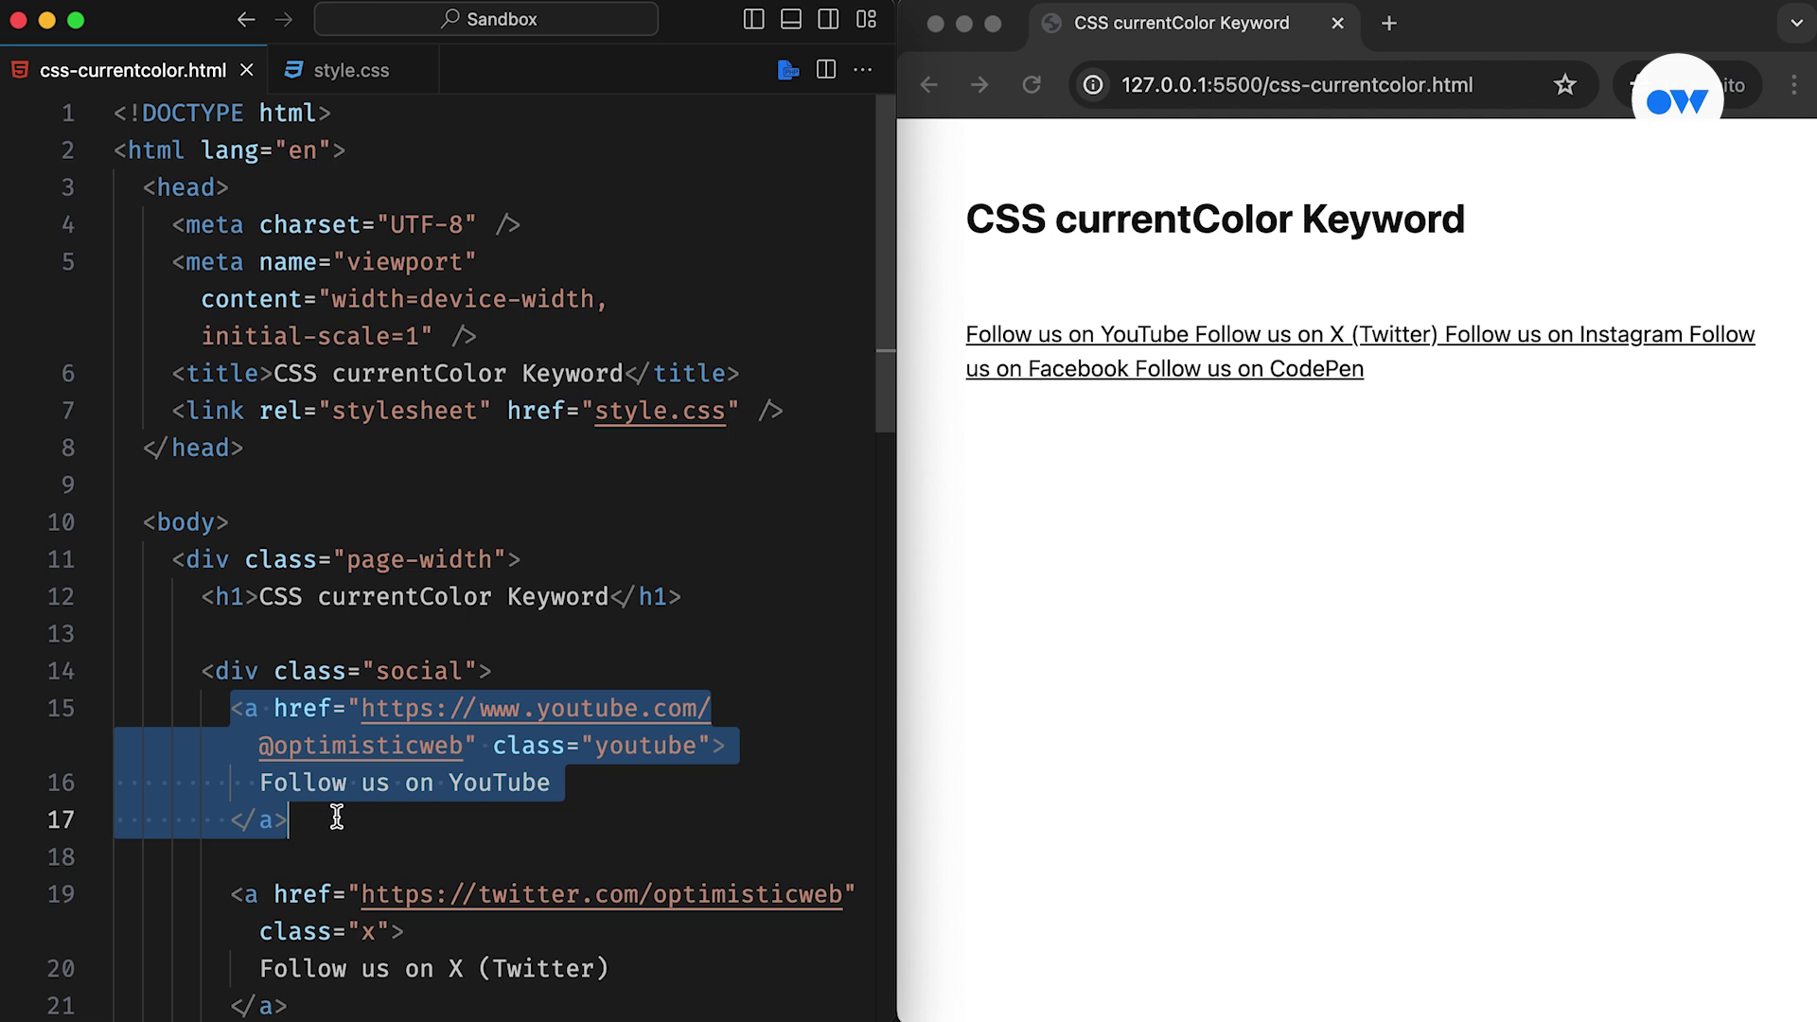
{"action": "left_click", "coordinate": [351, 70]}
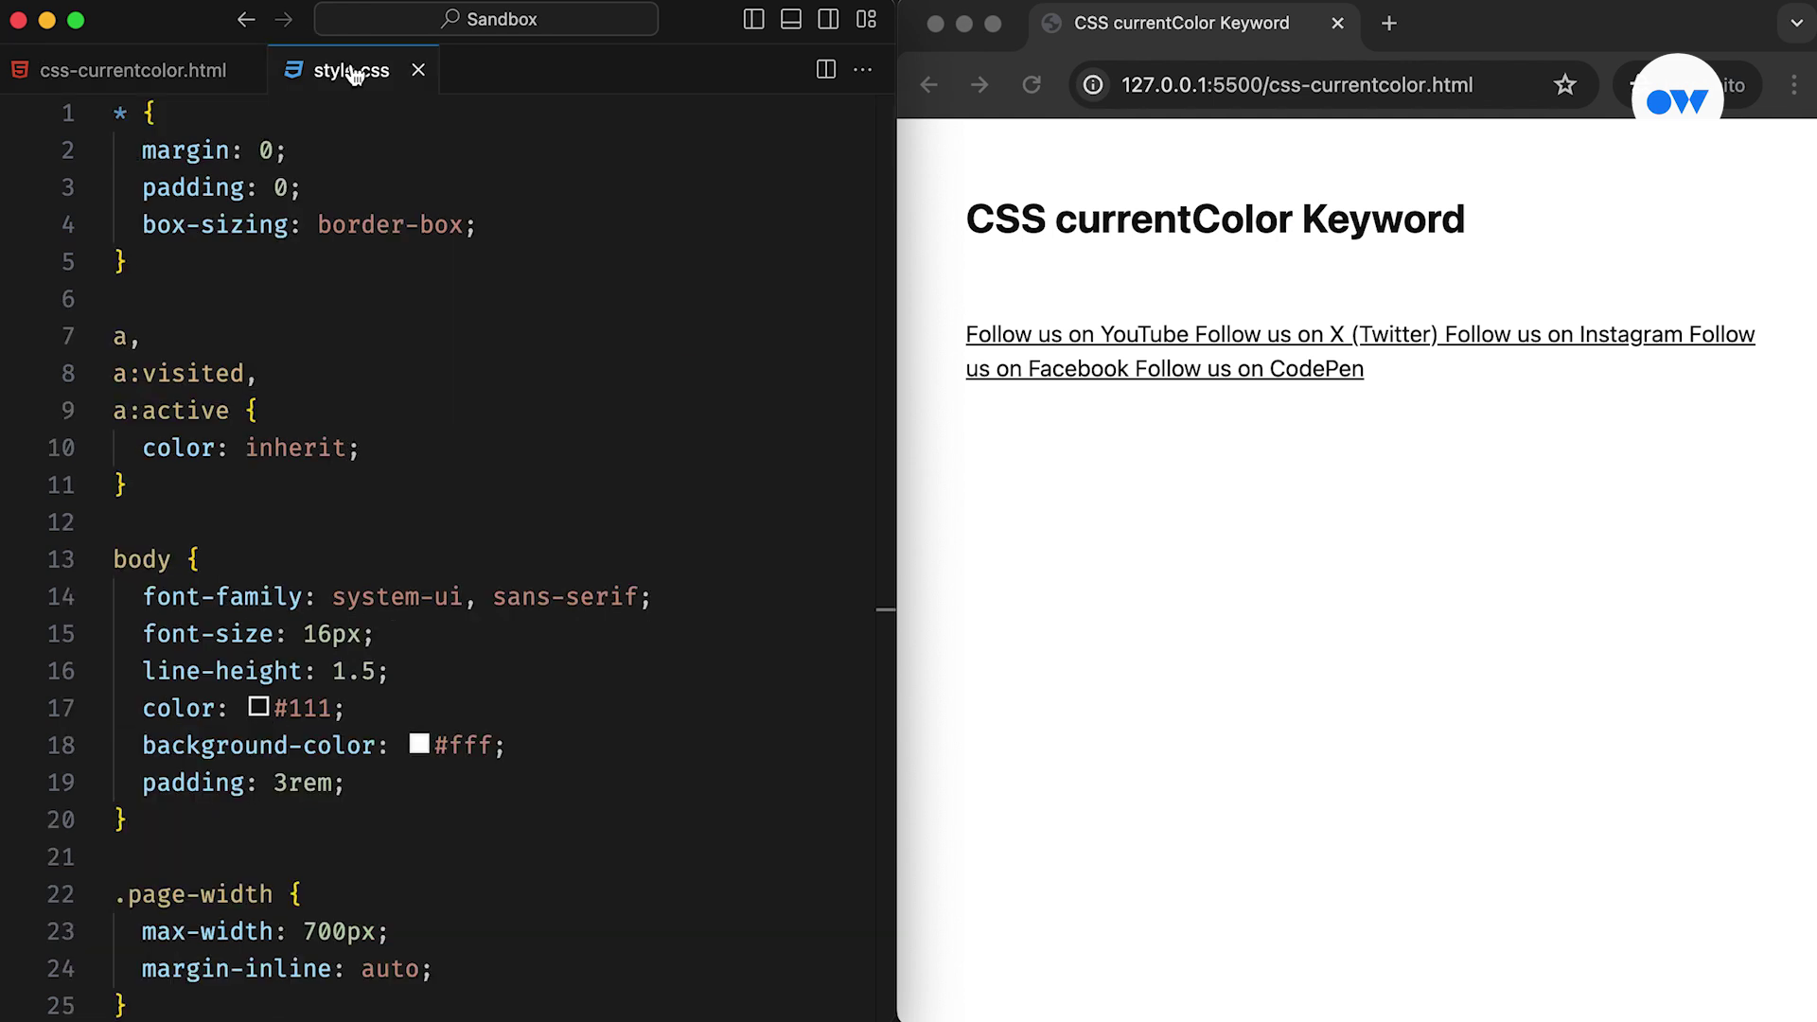
{"action": "scroll", "coordinate": [519, 432], "scroll_direction": "down", "scroll_amount": 4}
{"action": "scroll", "coordinate": [564, 565], "scroll_direction": "down", "scroll_amount": 4}
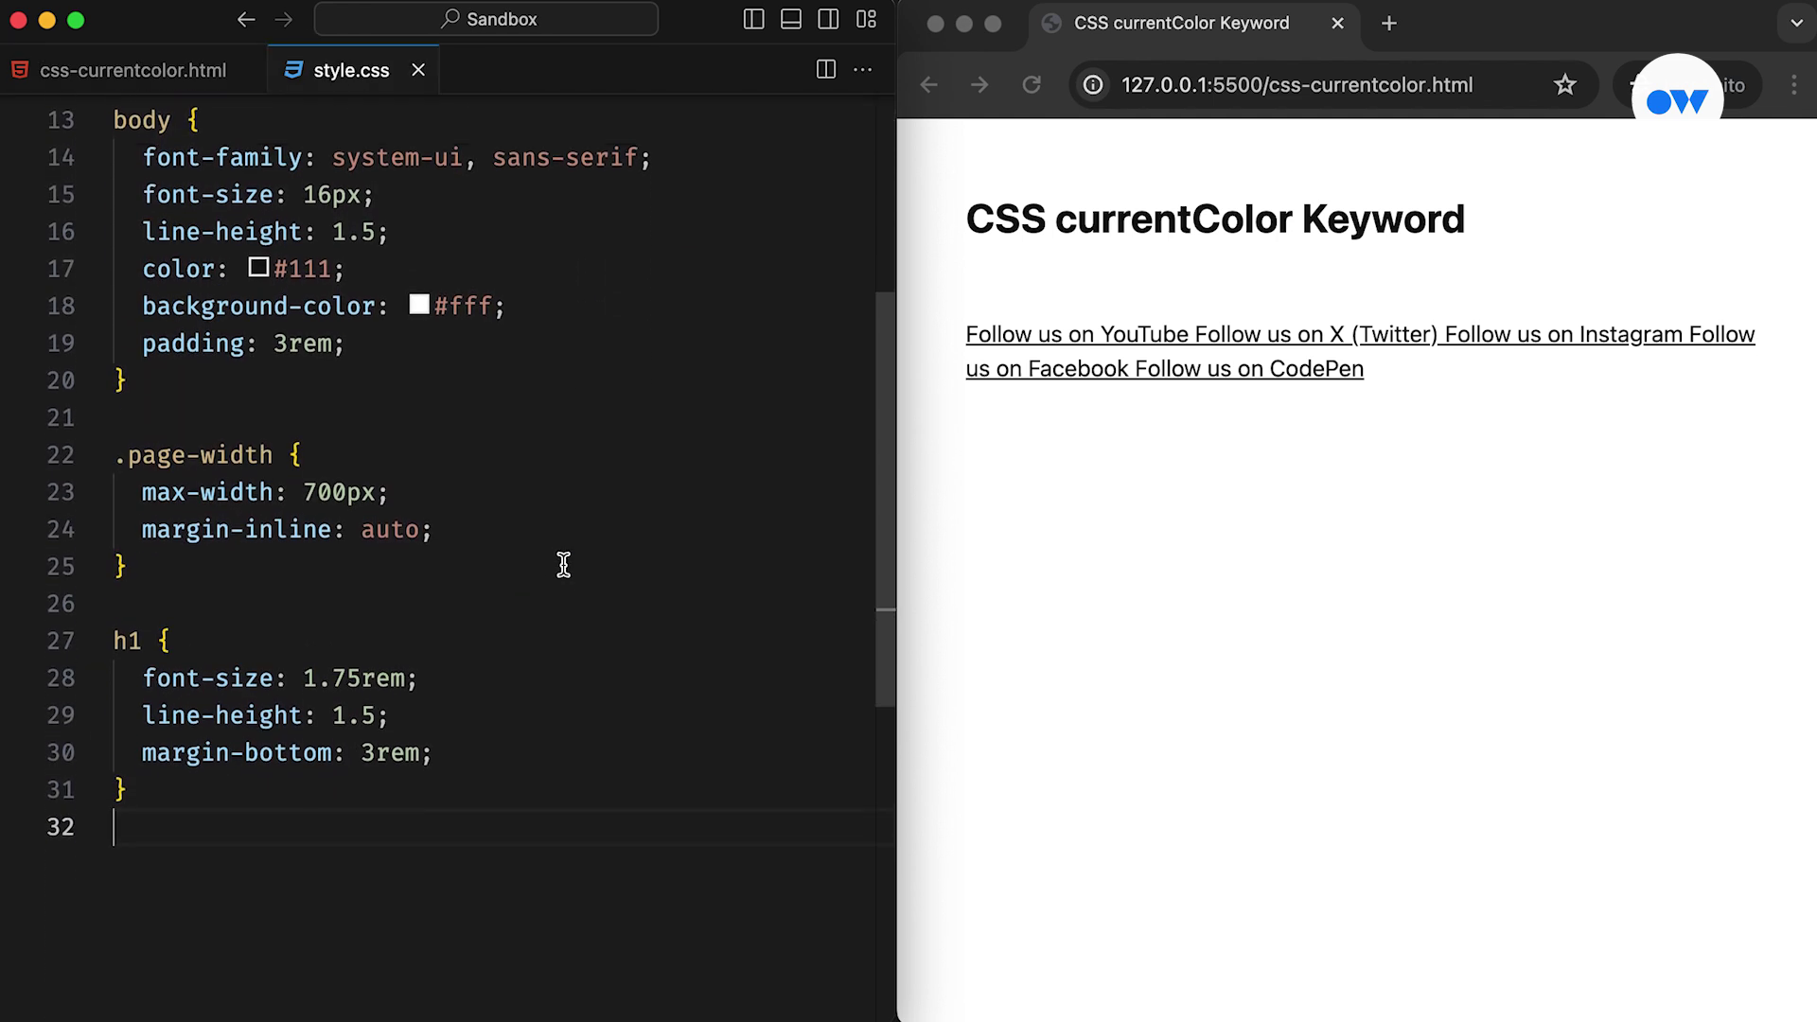
{"action": "scroll", "coordinate": [564, 565], "scroll_direction": "down", "scroll_amount": 4}
{"action": "scroll", "coordinate": [564, 565], "scroll_direction": "down", "scroll_amount": 3}
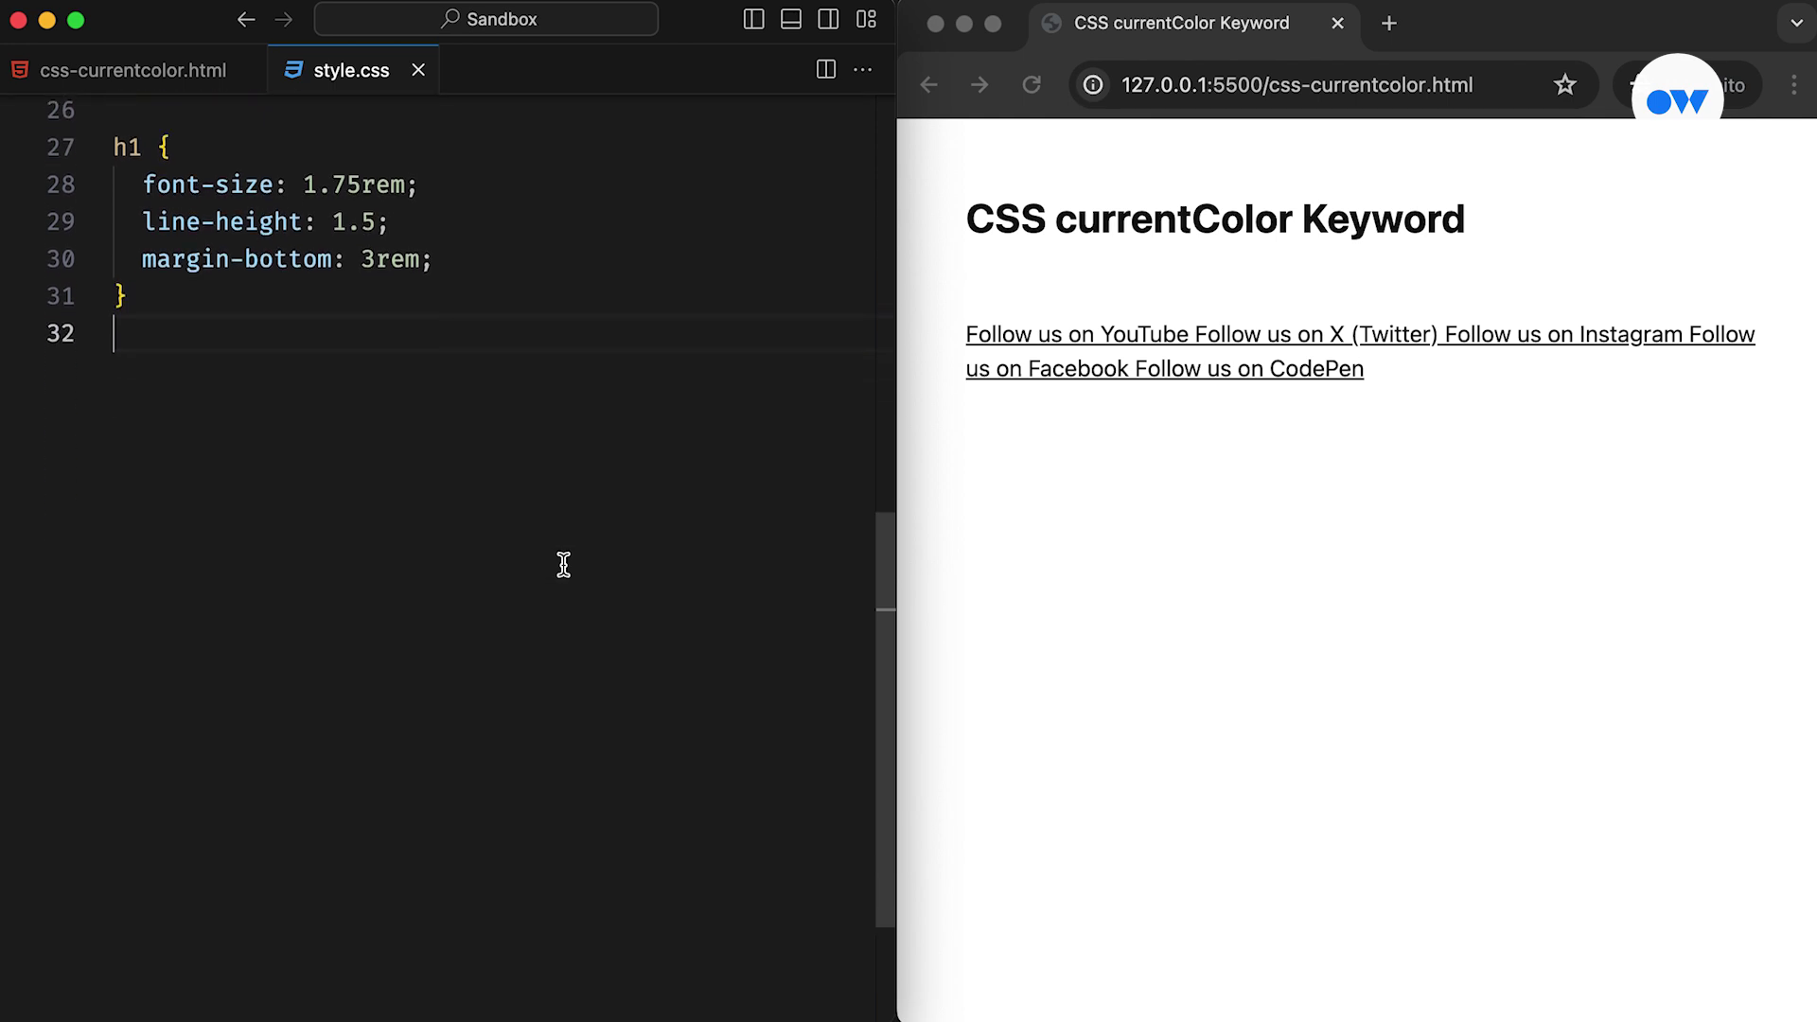
{"action": "key", "text": "Return"}
{"action": "type", "text": ".social {   display: flex;   flex-flow: wrap;   gap: 2em;   color: goldenrod; }  a {   position: relative;   flex-basis: 100%;   padding: 1em;   font-size: 1rem;   font-weight: 600;   text-decoration: none;   background-color: #fff;   color: #111;   border: 1px solid #111; }  @media (min-width: 620px) {    a {     flex-basis: 45%;   } }"}
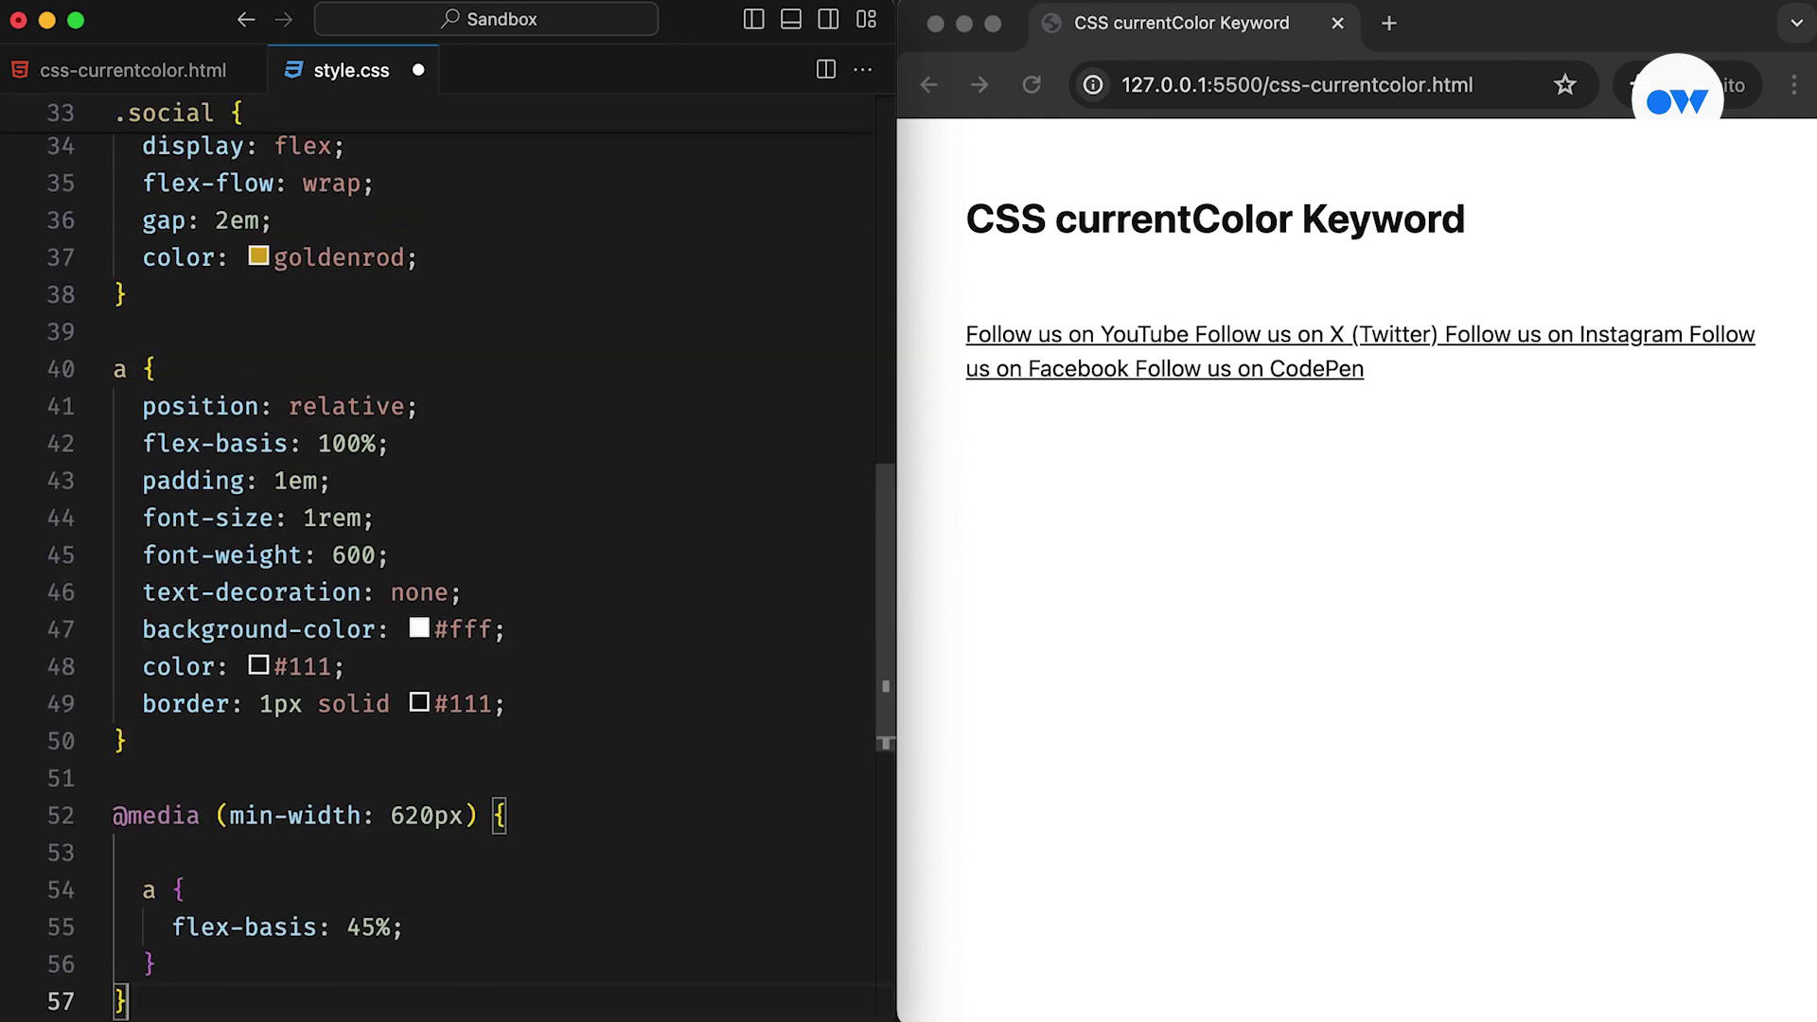
{"action": "key", "text": "super+s"}
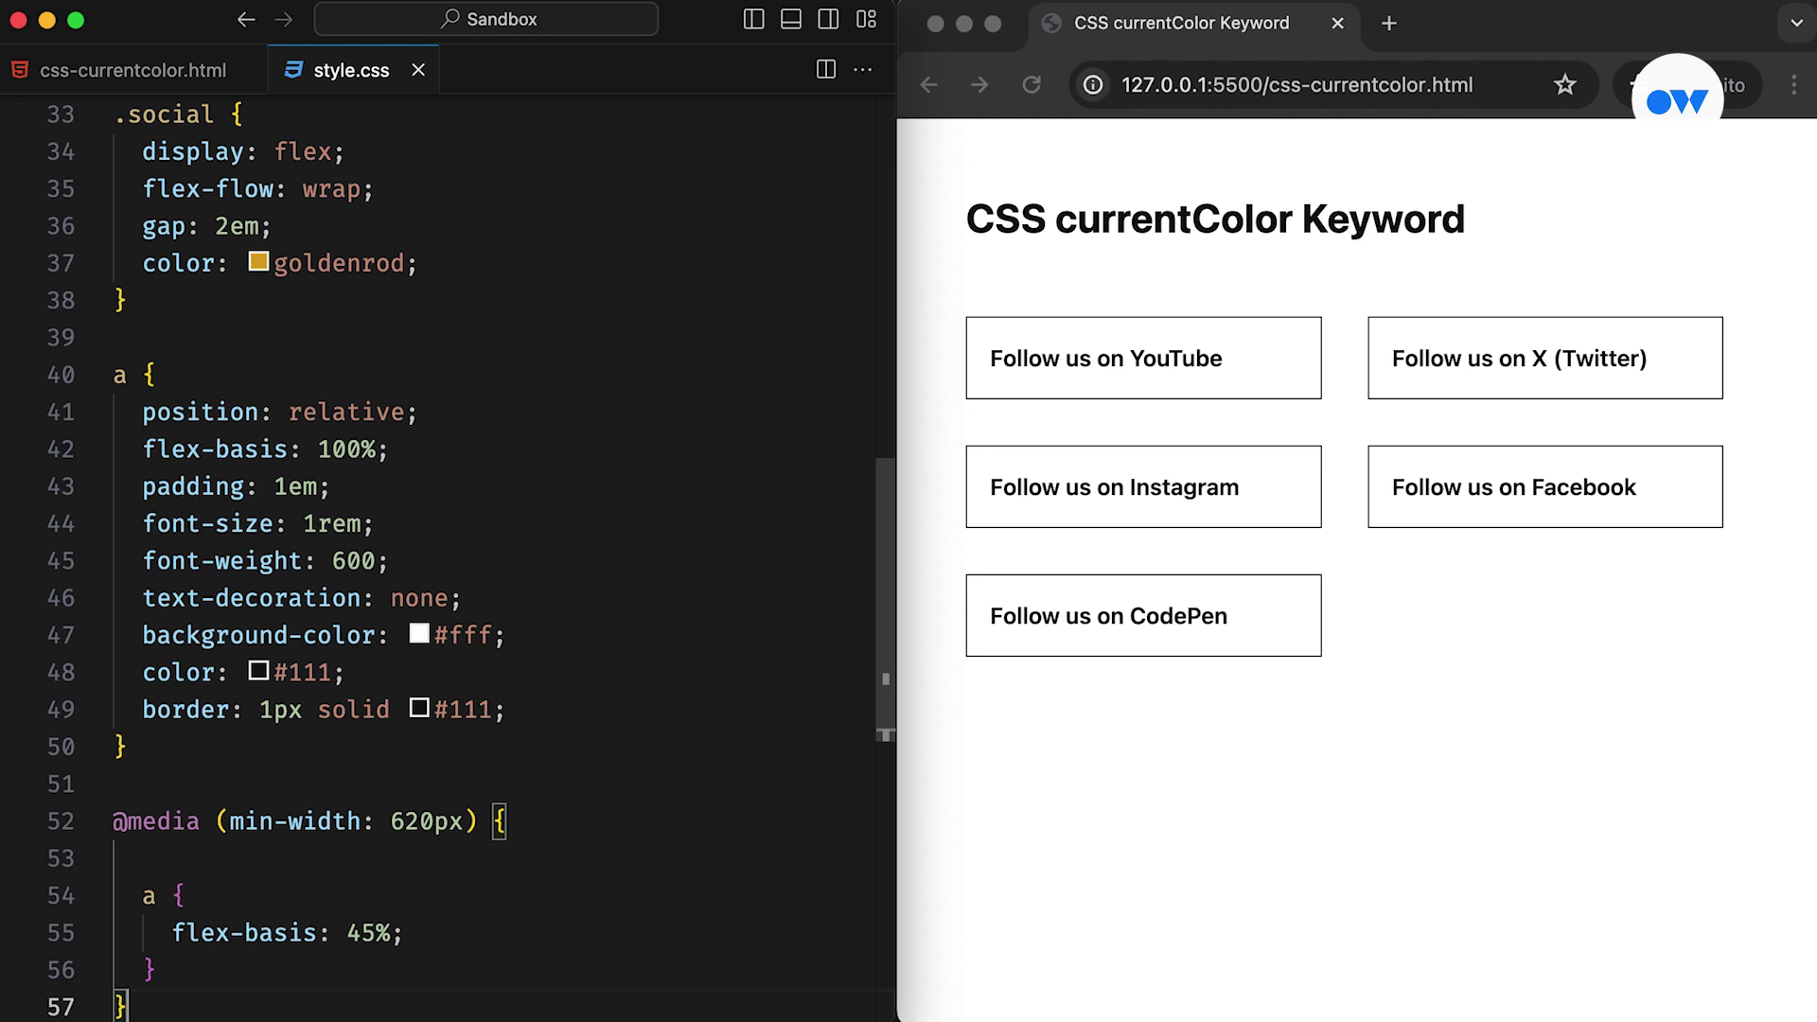
{"action": "scroll", "coordinate": [426, 569], "scroll_direction": "up", "scroll_amount": 1}
{"action": "mouse_move", "coordinate": [143, 686]}
{"action": "left_mouse_down"}
{"action": "mouse_move", "coordinate": [420, 690]}
{"action": "mouse_move", "coordinate": [434, 727]}
{"action": "left_mouse_up"}
{"action": "left_click", "coordinate": [425, 710]}
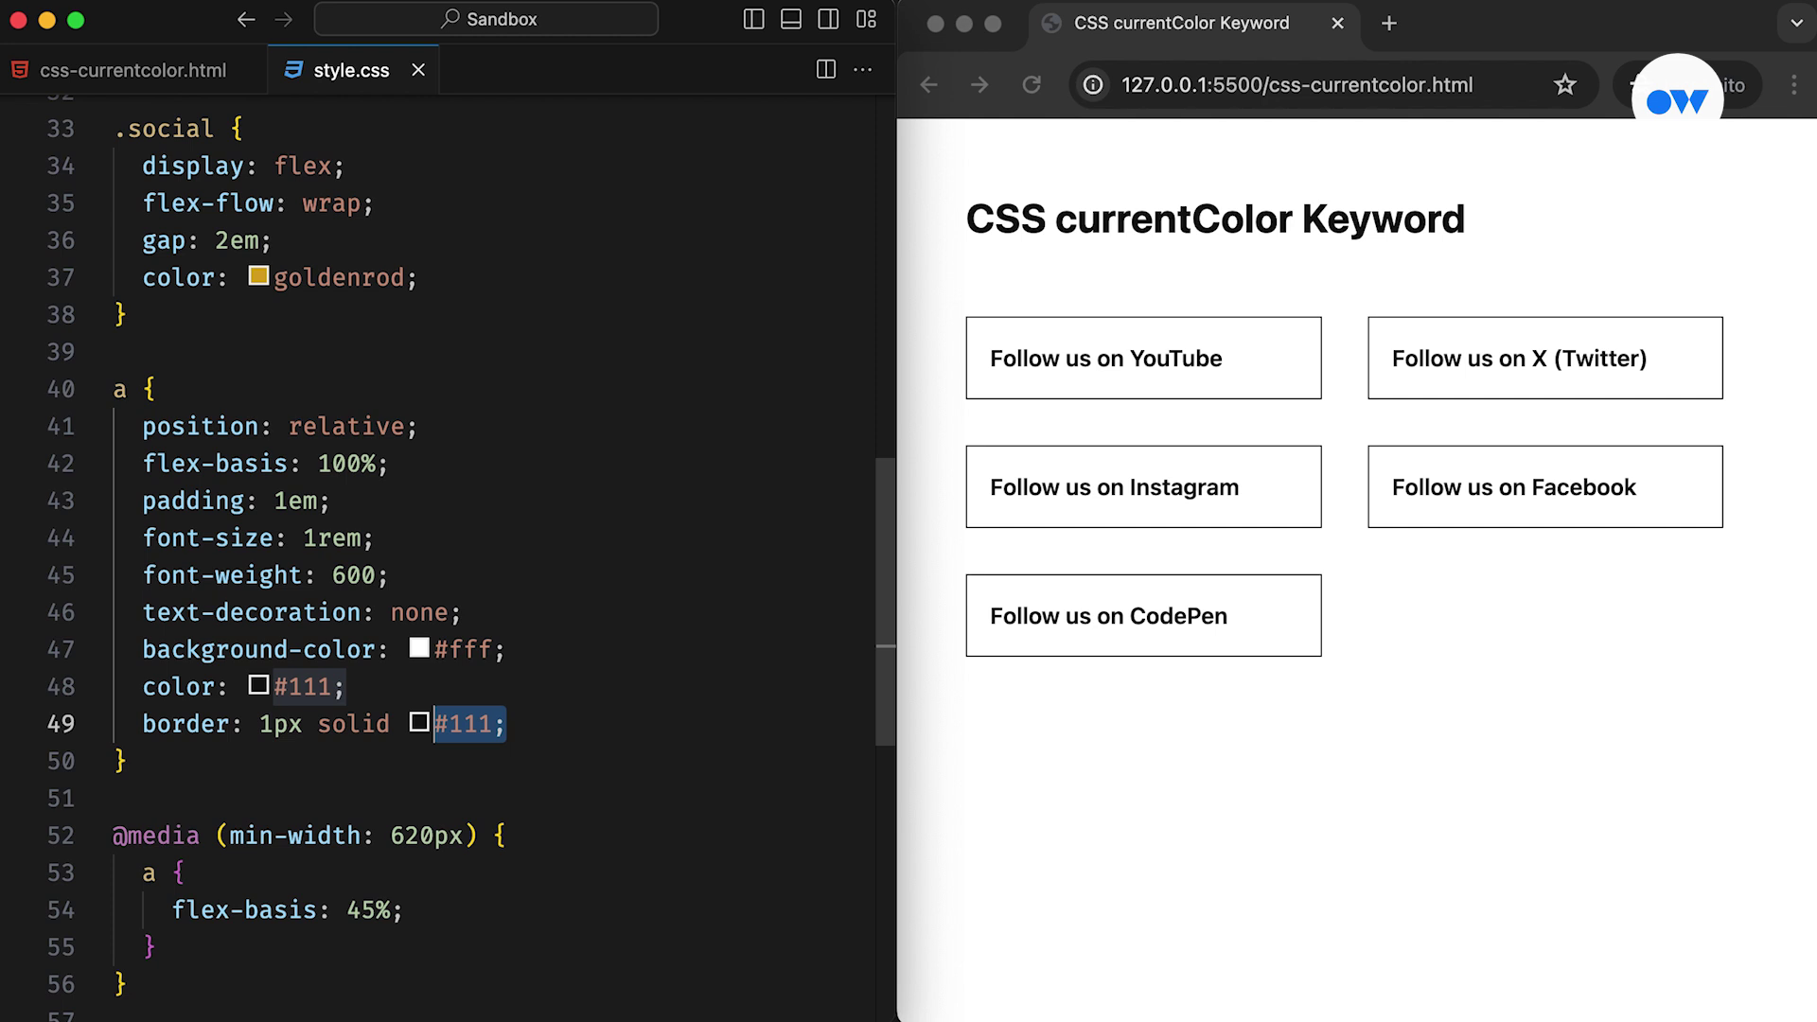
{"action": "type", "text": "#"}
Replace #111 in the link border with currentColor and save style.css
{"action": "key", "text": "BackSpace"}
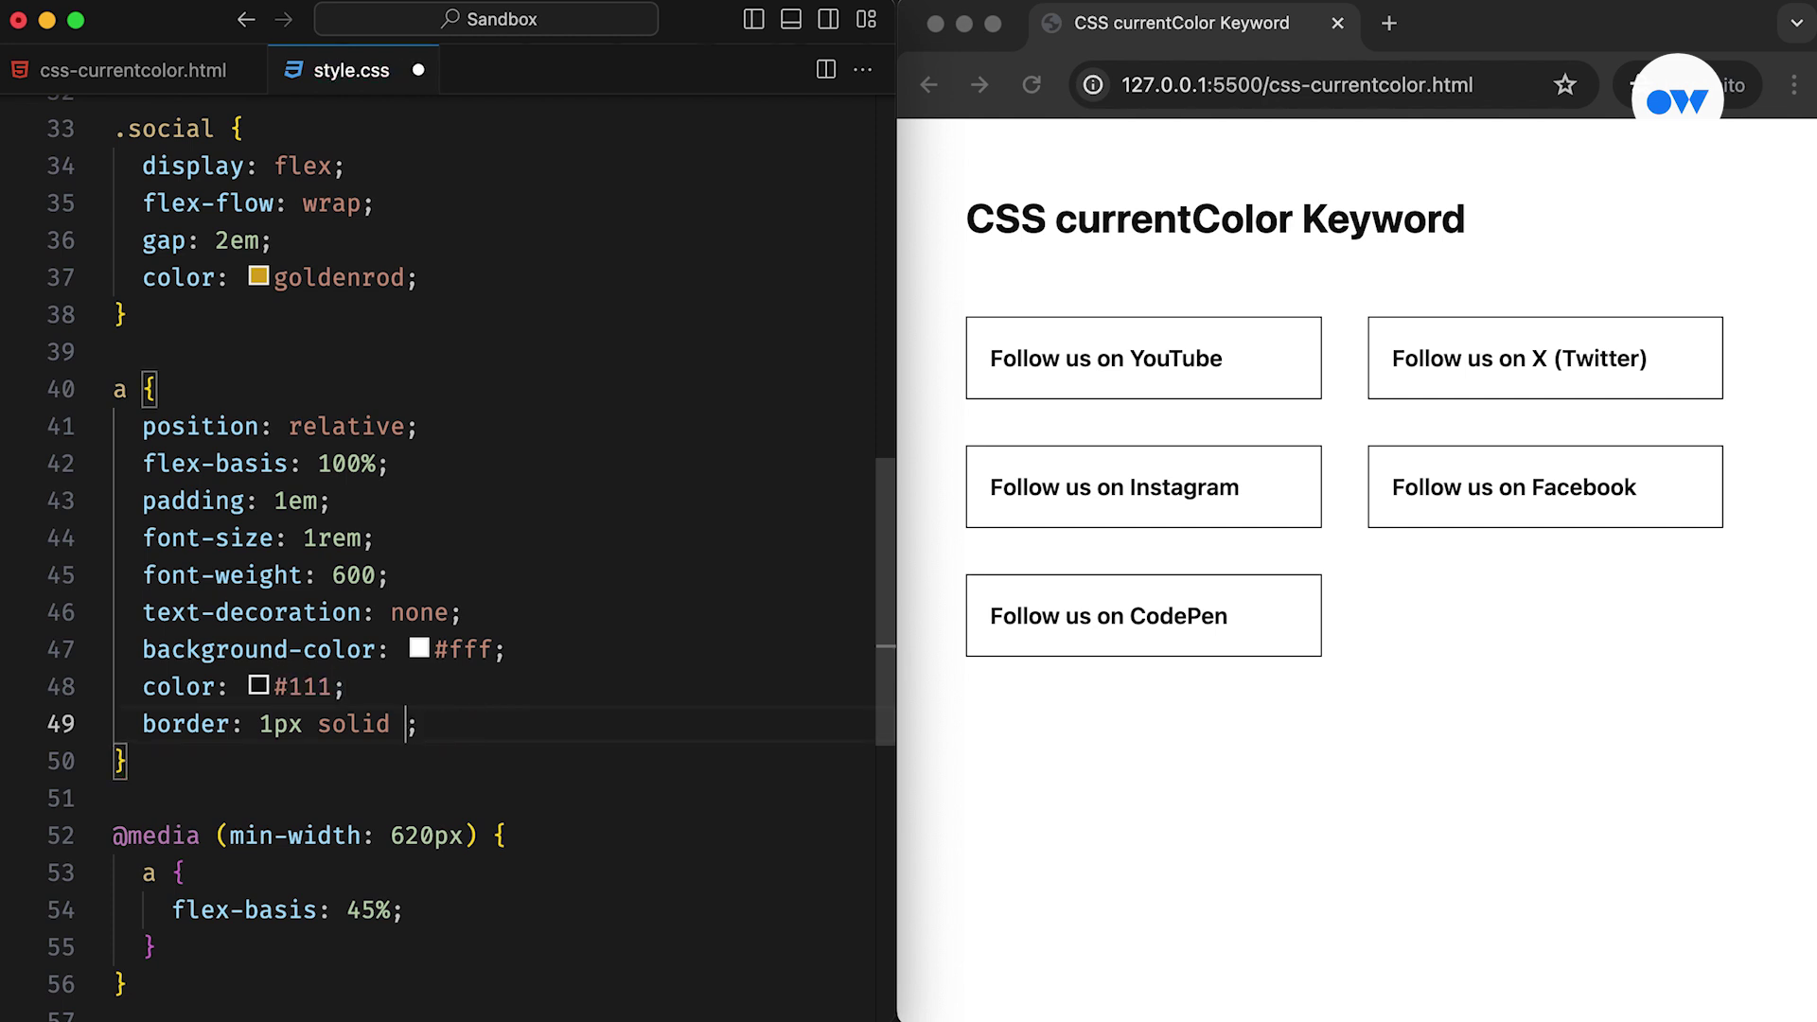
{"action": "type", "text": "curre"}
{"action": "key", "text": "Tab"}
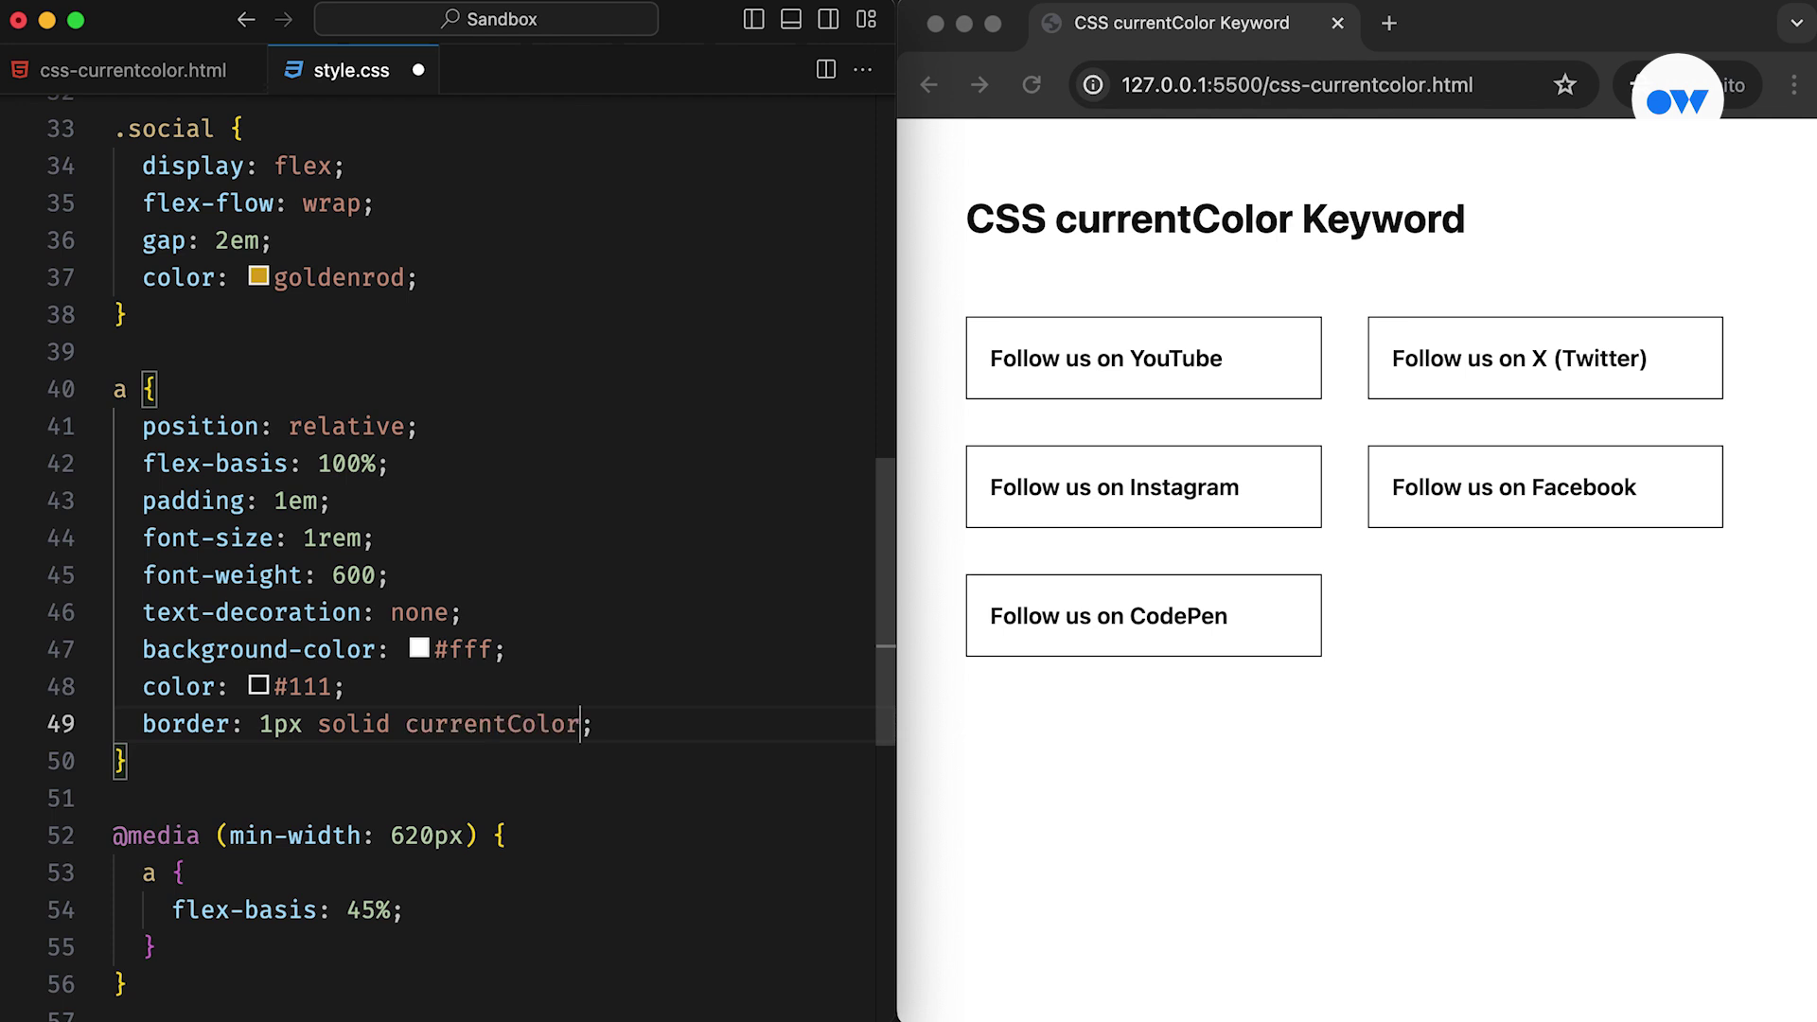
{"action": "key", "text": "End"}
{"action": "key", "text": "super+s"}
Add a green color declaration to the link rule and save so the links turn green
{"action": "key", "text": "Up"}
{"action": "key", "text": "Home"}
{"action": "key", "text": "Return"}
{"action": "key", "text": "End"}
{"action": "key", "text": "Return"}
{"action": "type", "text": "color"}
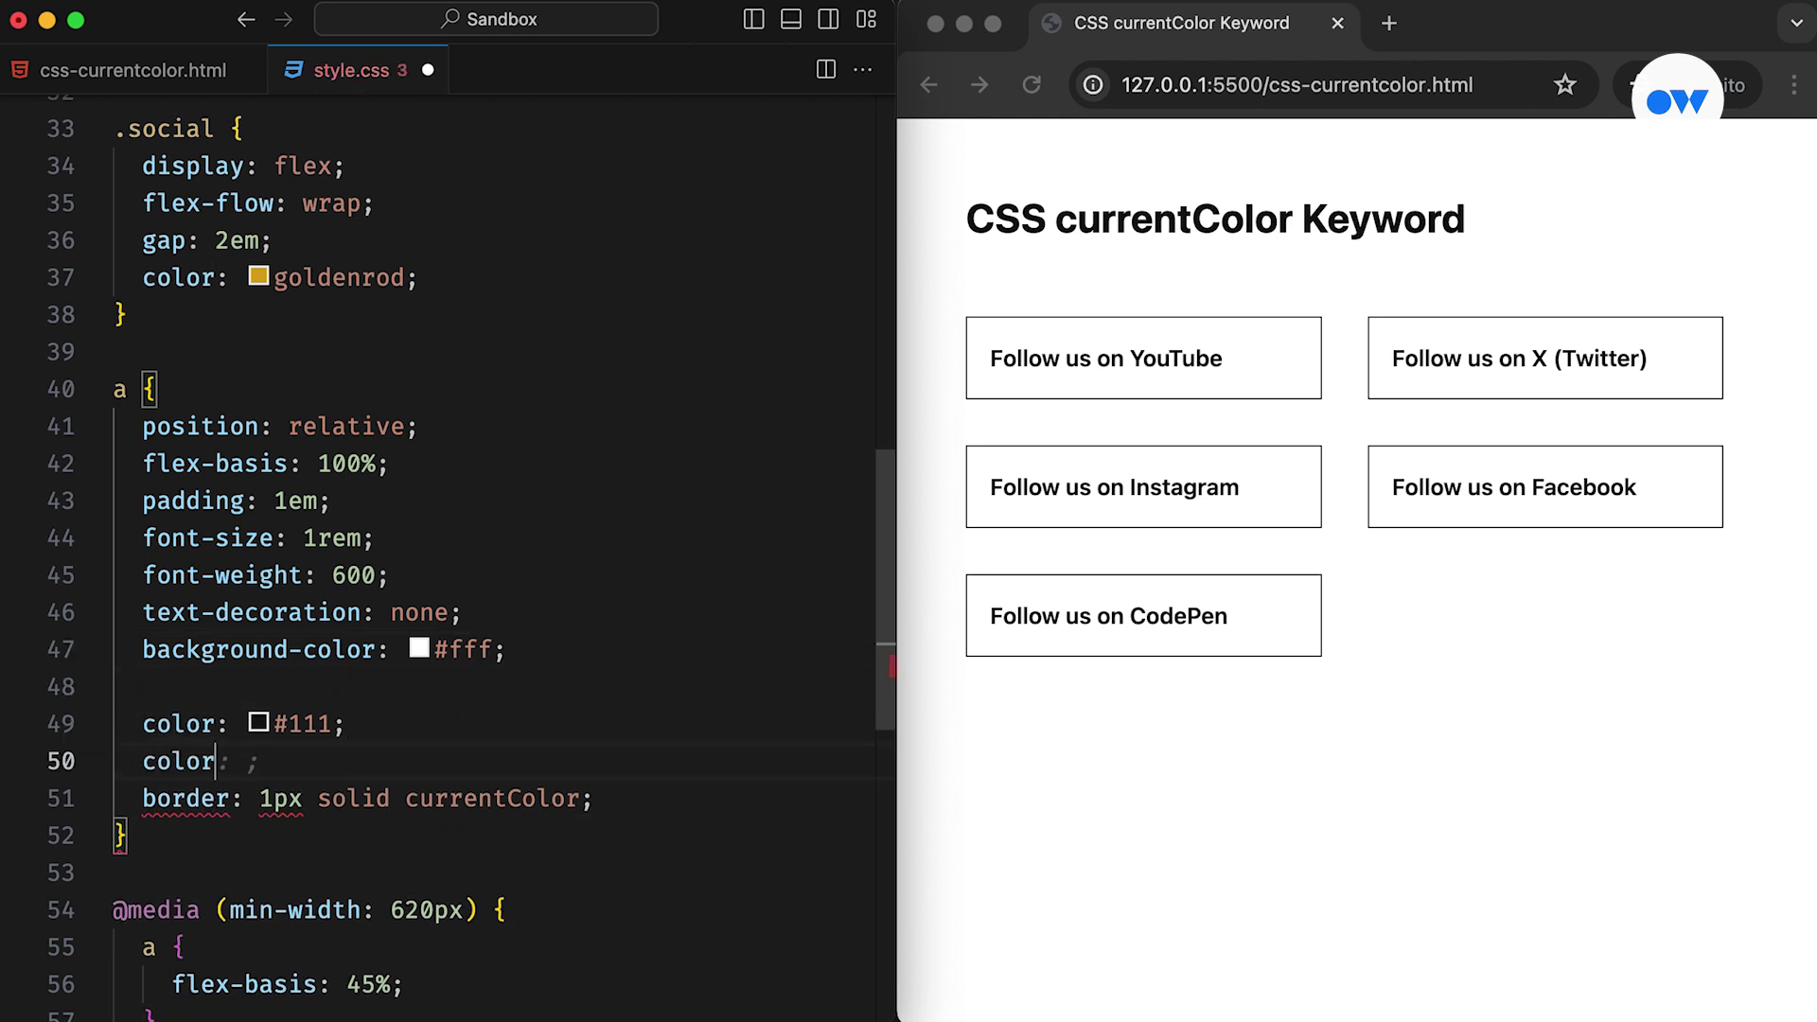
{"action": "type", "text": ": green;"}
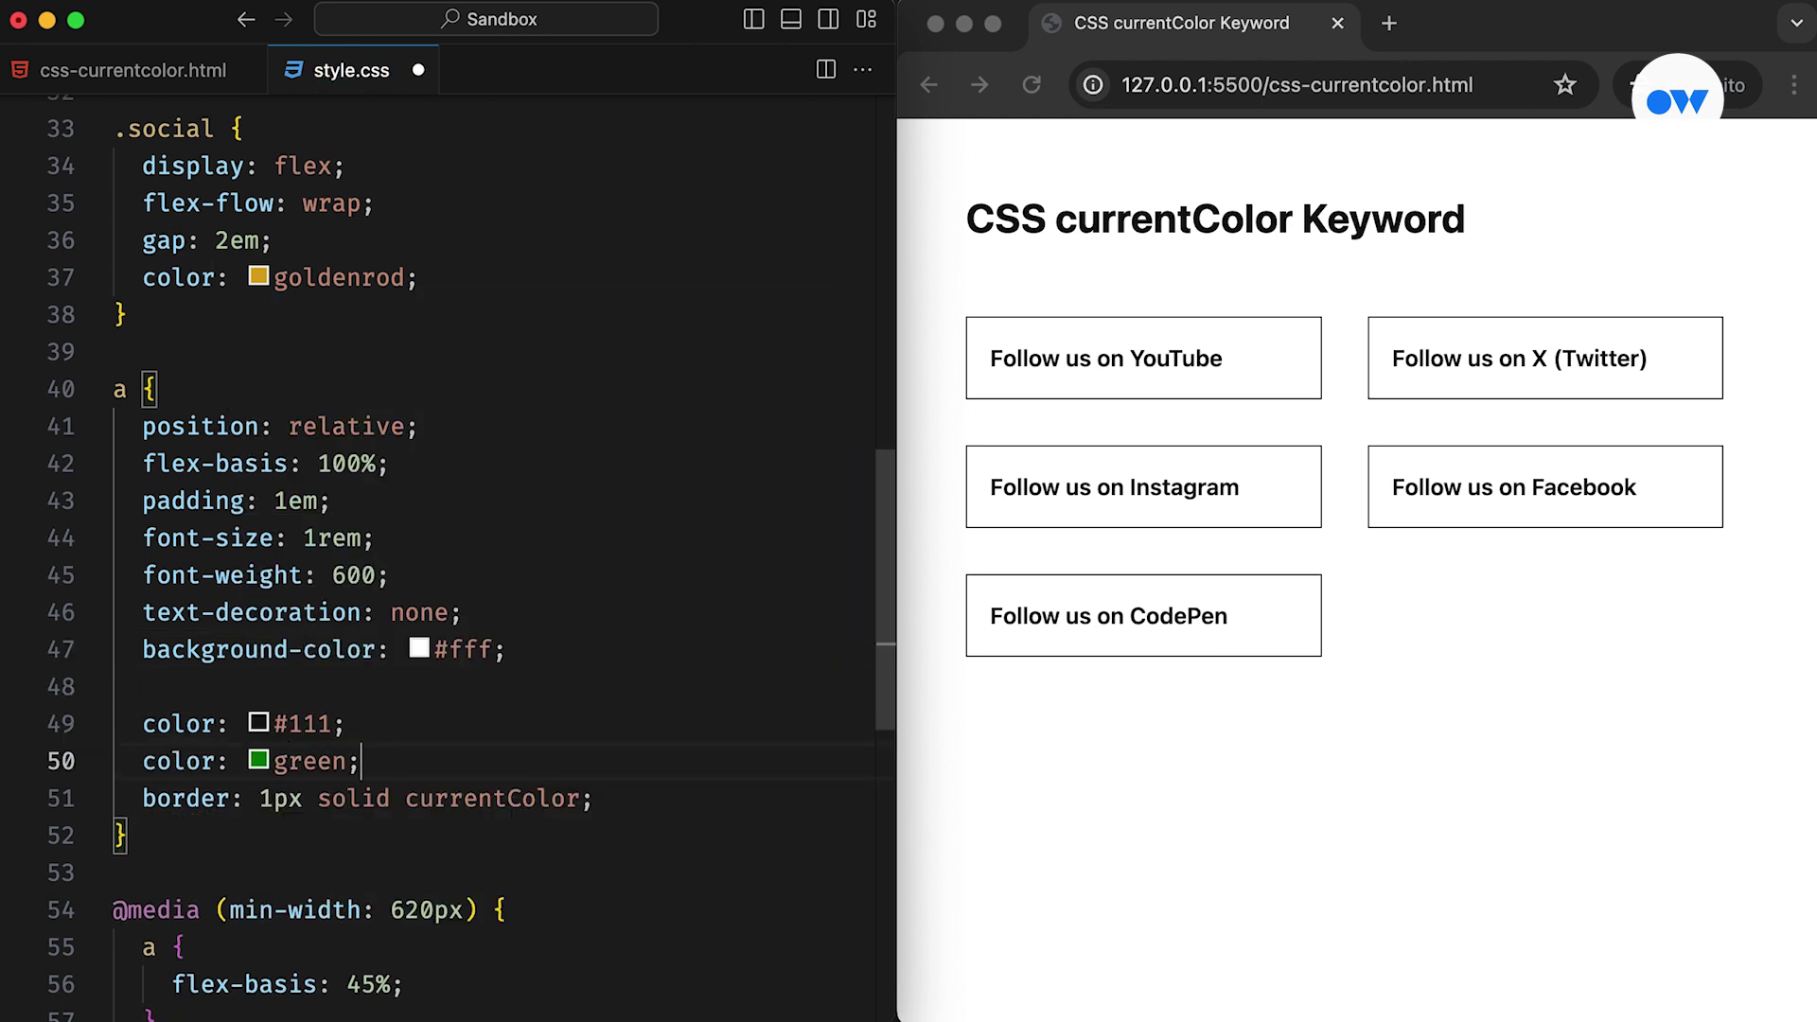
{"action": "key", "text": "super+s"}
Add a deepskyblue color declaration below it and save so the links turn blue
{"action": "key", "text": "Return"}
{"action": "type", "text": "color"}
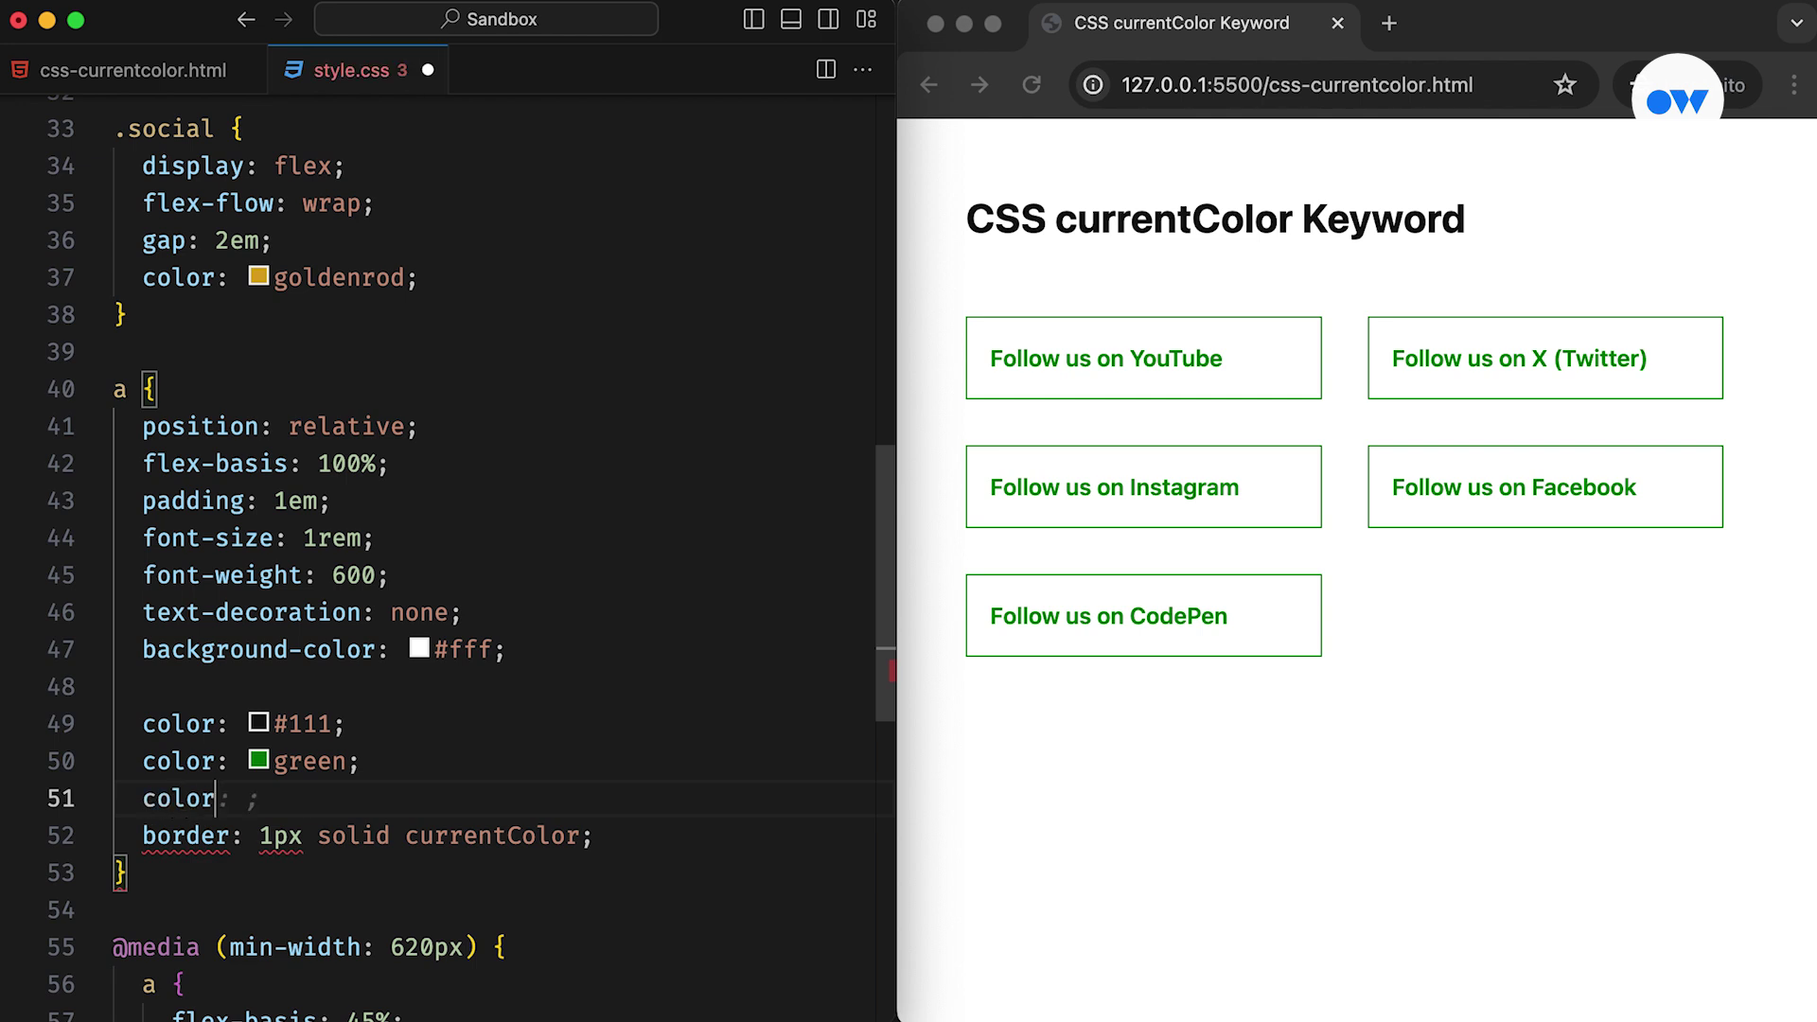
{"action": "type", "text": ": deeps;"}
{"action": "key", "text": "Tab"}
{"action": "key", "text": "Right"}
{"action": "key", "text": "super+s"}
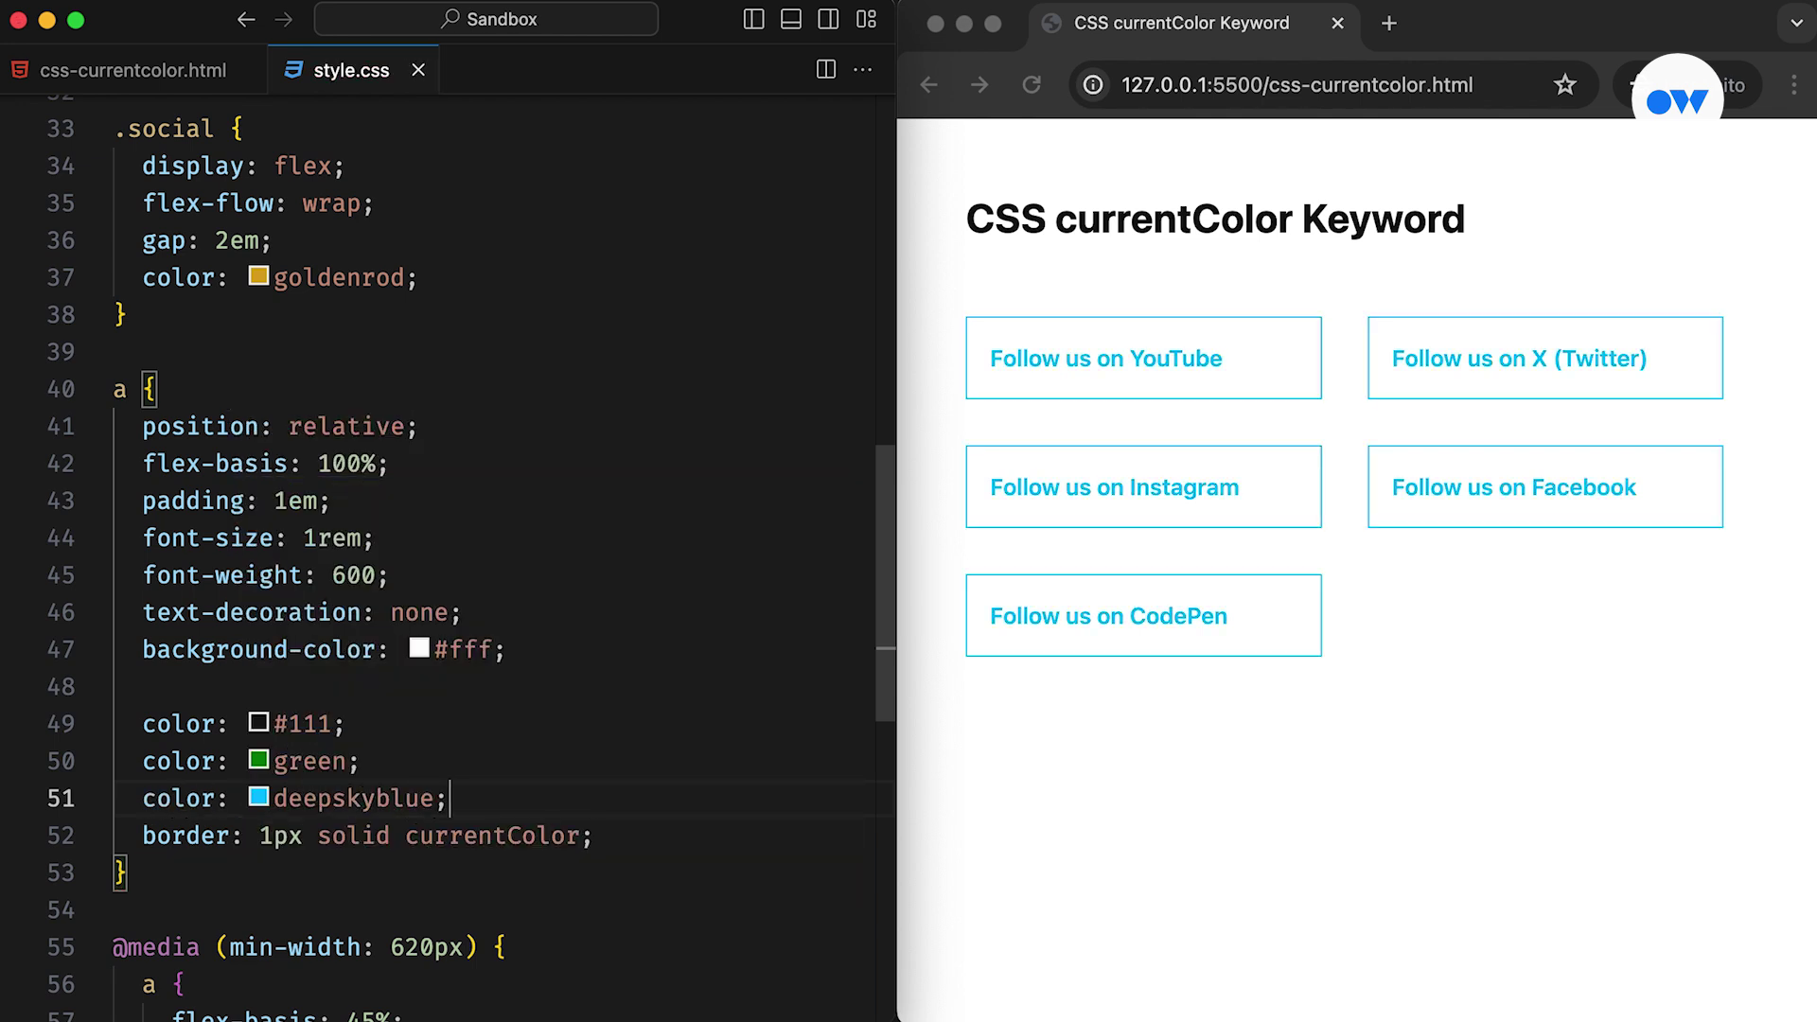
Comment out the link's three color declarations on lines 49–51 and save
{"action": "key", "text": "super+slash"}
{"action": "key", "text": "Up"}
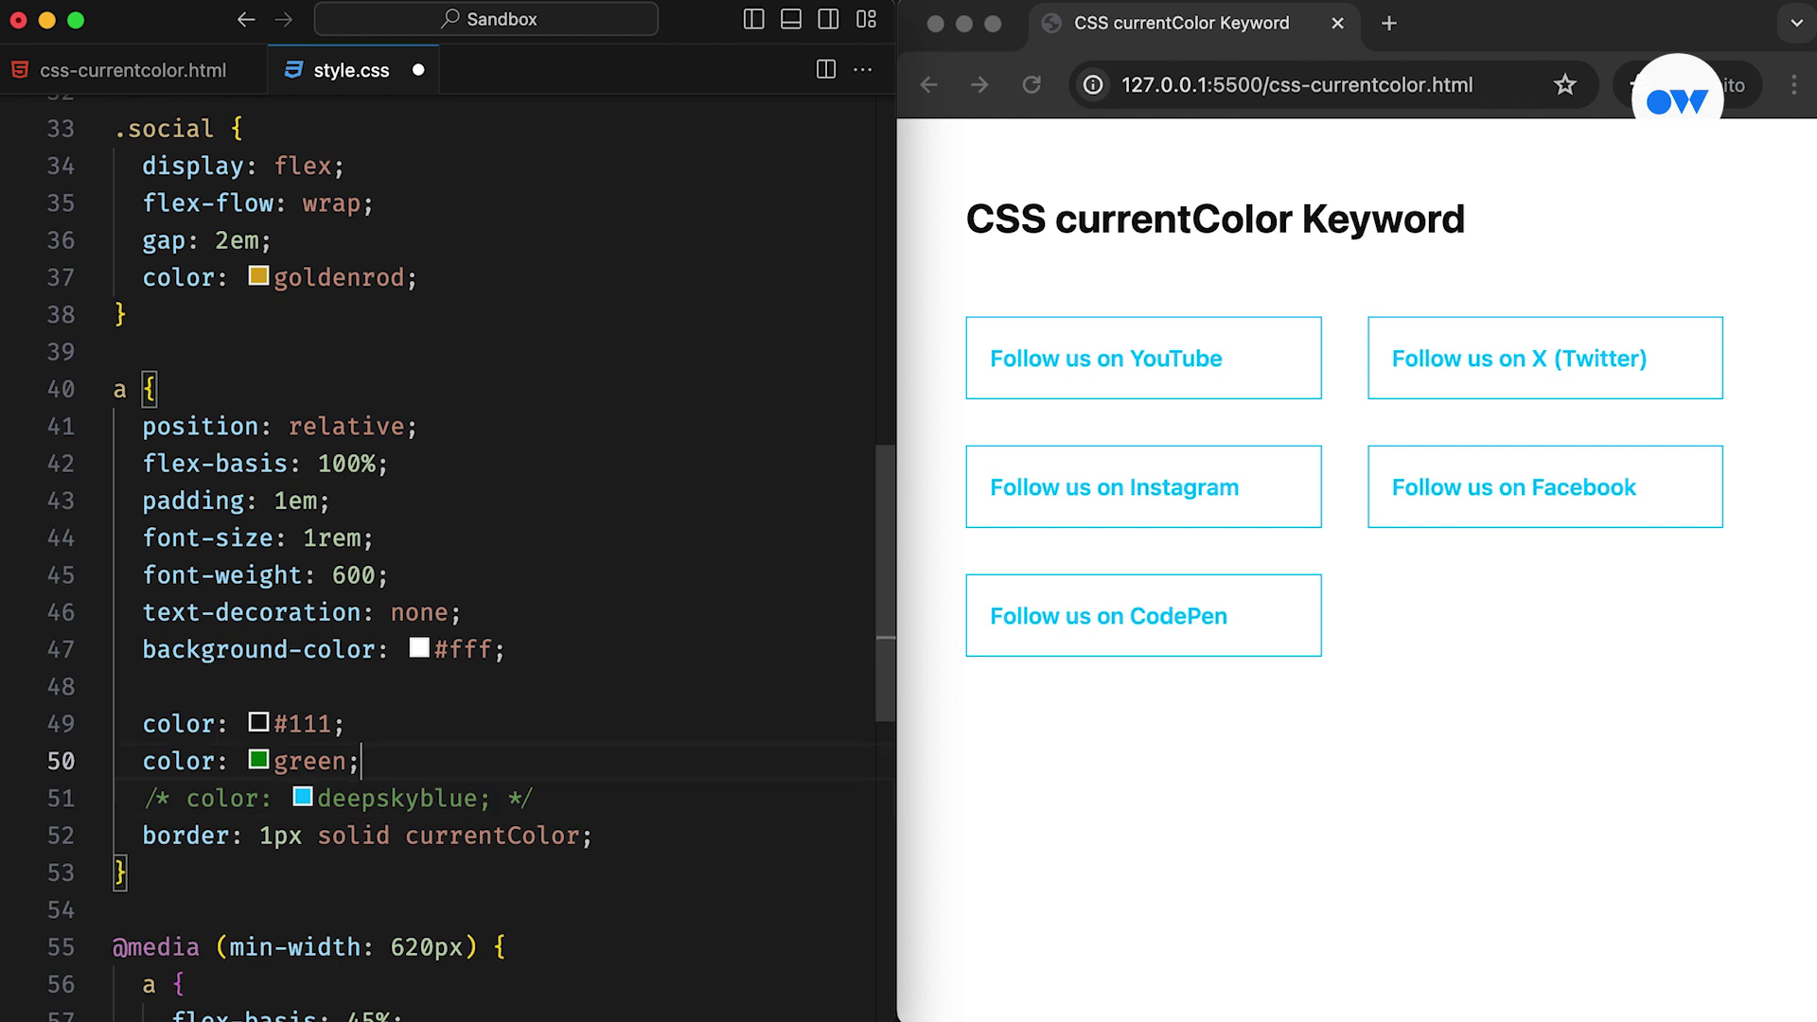
{"action": "key", "text": "super+slash"}
{"action": "key", "text": "Up"}
{"action": "key", "text": "super+slash"}
{"action": "key", "text": "End"}
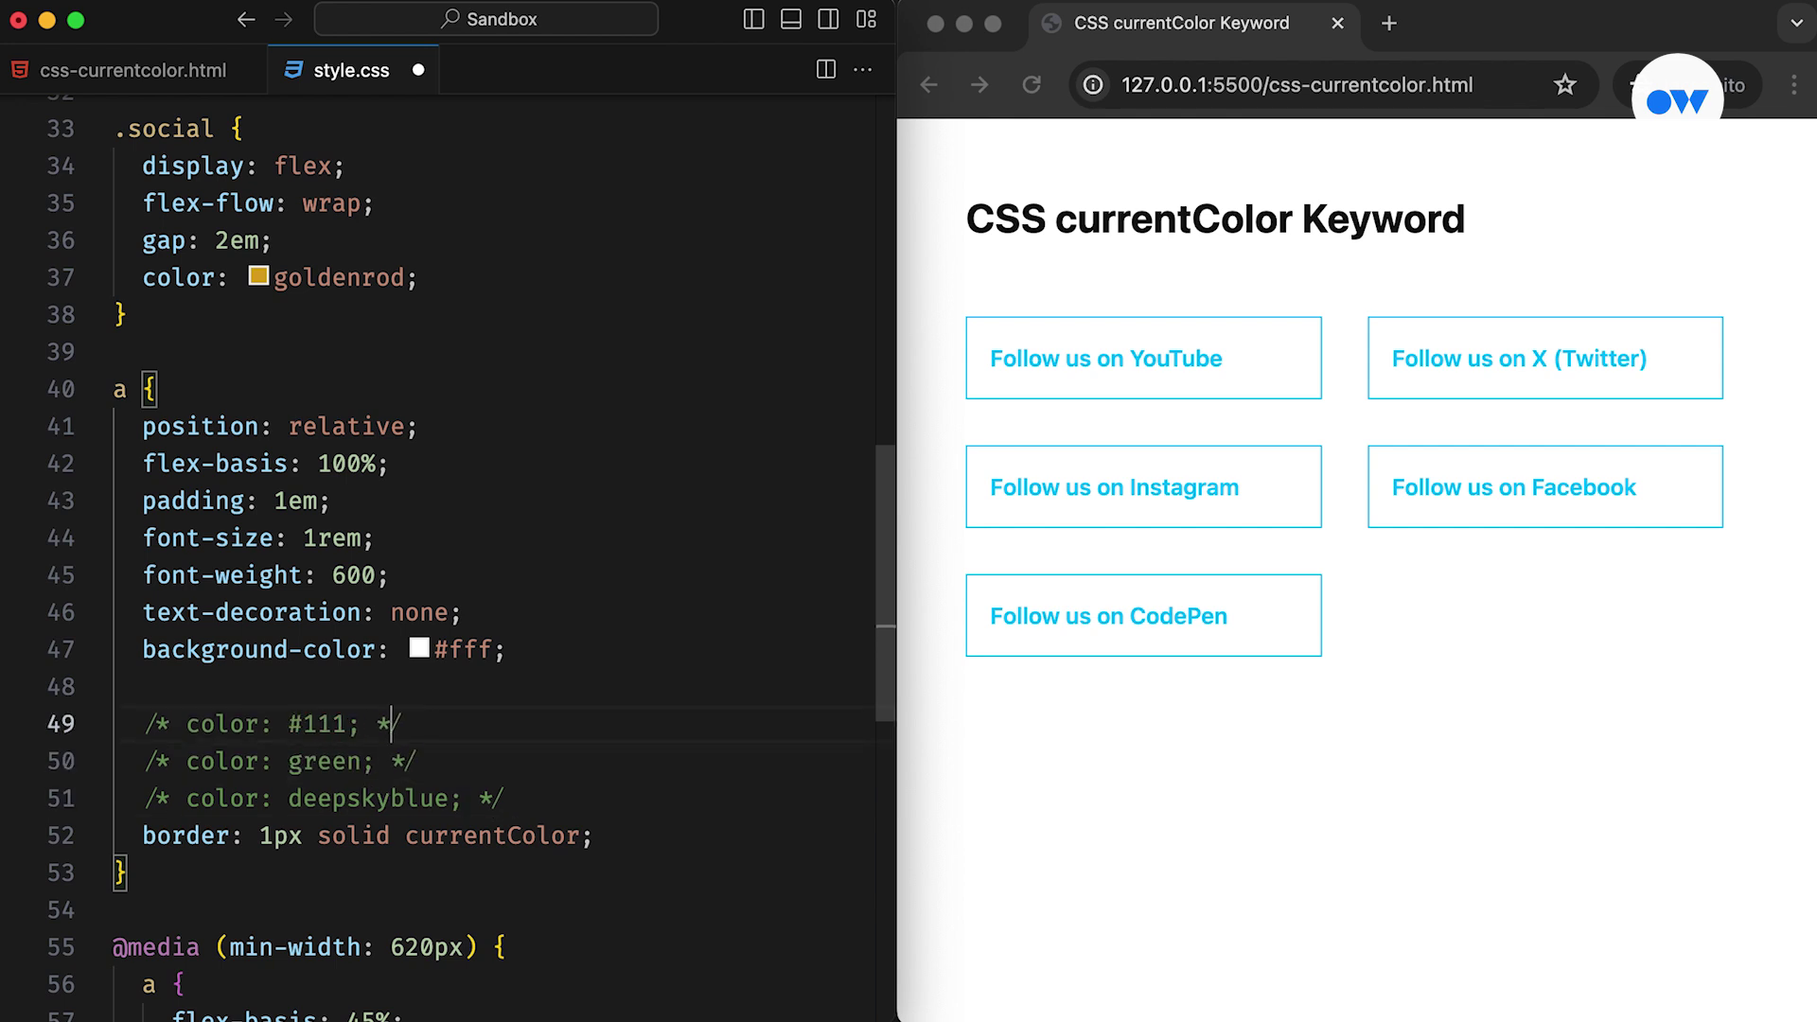
{"action": "key", "text": "super+s"}
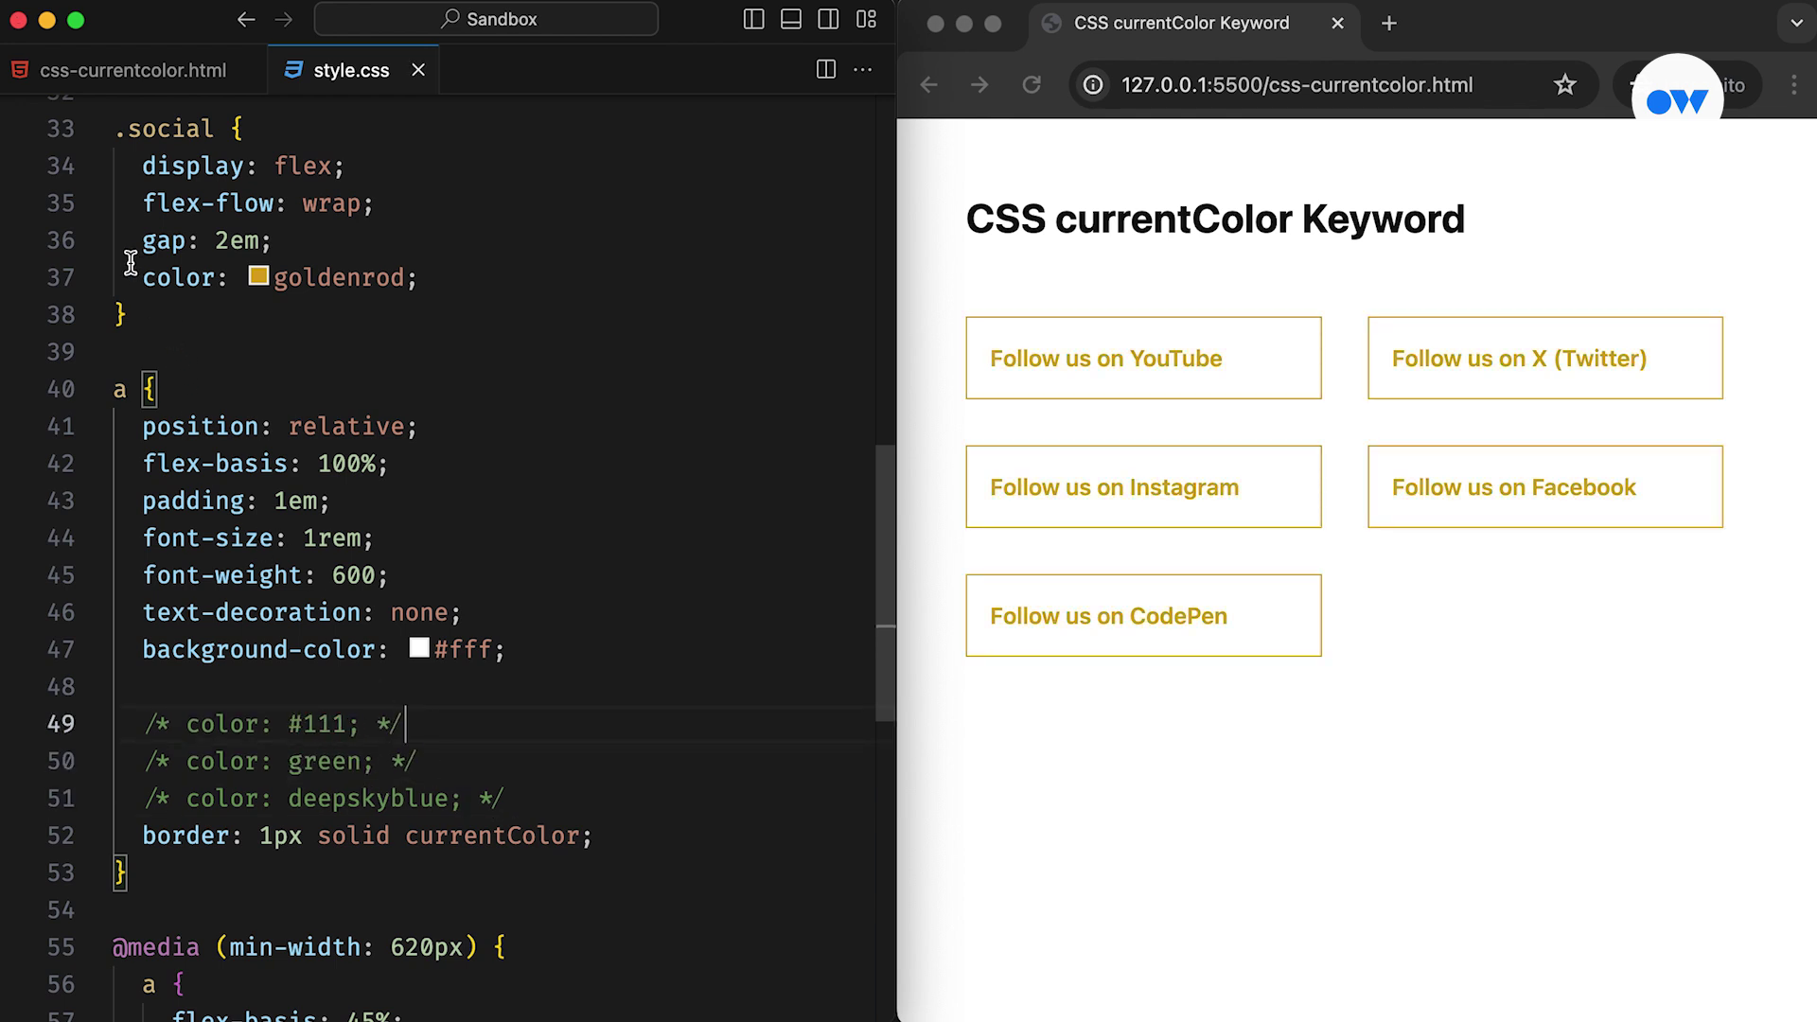
Highlight the 'color: goldenrod;' declaration on line 37
{"action": "double_click", "coordinate": [178, 278]}
{"action": "left_click_drag", "start_coordinate": [142, 276], "coordinate": [426, 276]}
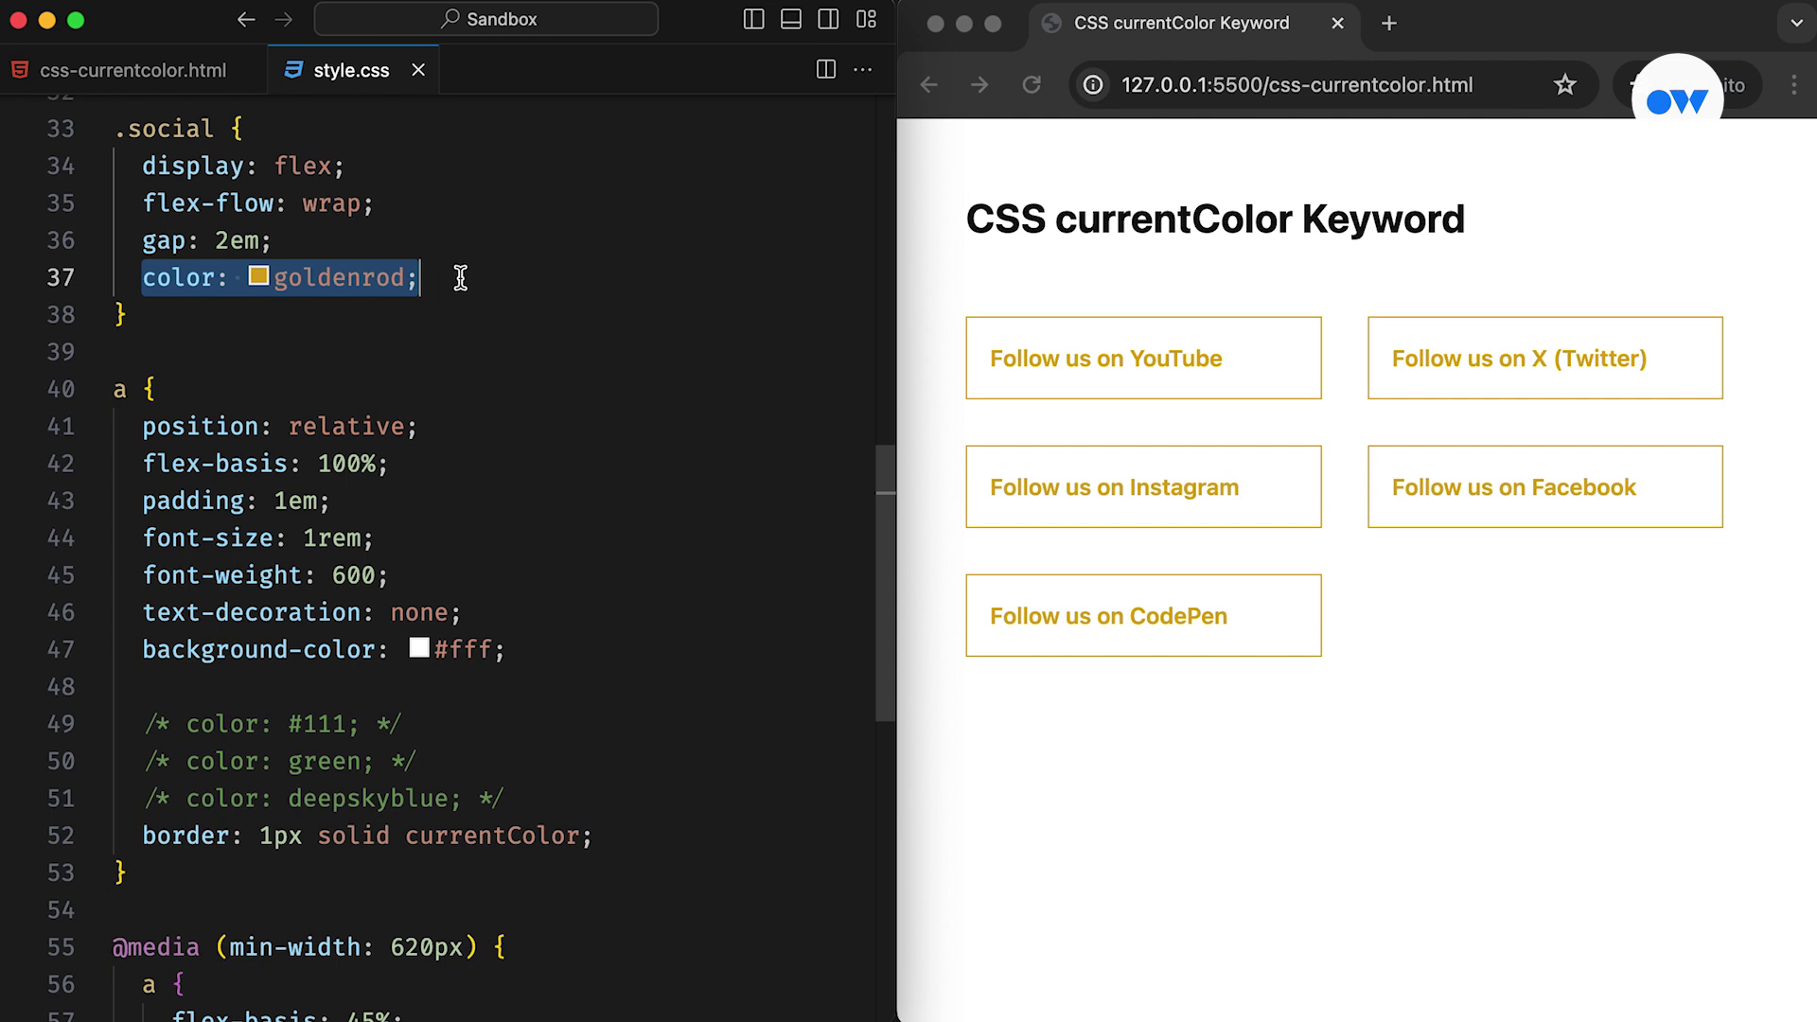
{"action": "left_click", "coordinate": [460, 276]}
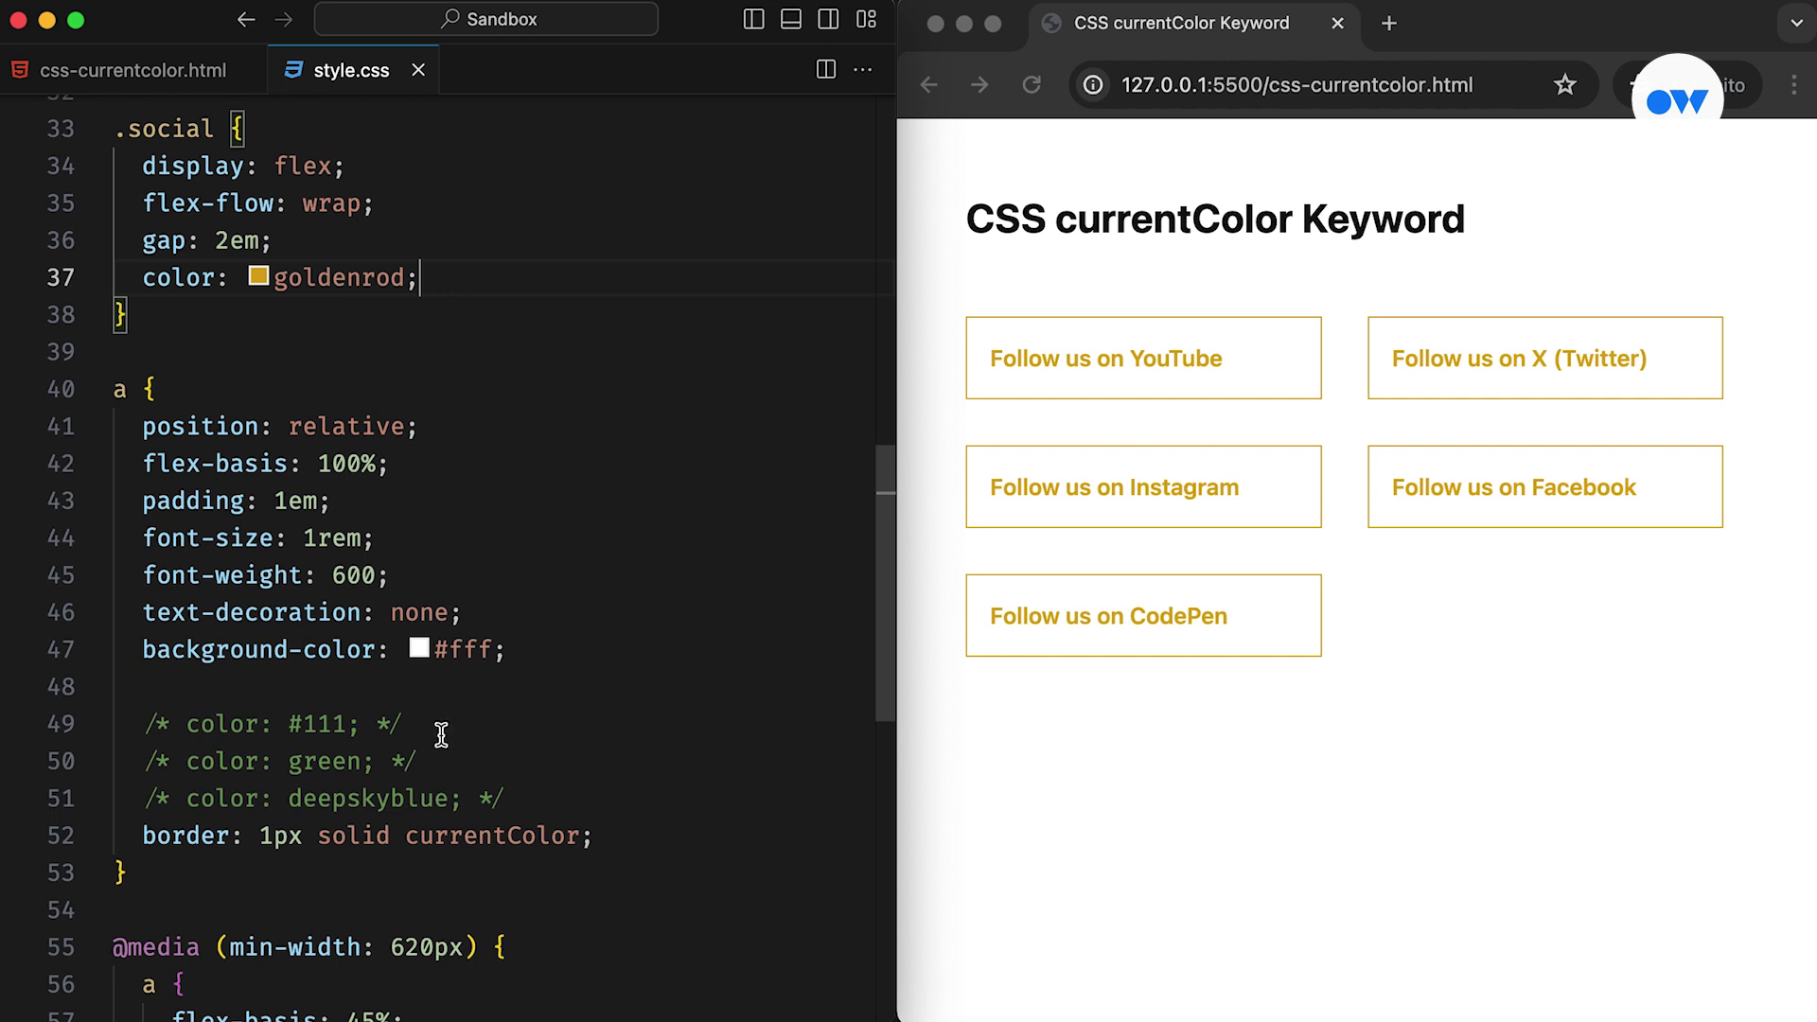
Delete currentColor from the link border so it reads '1px solid', and save
{"action": "double_click", "coordinate": [444, 833]}
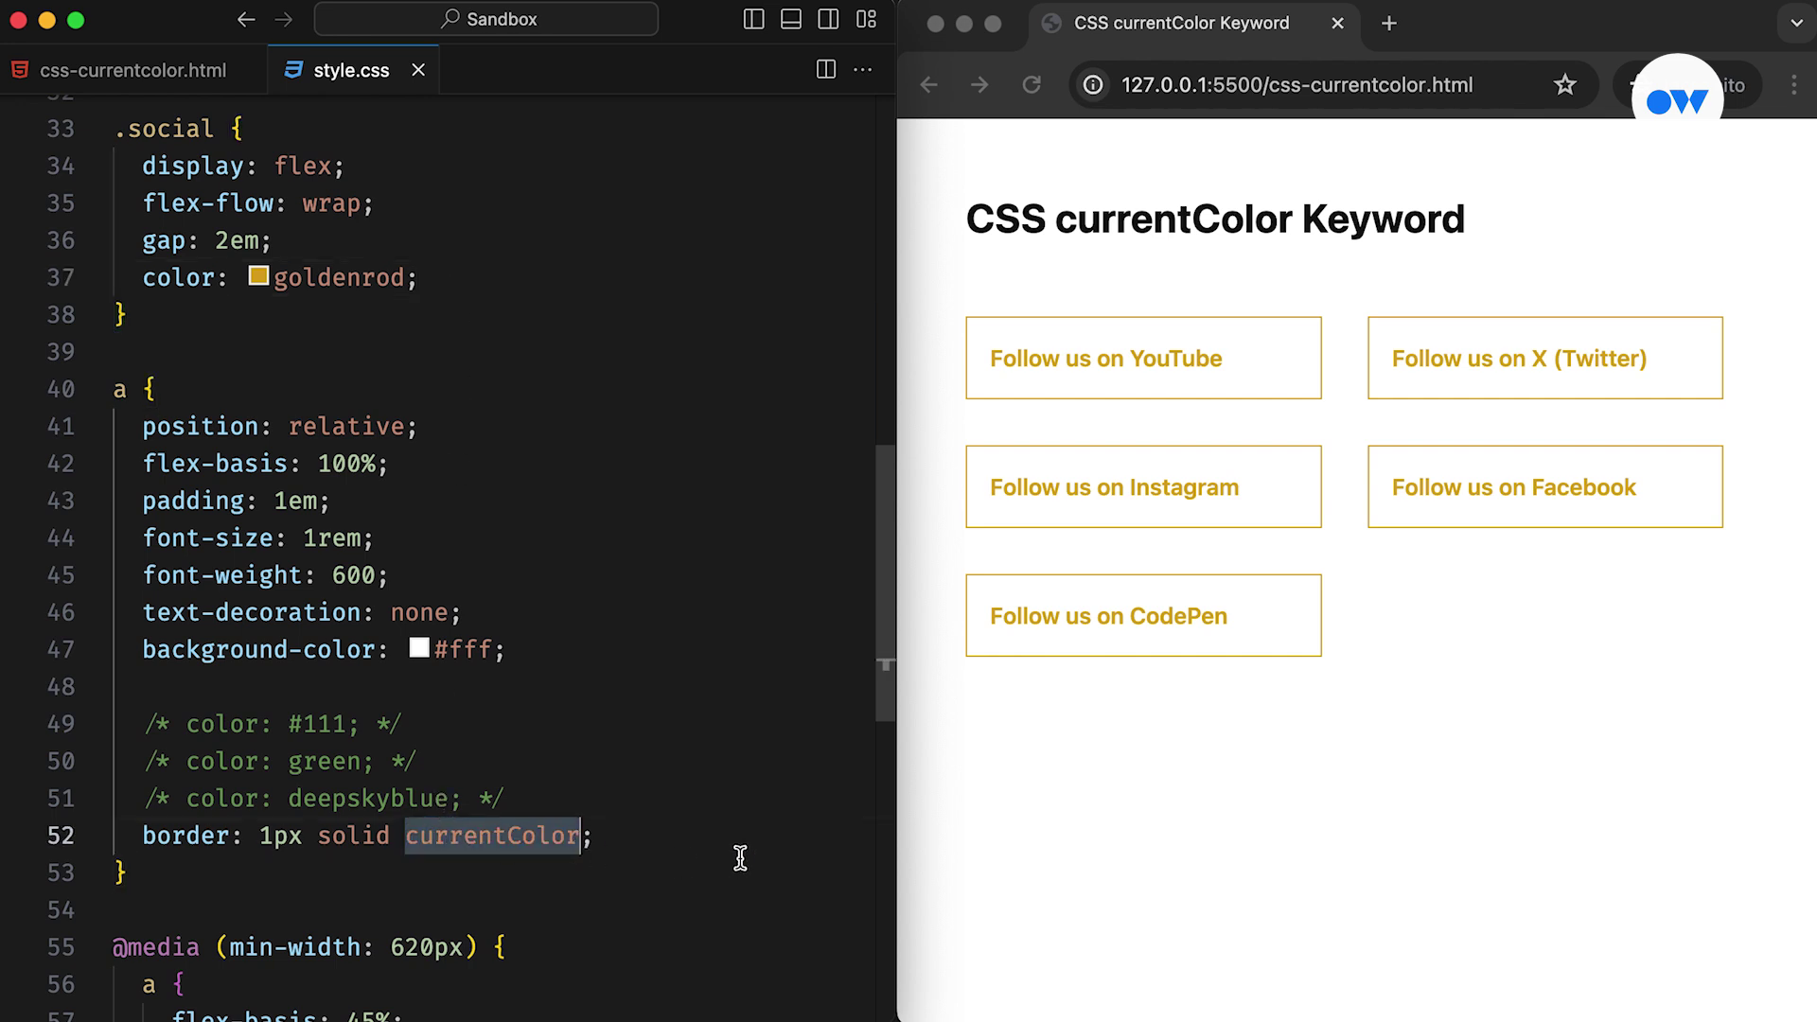
{"action": "key", "text": "BackSpace"}
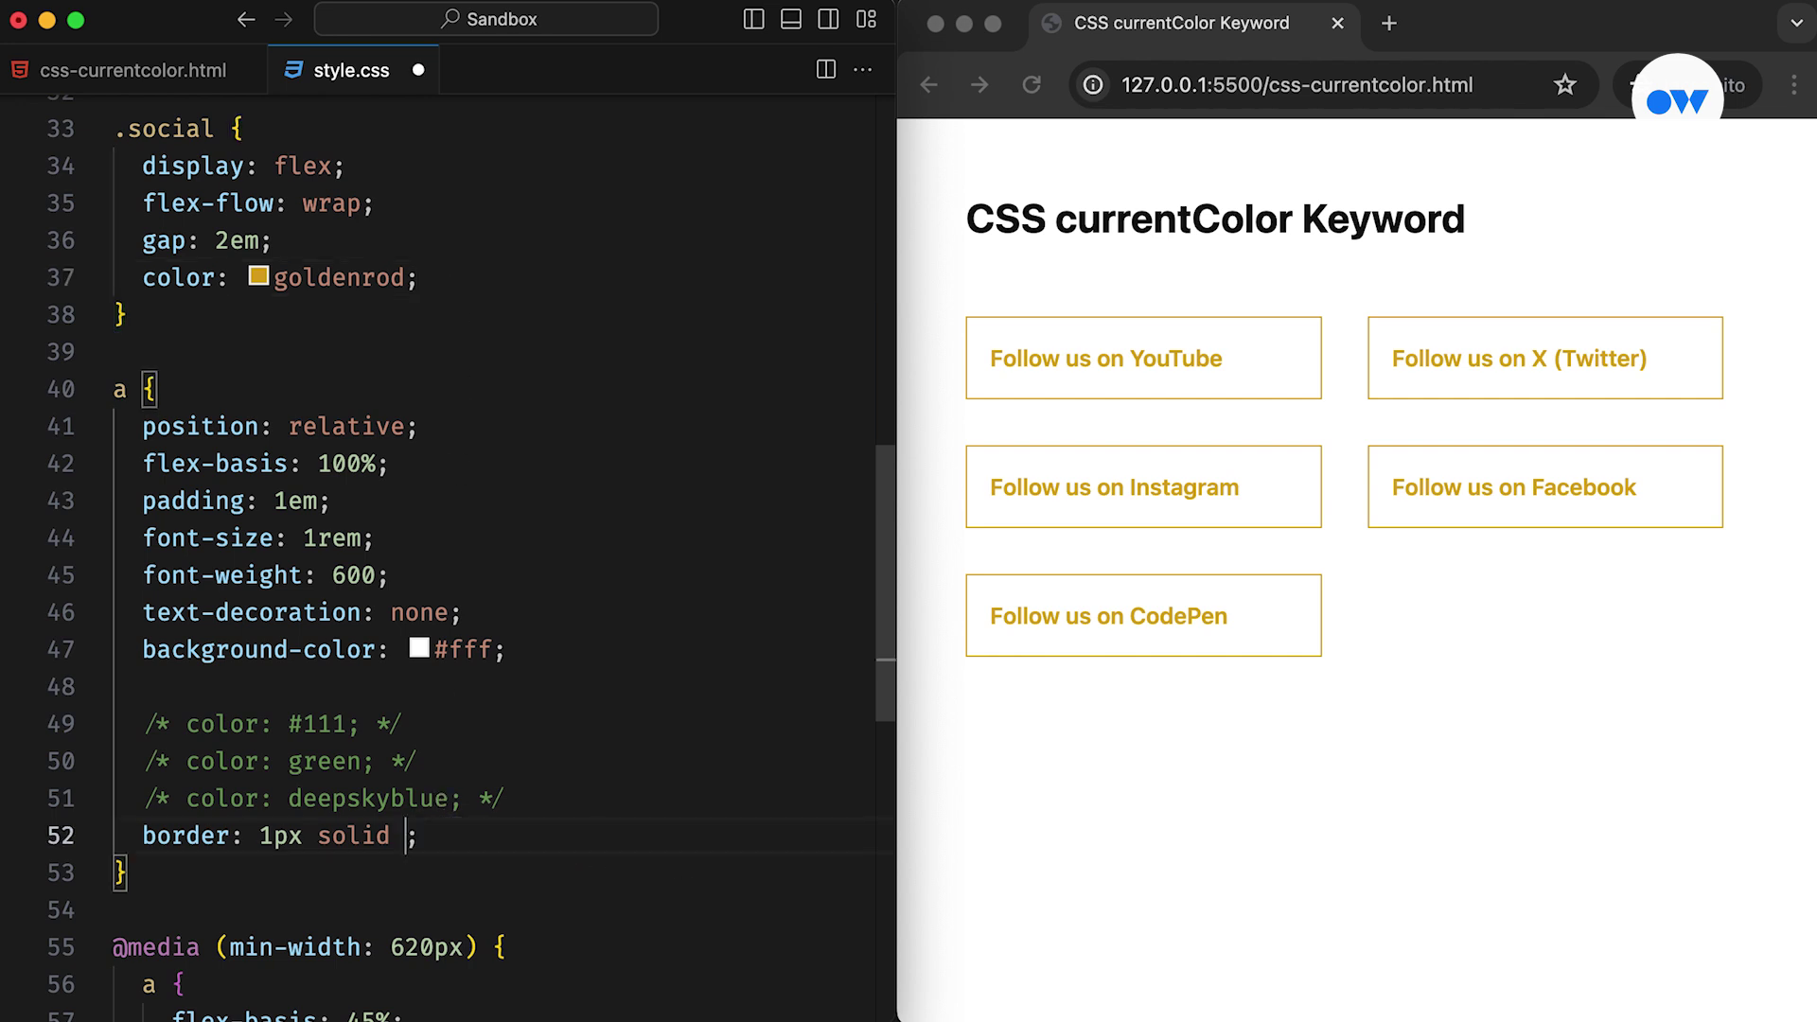
{"action": "key", "text": "BackSpace"}
{"action": "key", "text": "super+s"}
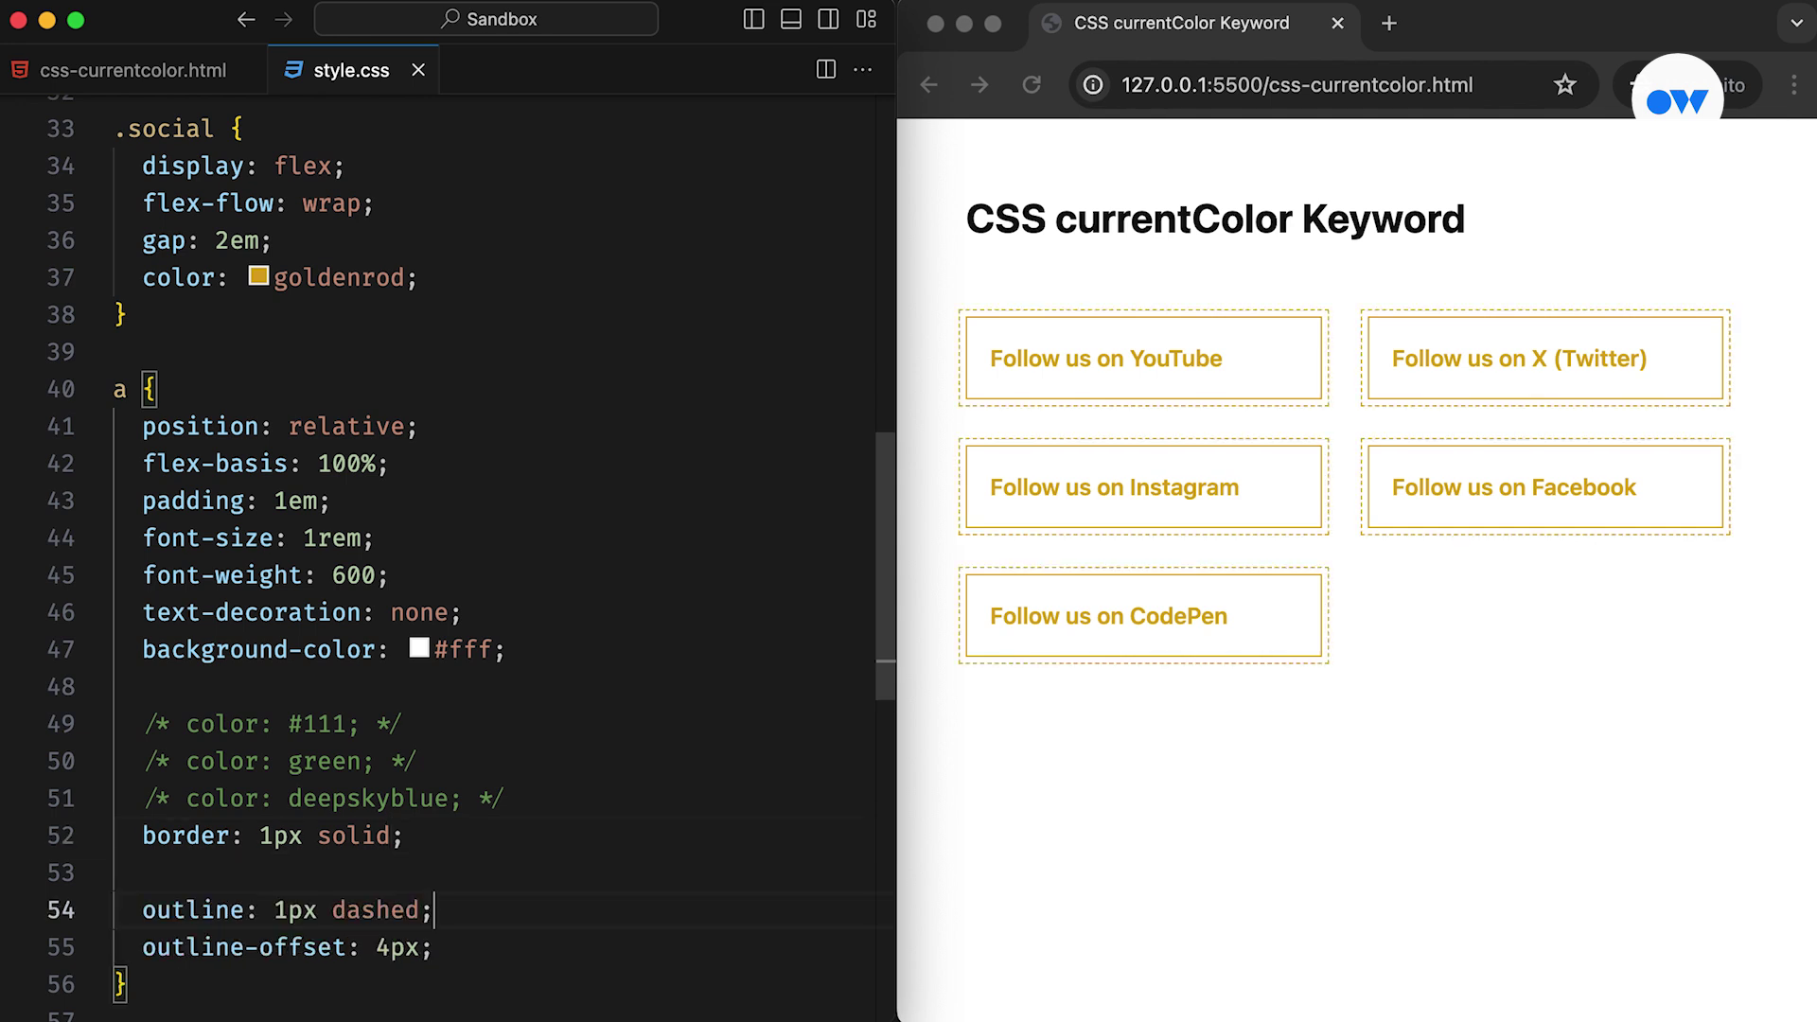
Preview the deepskyblue links briefly, then comment that declaration out again and save
{"action": "left_click", "coordinate": [501, 804]}
{"action": "key", "text": "super+slash"}
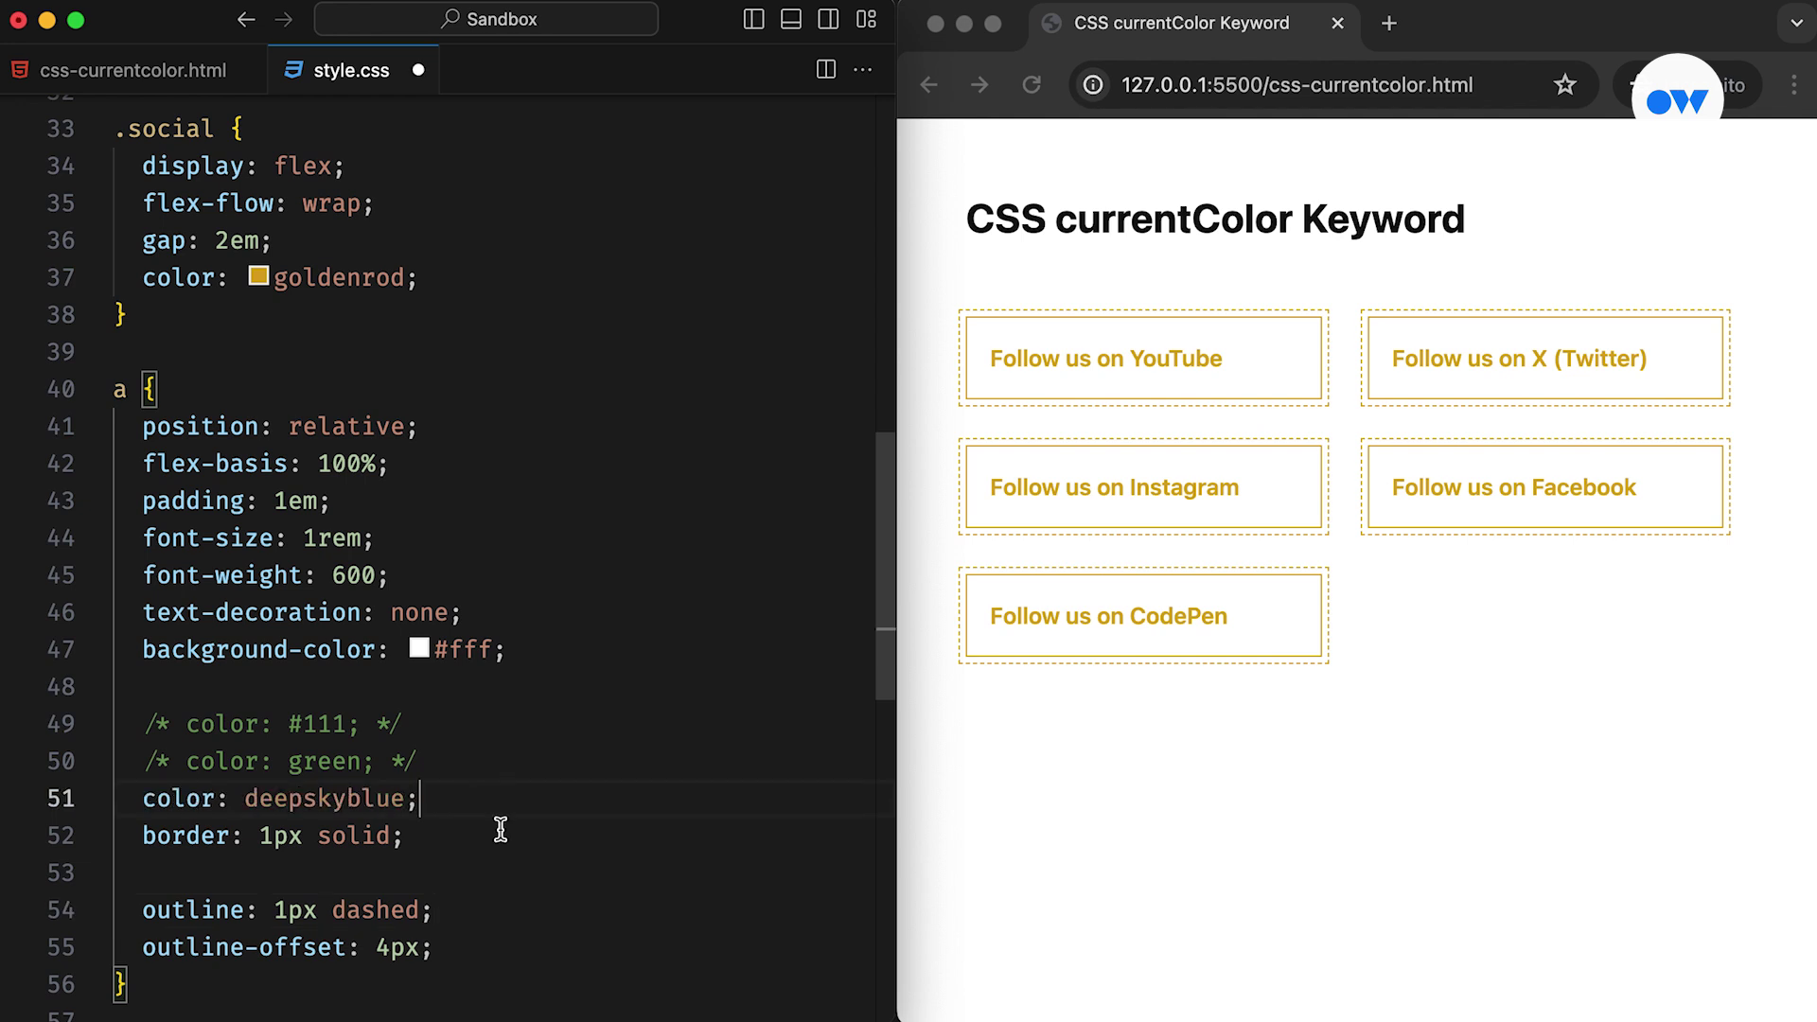
{"action": "key", "text": "super+s"}
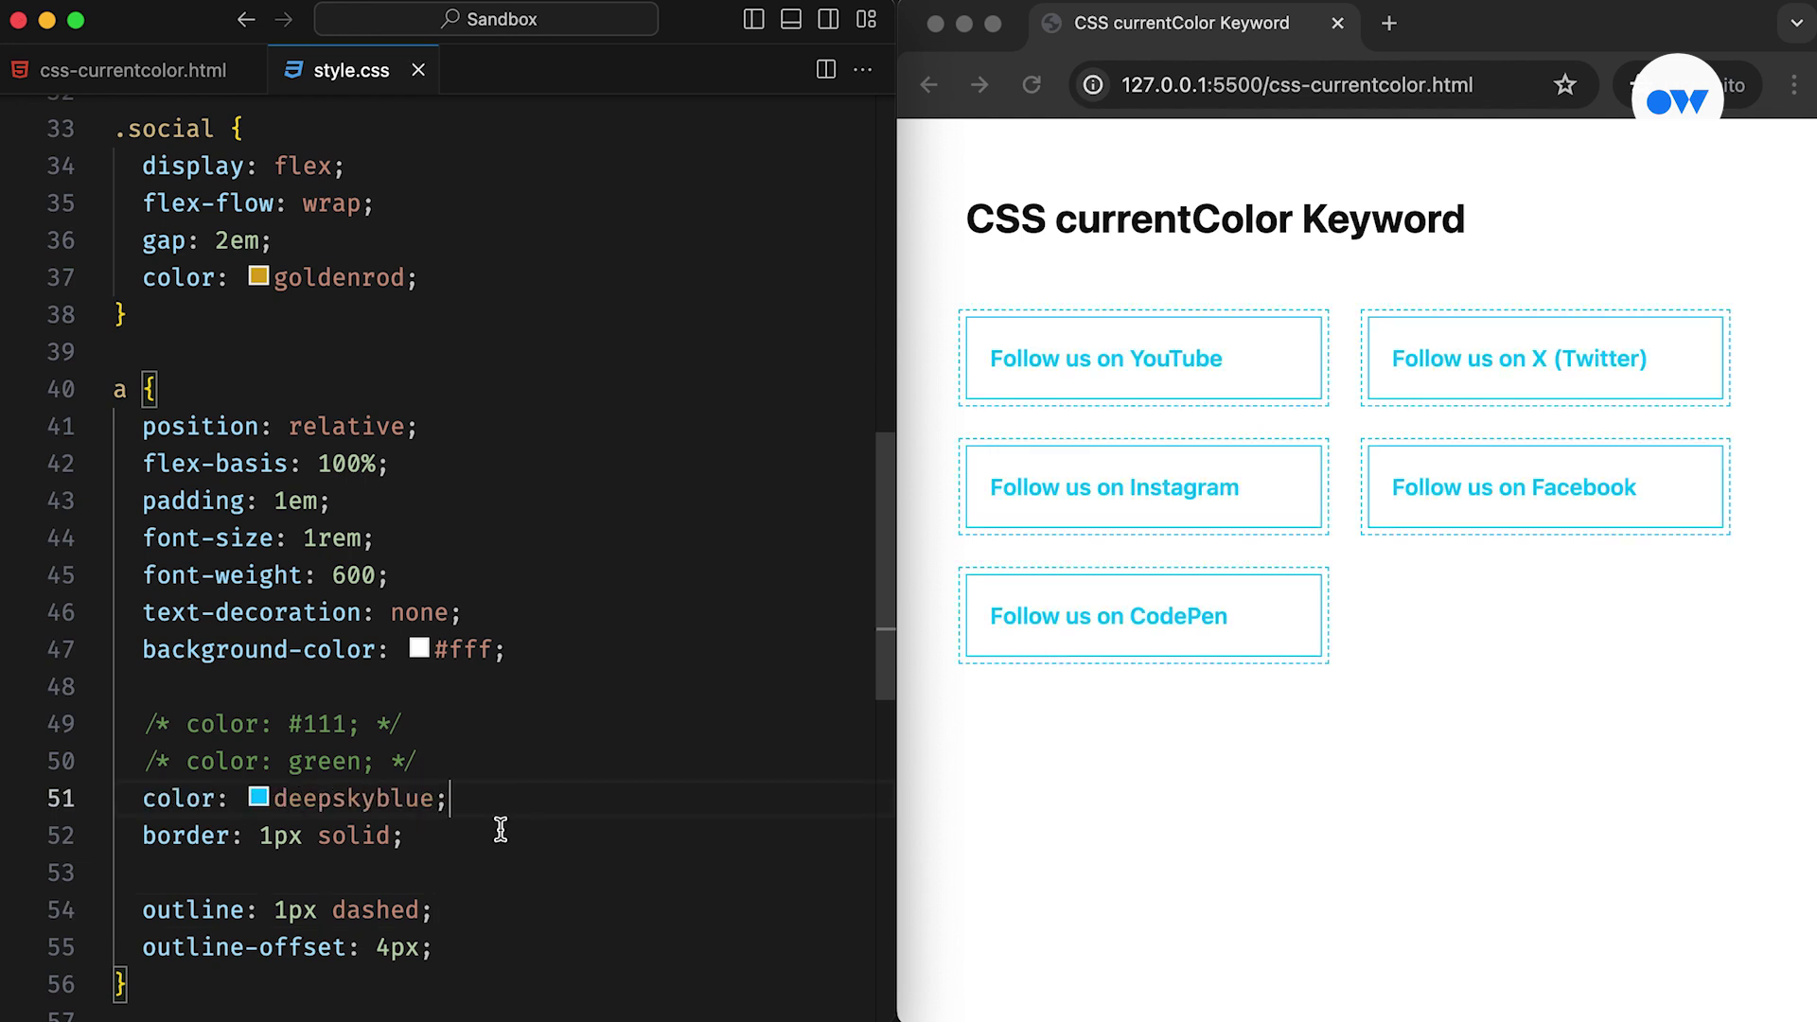
{"action": "key", "text": "super+slash"}
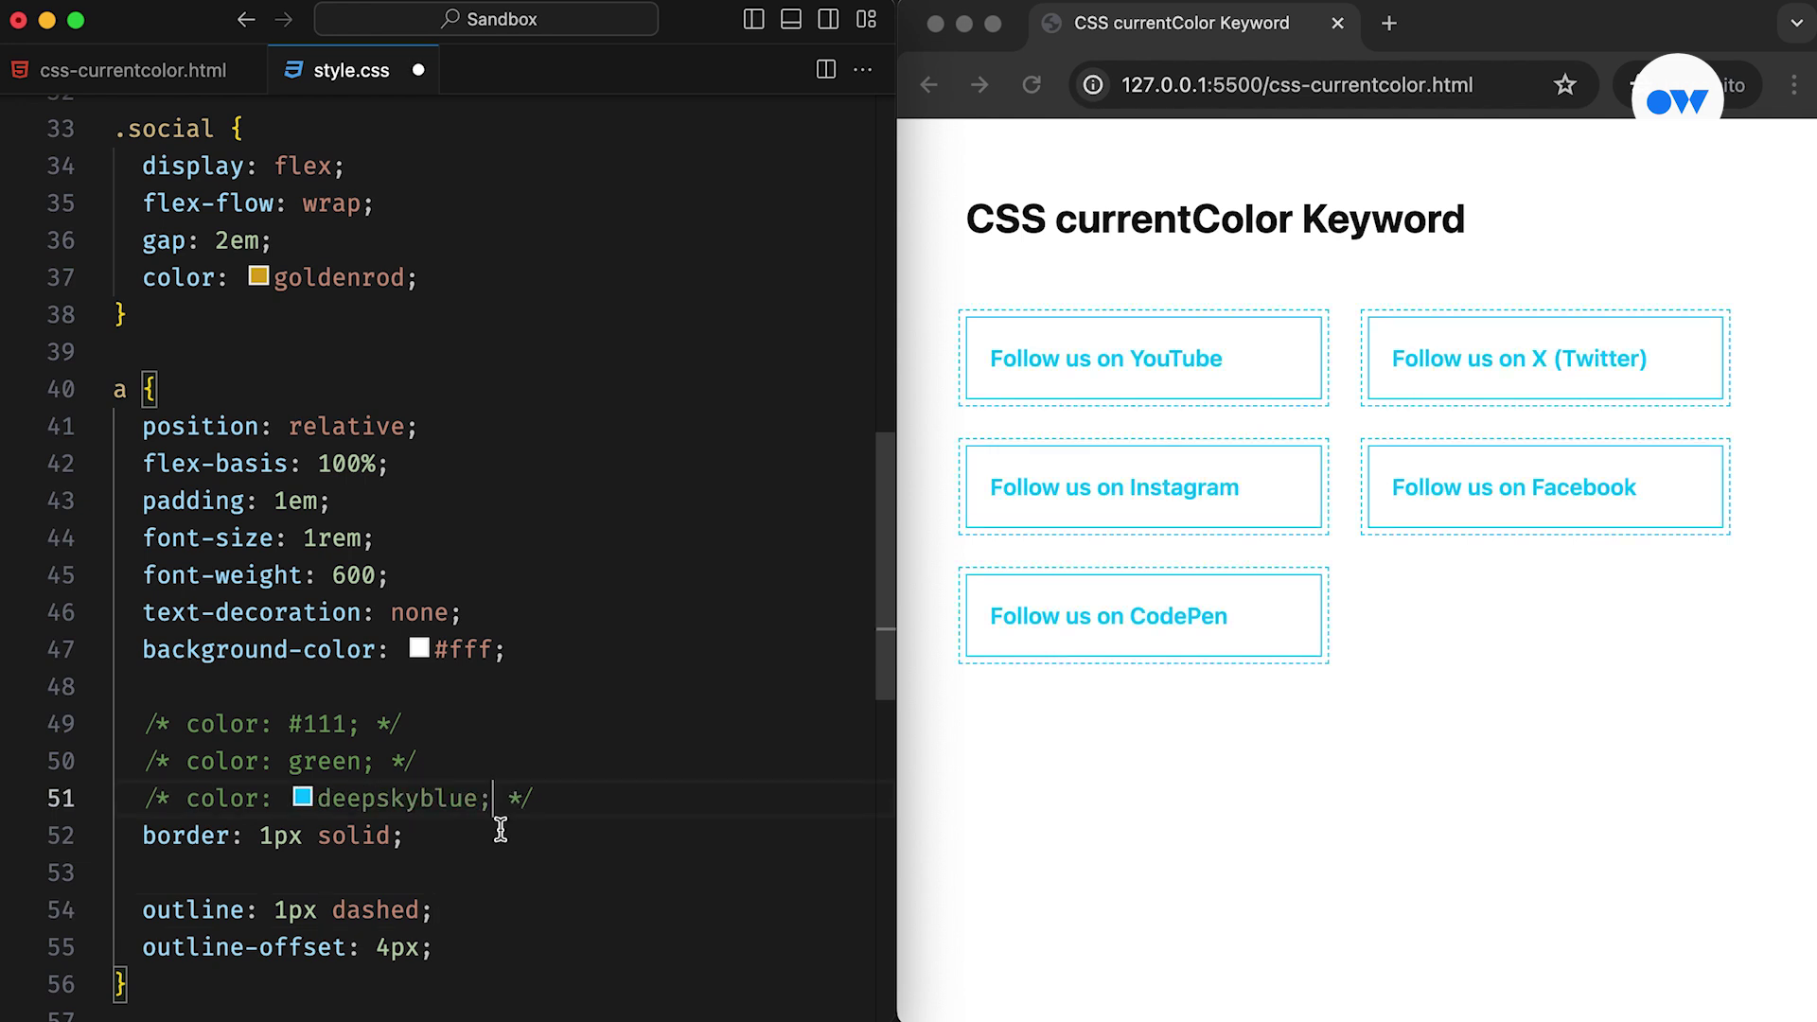
{"action": "key", "text": "super+s"}
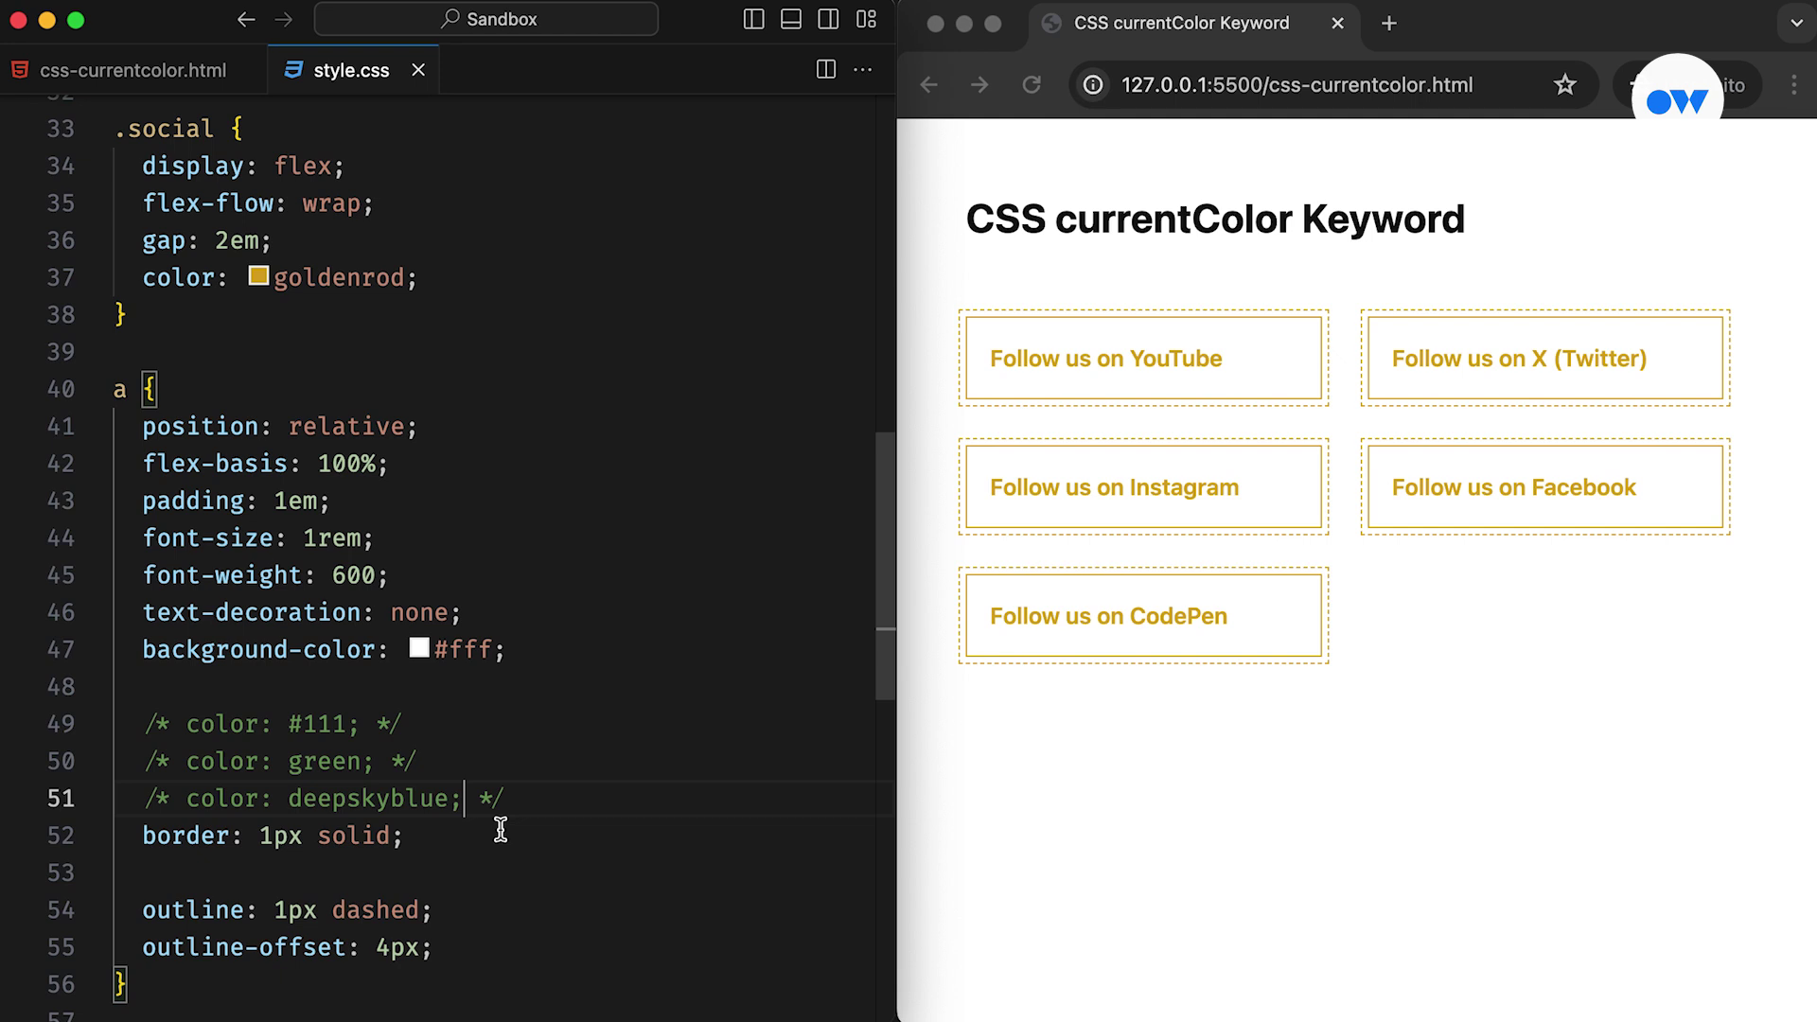
{"action": "scroll", "coordinate": [501, 831], "scroll_direction": "down", "scroll_amount": 3}
Comment out the outline and outline-offset declarations and save to remove the dashed outline
{"action": "left_click", "coordinate": [455, 680]}
{"action": "key", "text": "super+slash"}
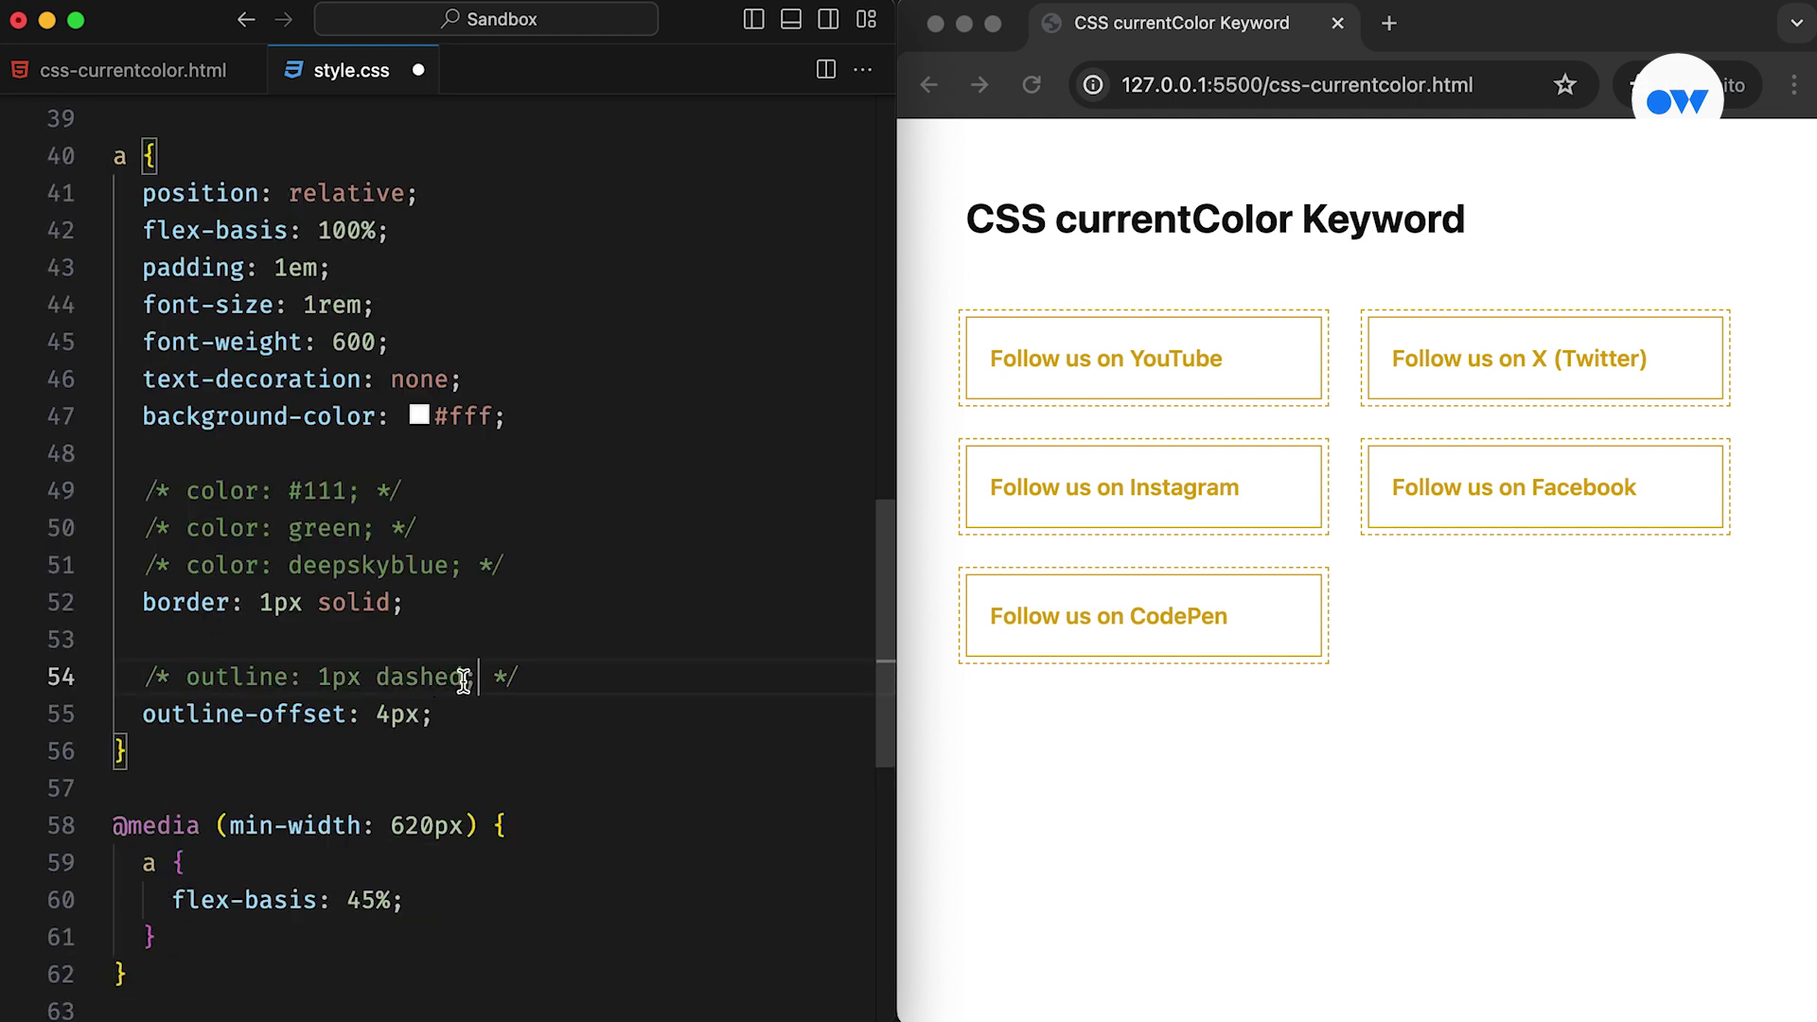
{"action": "key", "text": "Down"}
{"action": "key", "text": "super+slash"}
{"action": "key", "text": "super+s"}
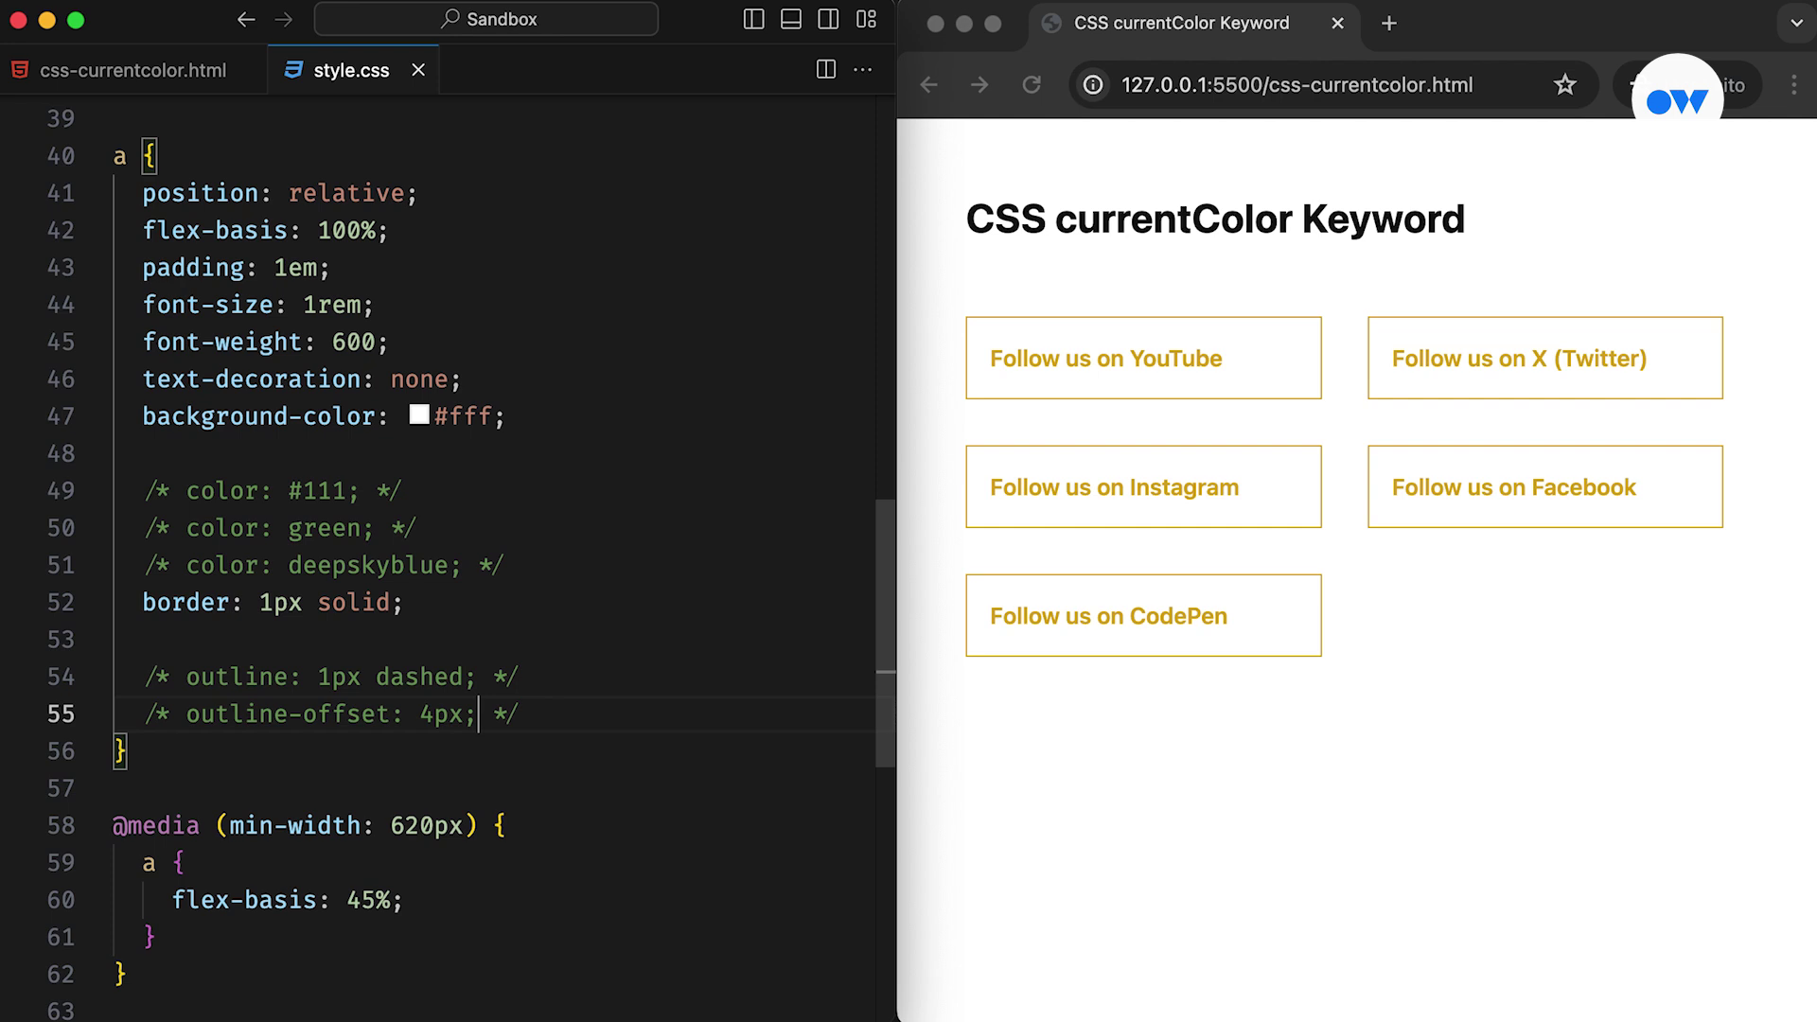
{"action": "scroll", "coordinate": [464, 681], "scroll_direction": "down", "scroll_amount": 5}
{"action": "scroll", "coordinate": [465, 680], "scroll_direction": "down", "scroll_amount": 4}
{"action": "scroll", "coordinate": [465, 681], "scroll_direction": "down", "scroll_amount": 2}
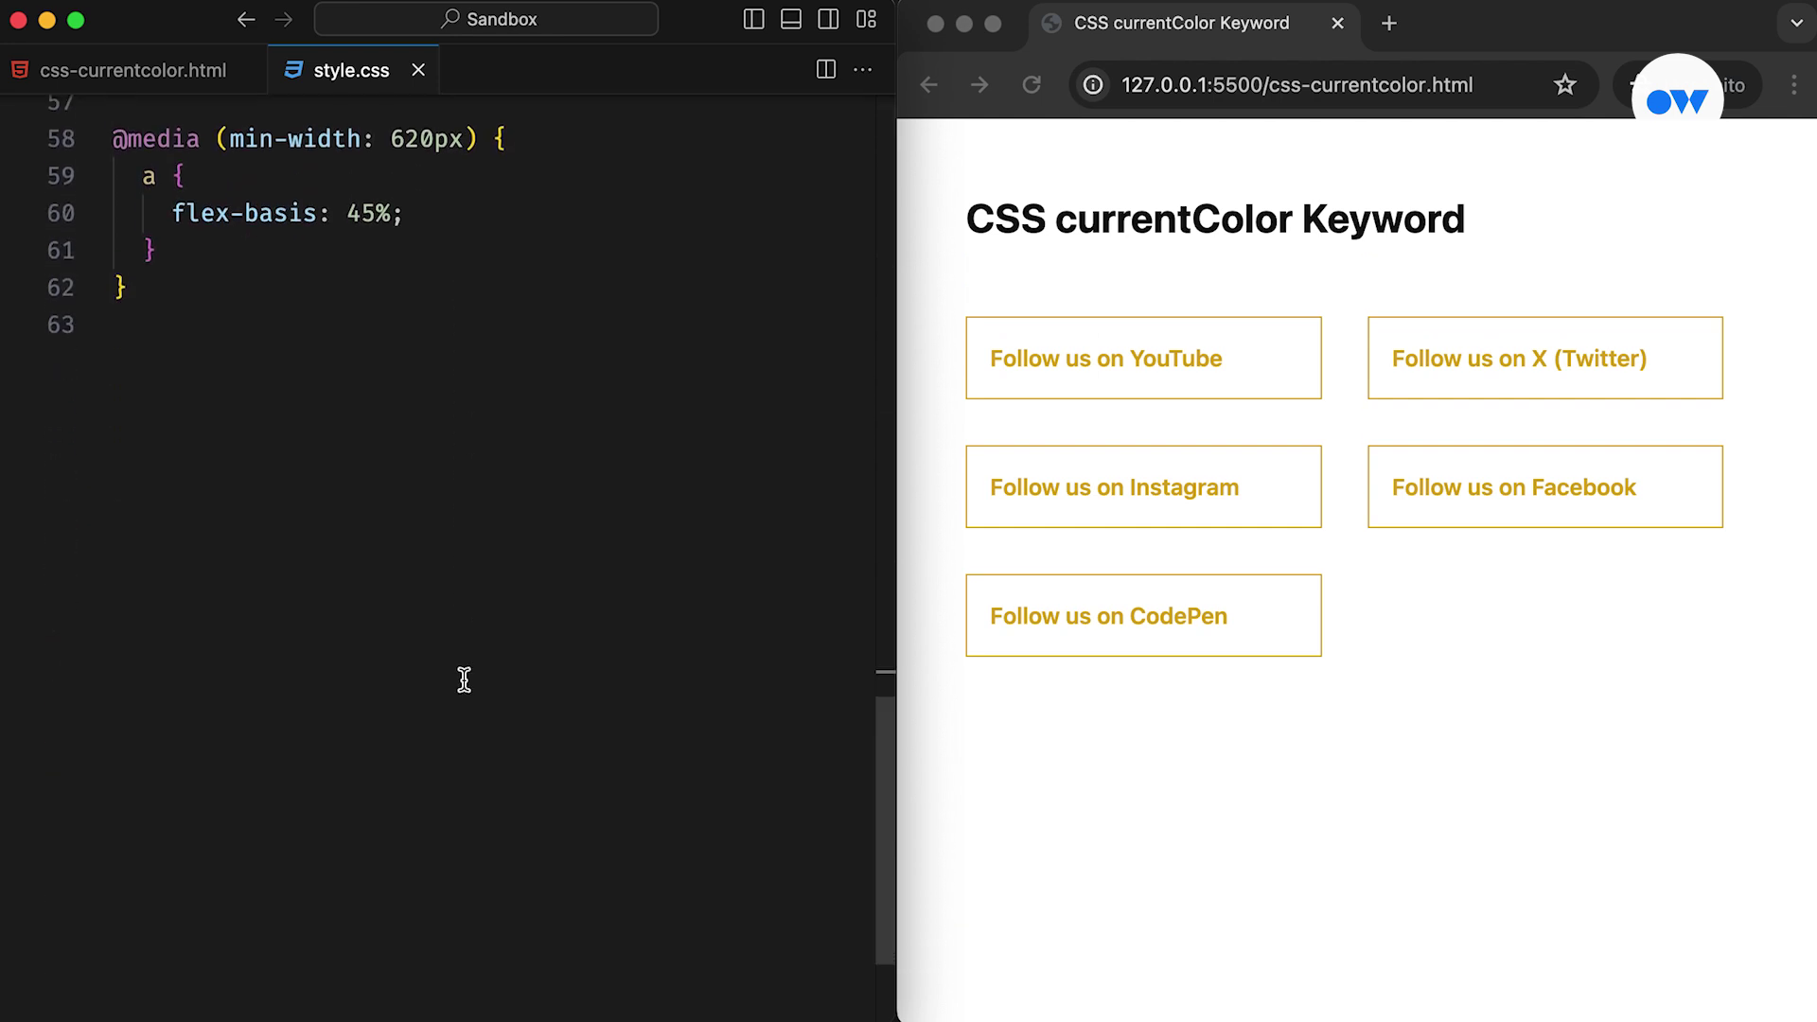
Paste the a::before and a:hover::before rules below the media query and save
{"action": "left_click", "coordinate": [429, 612]}
{"action": "key", "text": "Return"}
{"action": "type", "text": "a::before {   position: absolute;   z-index: -1;   content: '';   top: -6px;   left: -6px;   width: 100%;   height: 100%;   transition: 0.2s ease-in-out; }  a:hover::before {   top: 6px;   left: 6px; }"}
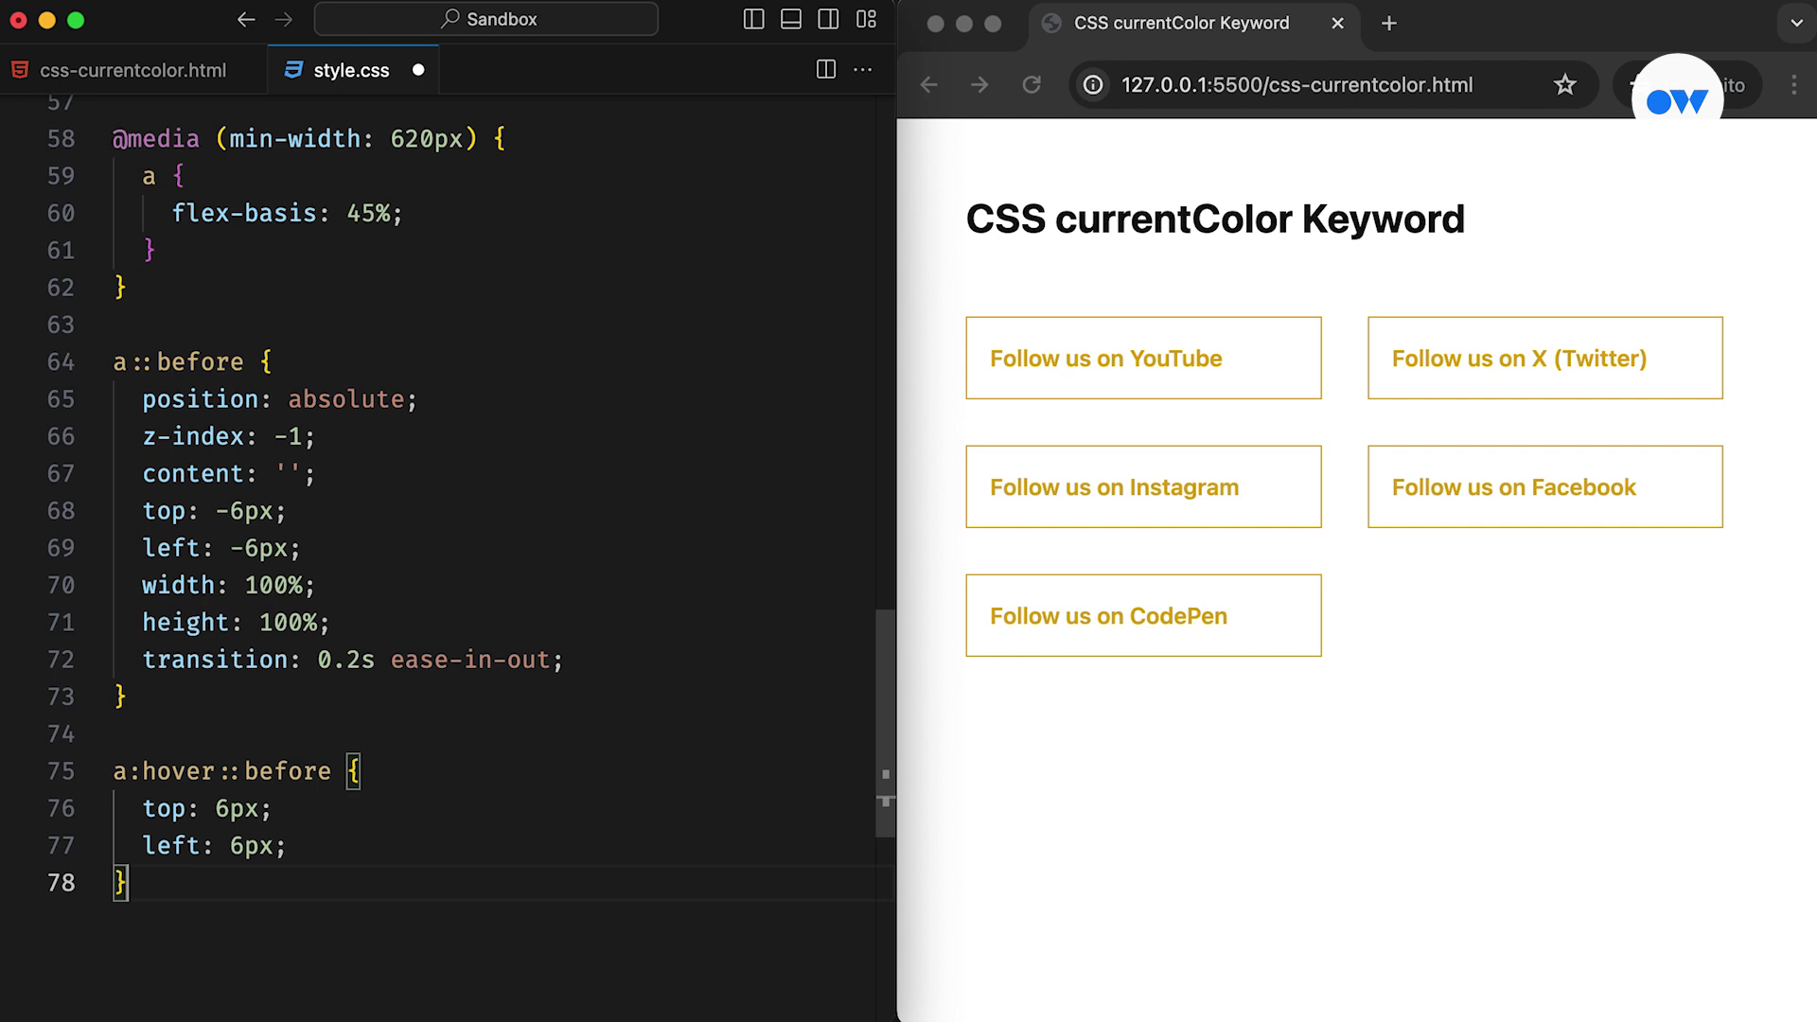
{"action": "key", "text": "super+s"}
Highlight the position: absolute, z-index: -1, width and height declarations in a::before
{"action": "left_click_drag", "start_coordinate": [142, 398], "coordinate": [414, 407]}
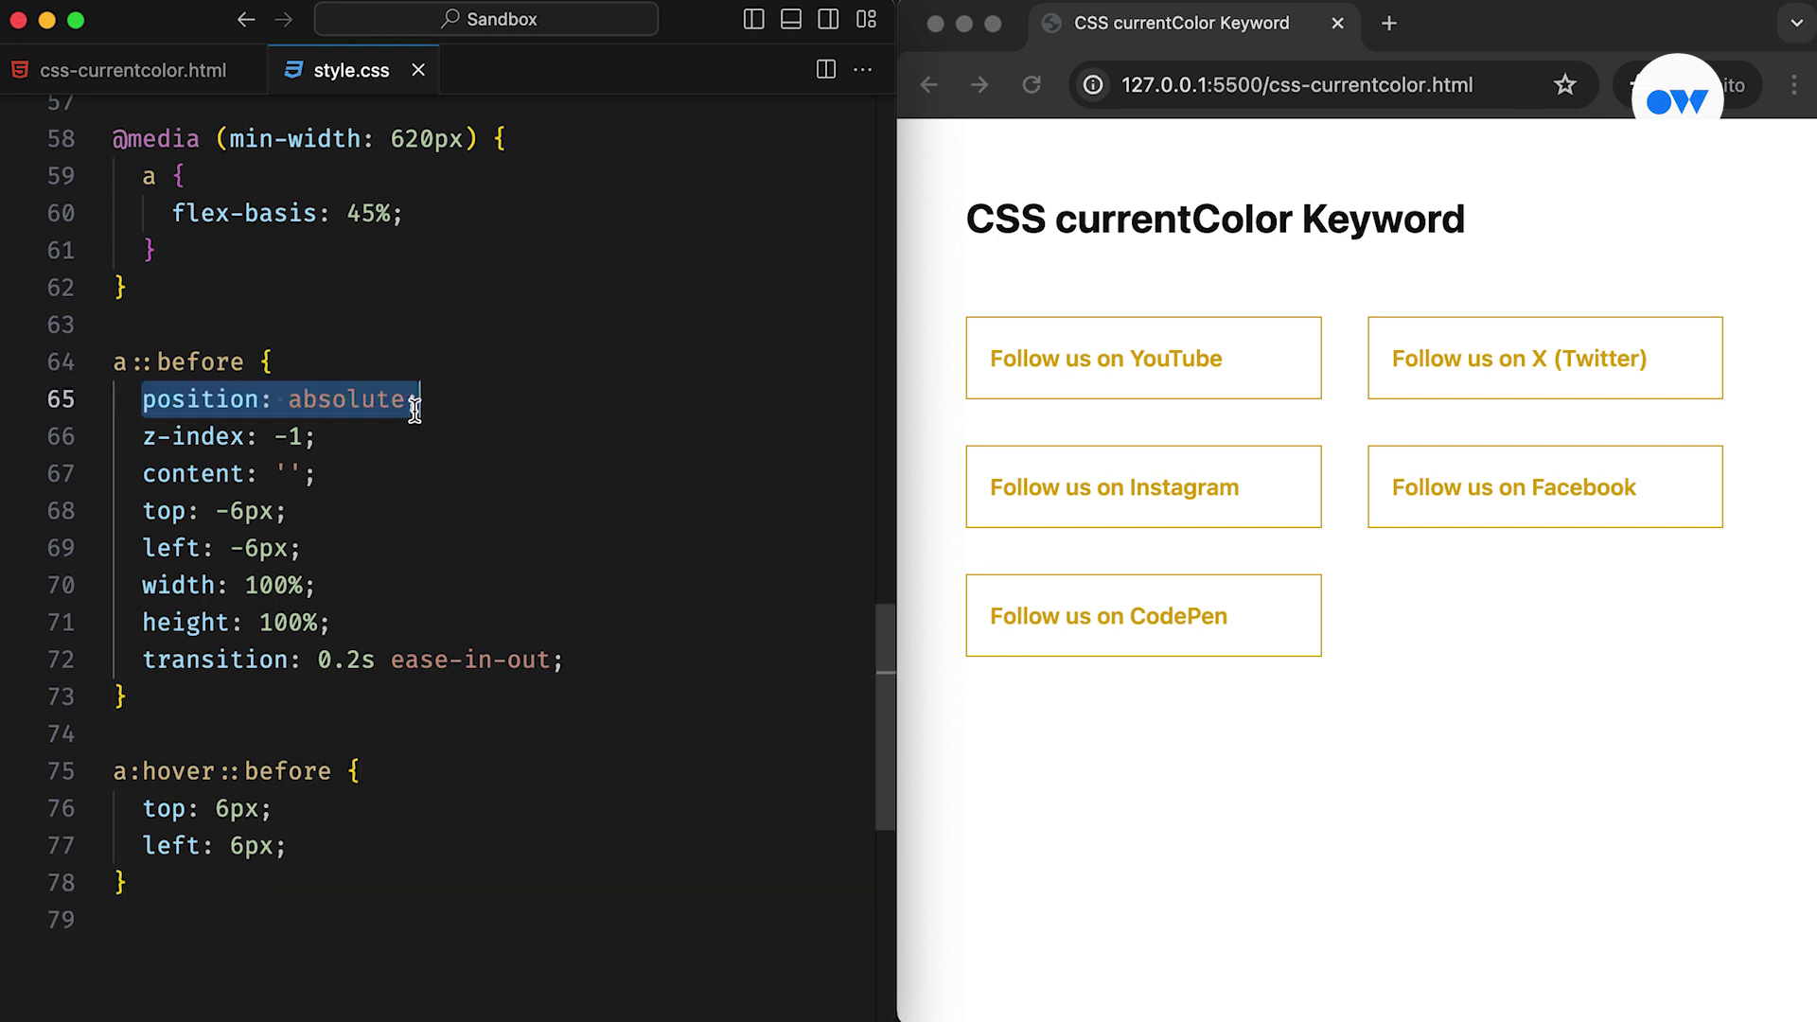
{"action": "left_click_drag", "start_coordinate": [141, 437], "coordinate": [335, 435]}
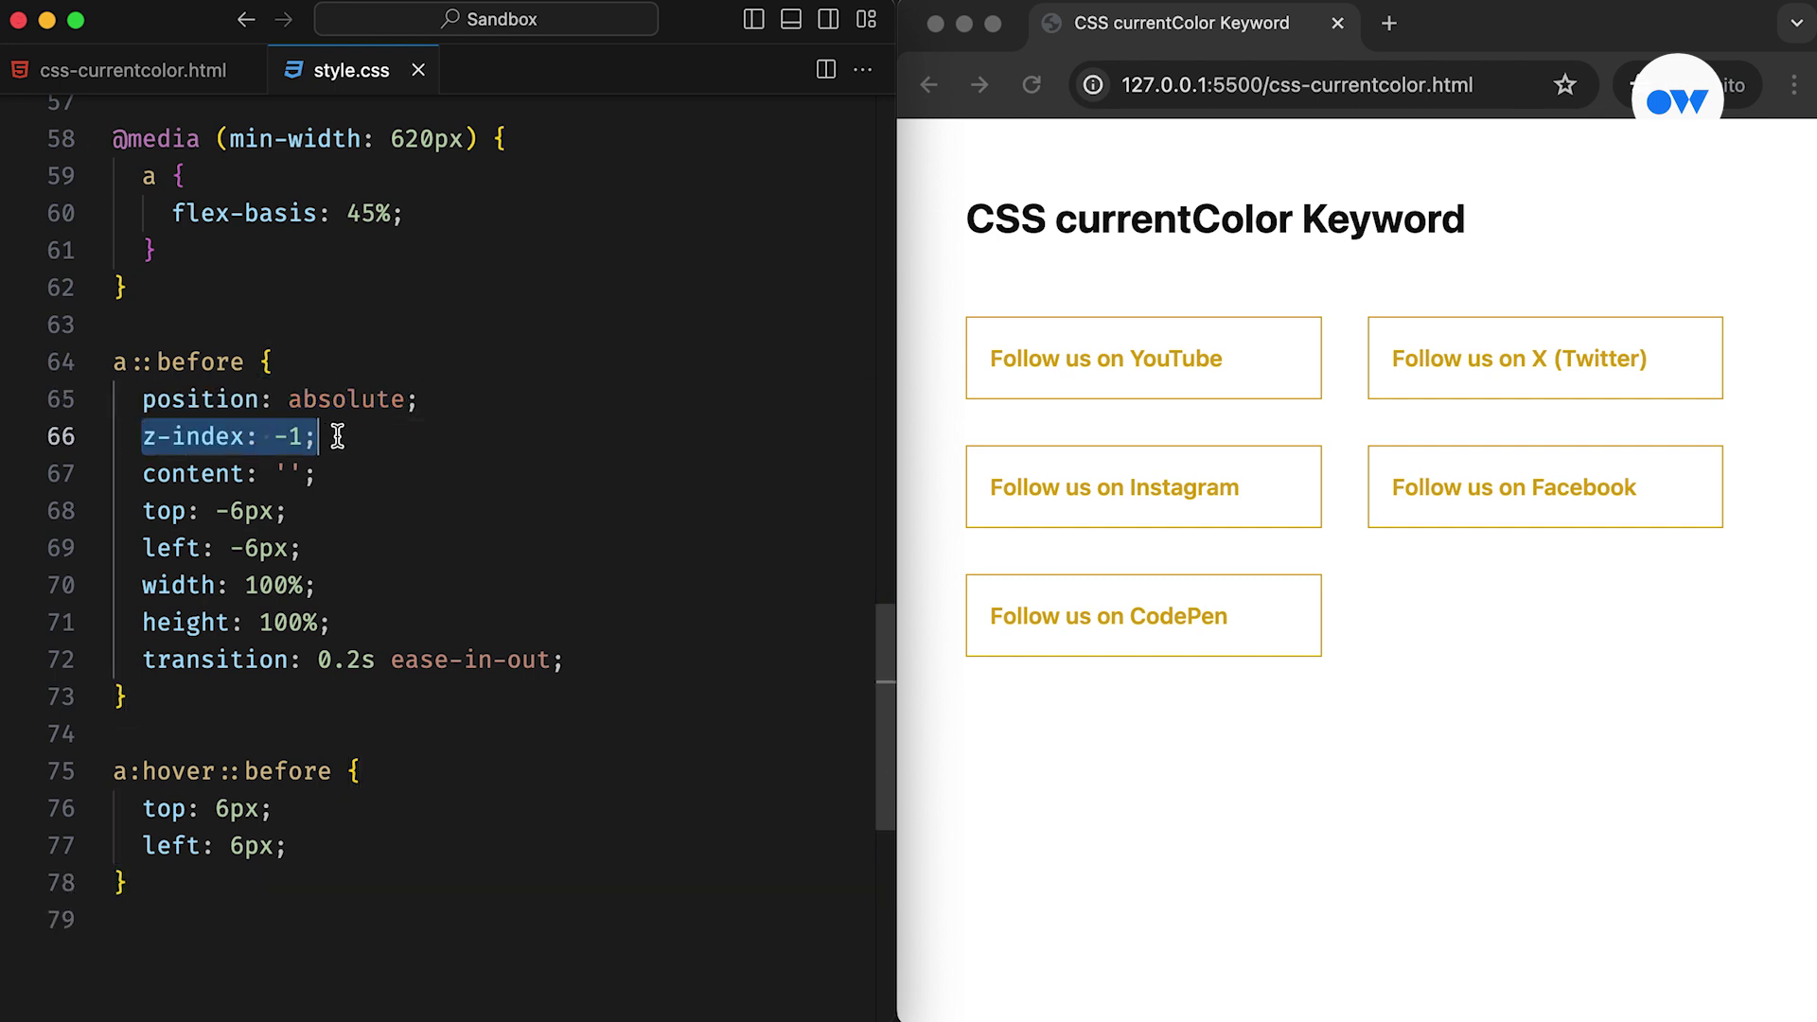
{"action": "left_click_drag", "start_coordinate": [142, 586], "coordinate": [359, 624]}
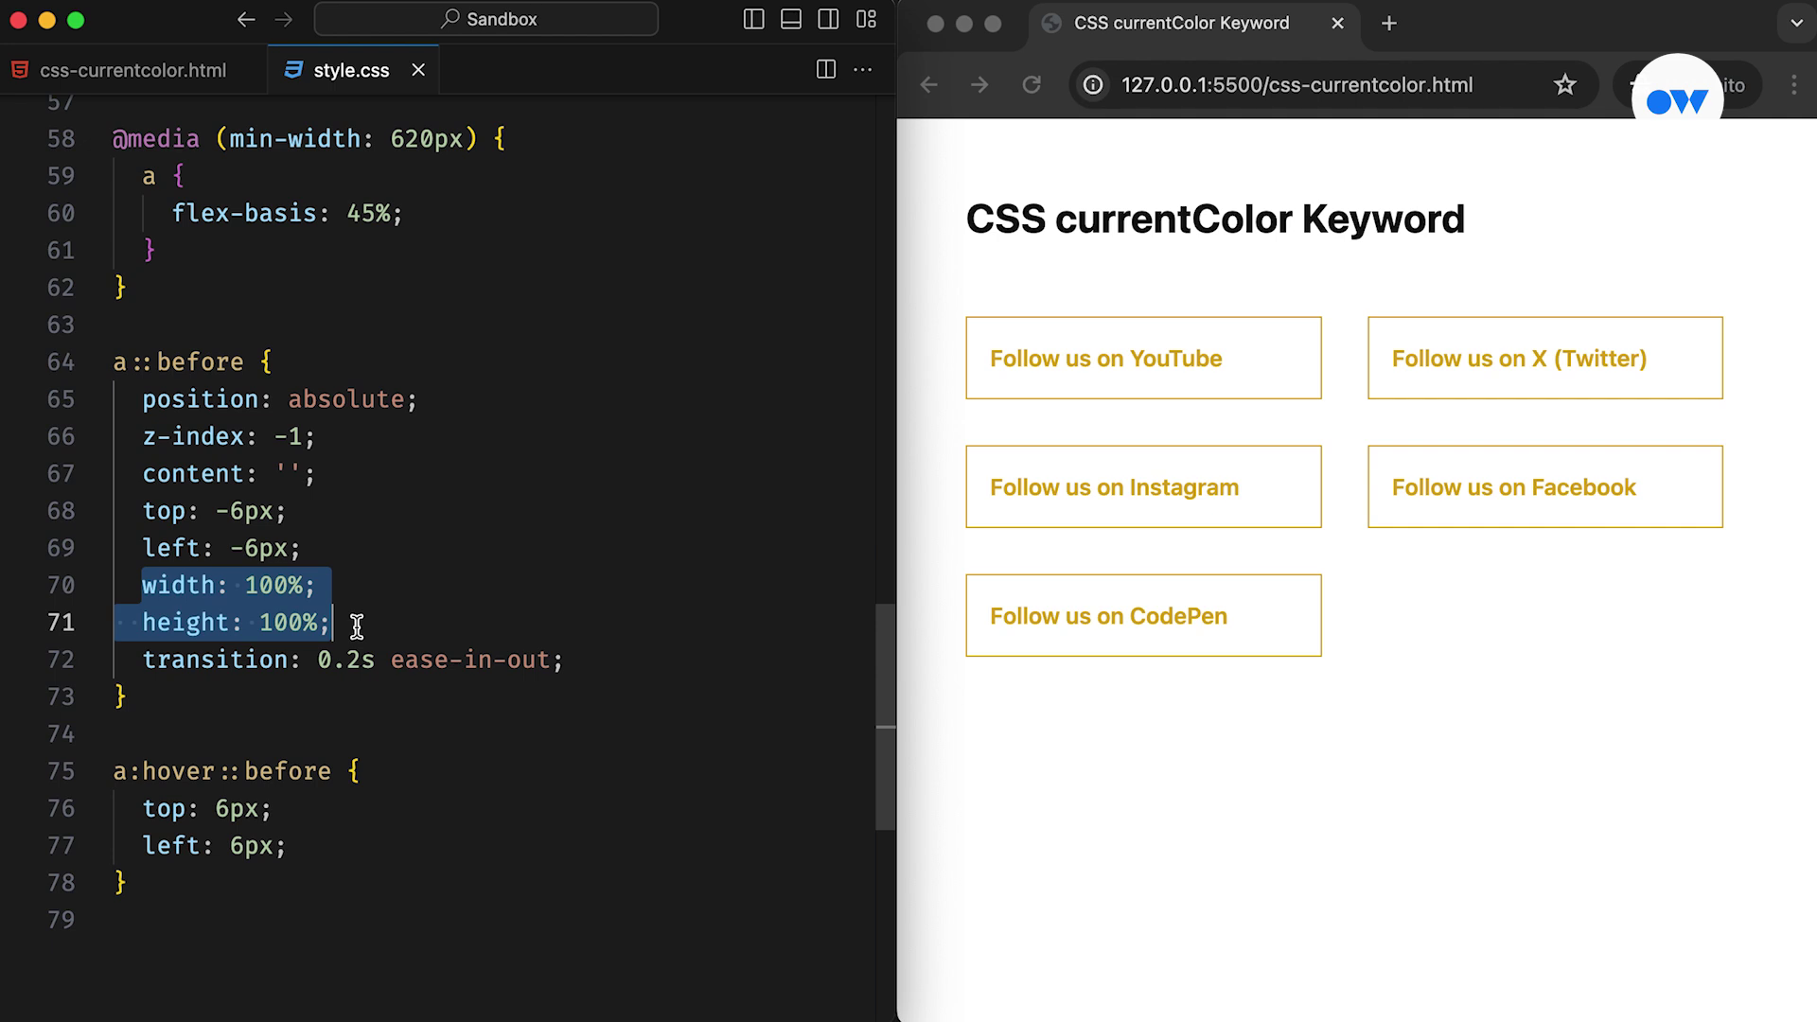
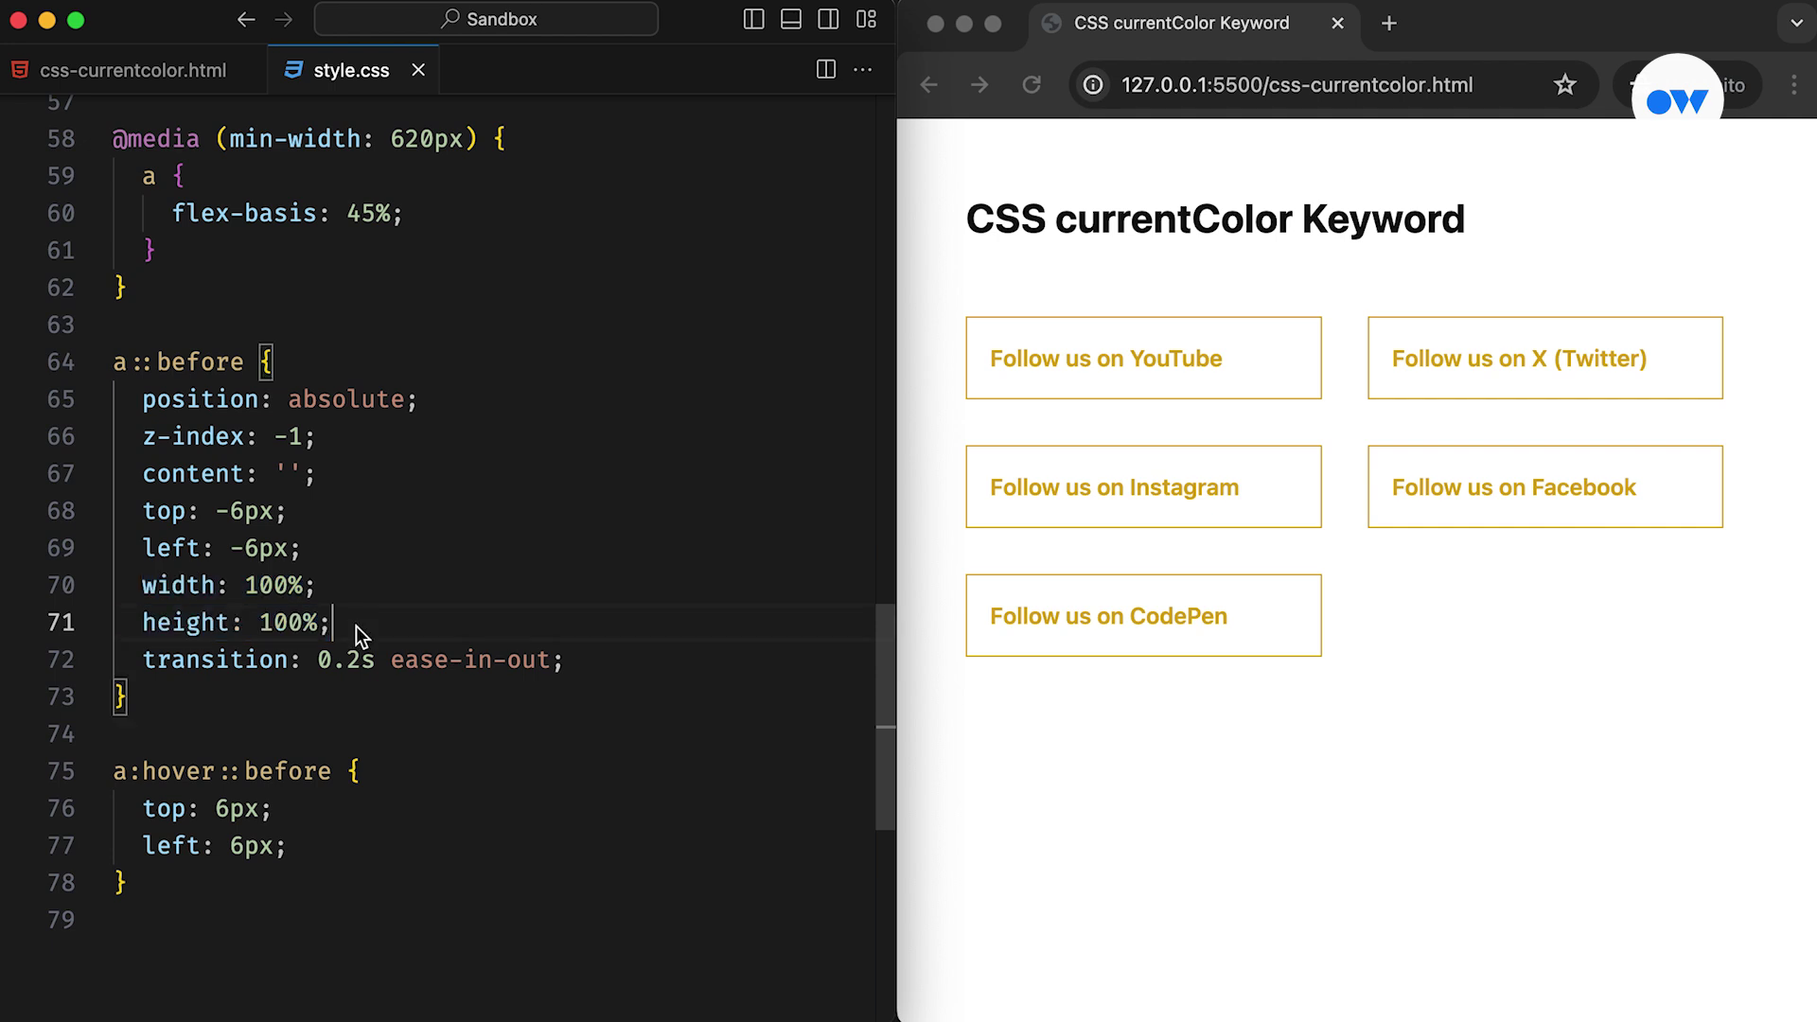
Add a test background-color: green to the a::before rule and save
{"action": "key", "text": "Down"}
{"action": "key", "text": "Return"}
{"action": "key", "text": "Return"}
{"action": "type", "text": "bac"}
{"action": "key", "text": "Tab"}
{"action": "type", "text": "gre"}
{"action": "key", "text": "Tab"}
{"action": "key", "text": "End"}
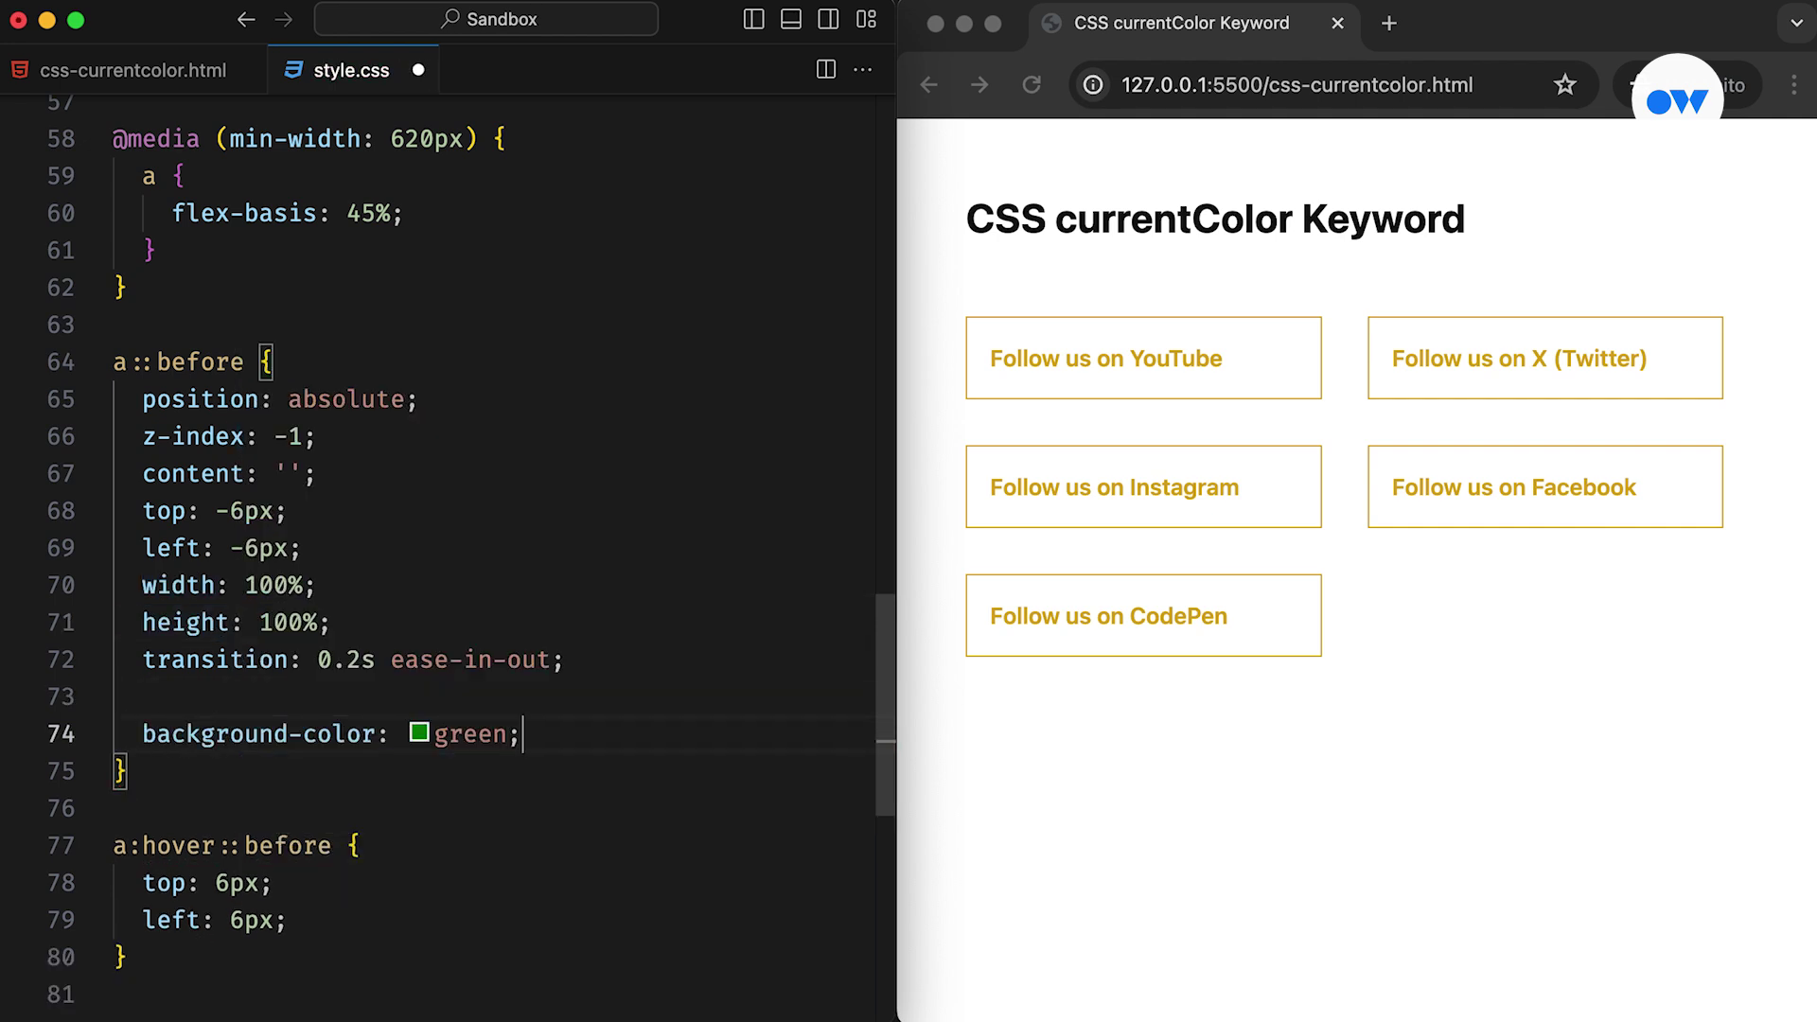
{"action": "key", "text": "super+s"}
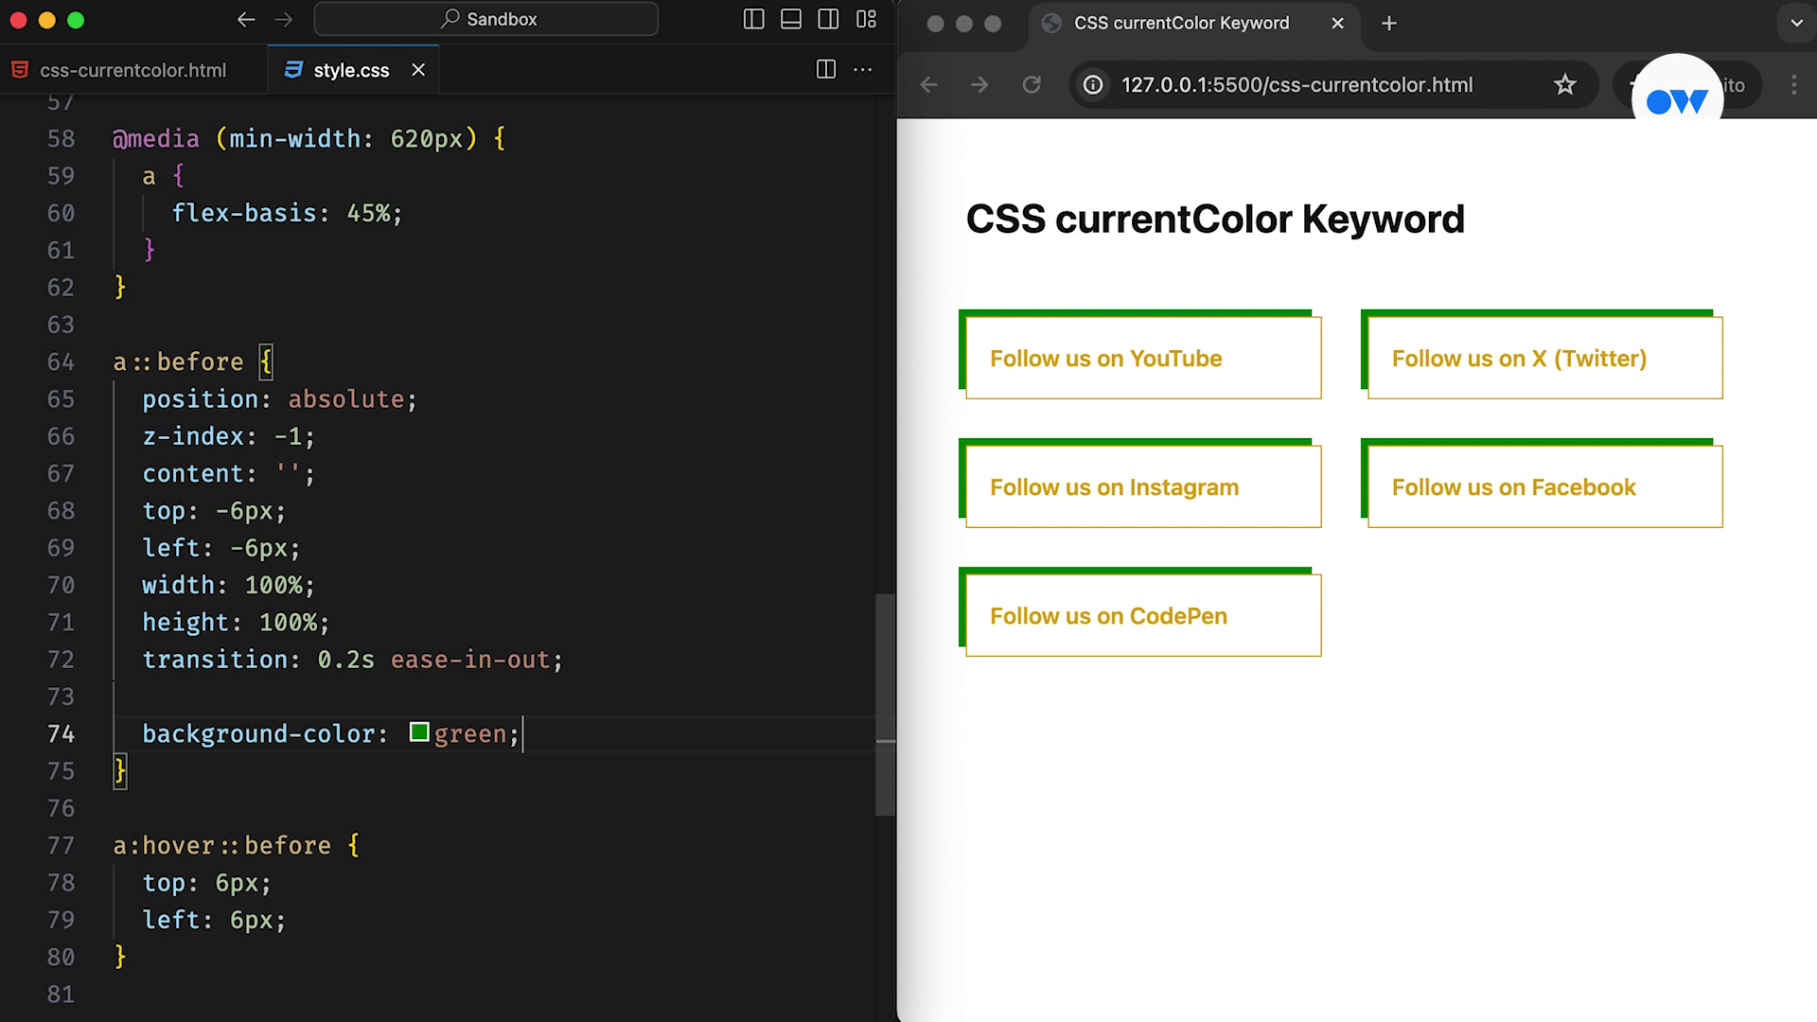
Replace green with currentColor so each offset background matches its link text, and save
{"action": "double_click", "coordinate": [469, 735]}
{"action": "key", "text": "BackSpace"}
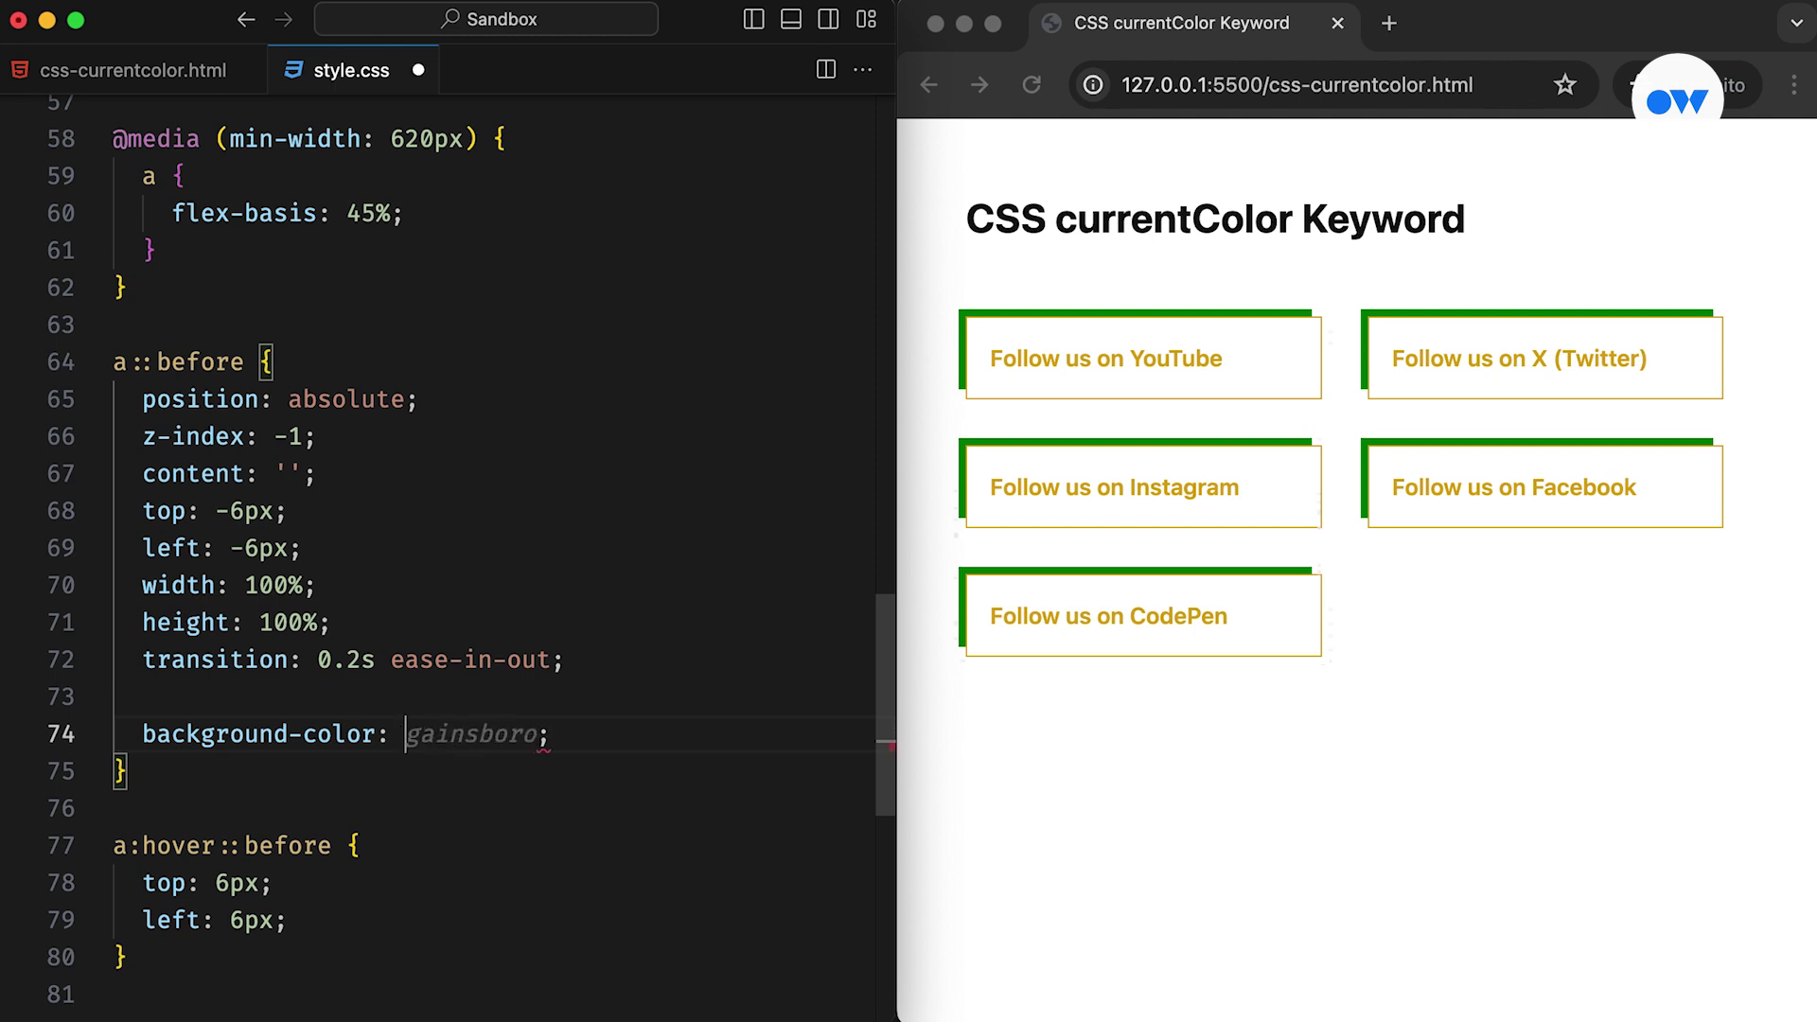
{"action": "type", "text": "curr"}
{"action": "key", "text": "Tab"}
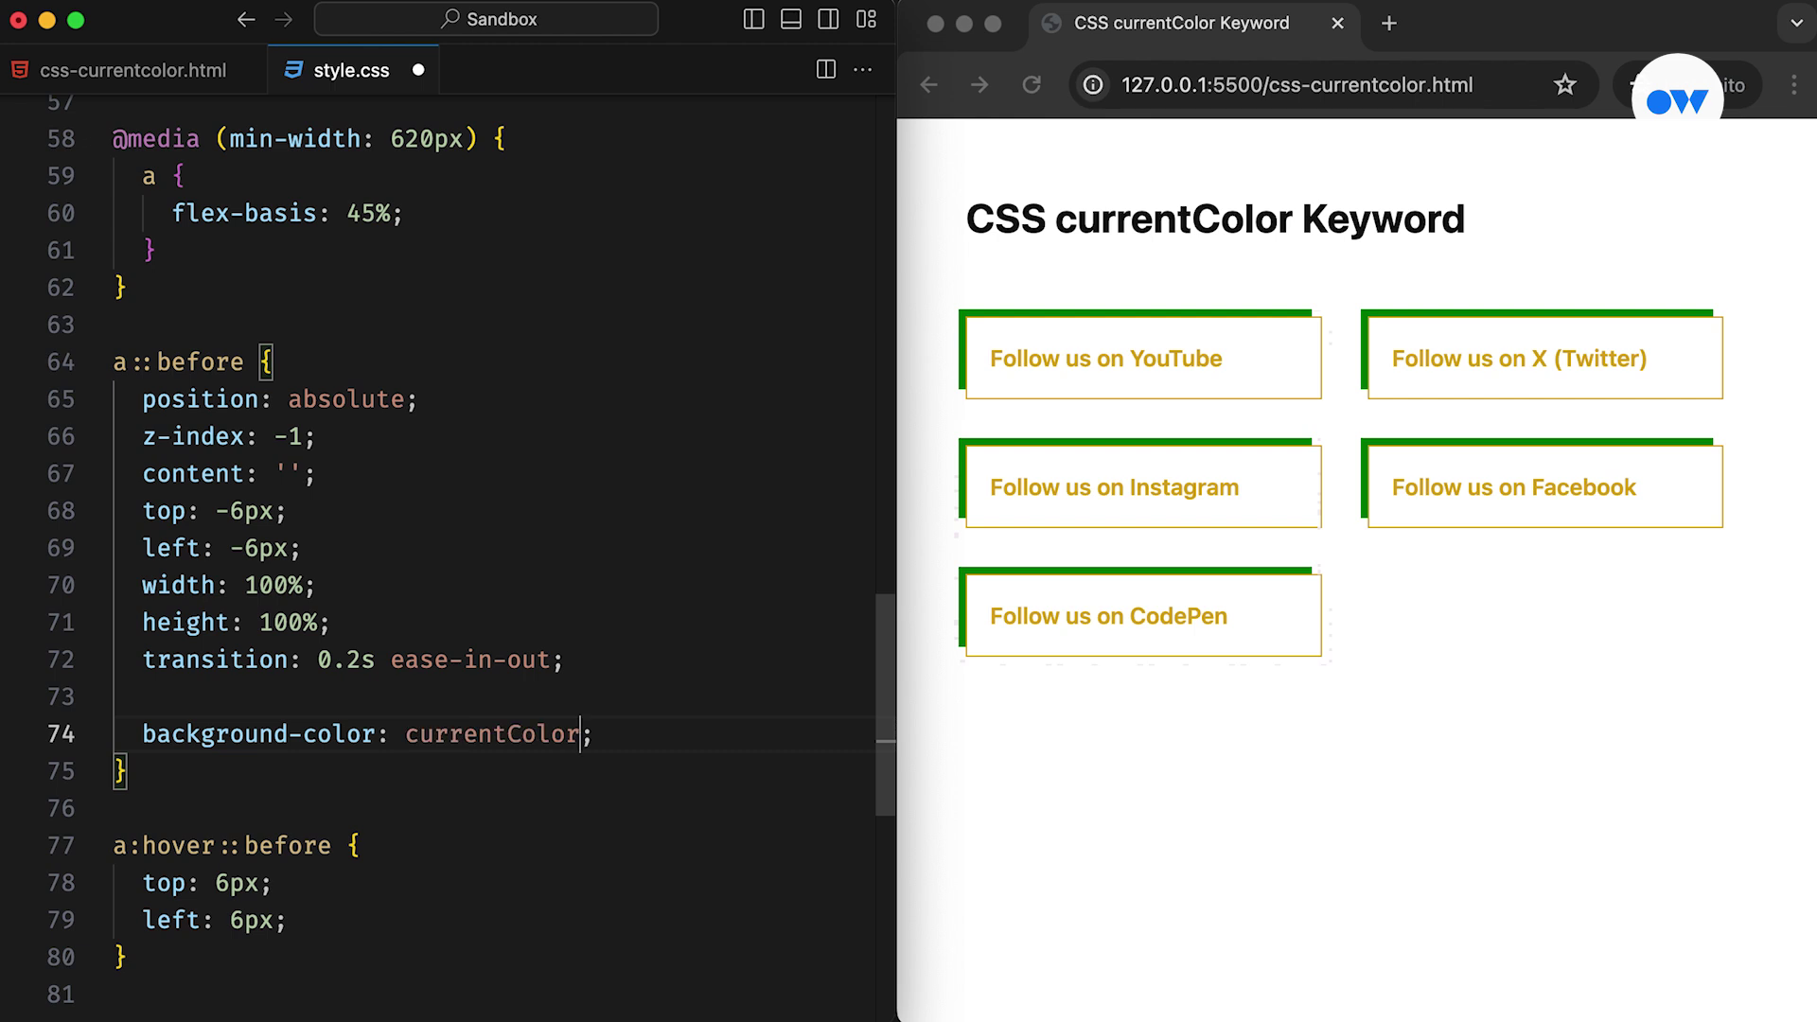
{"action": "key", "text": "Right"}
{"action": "key", "text": "super+s"}
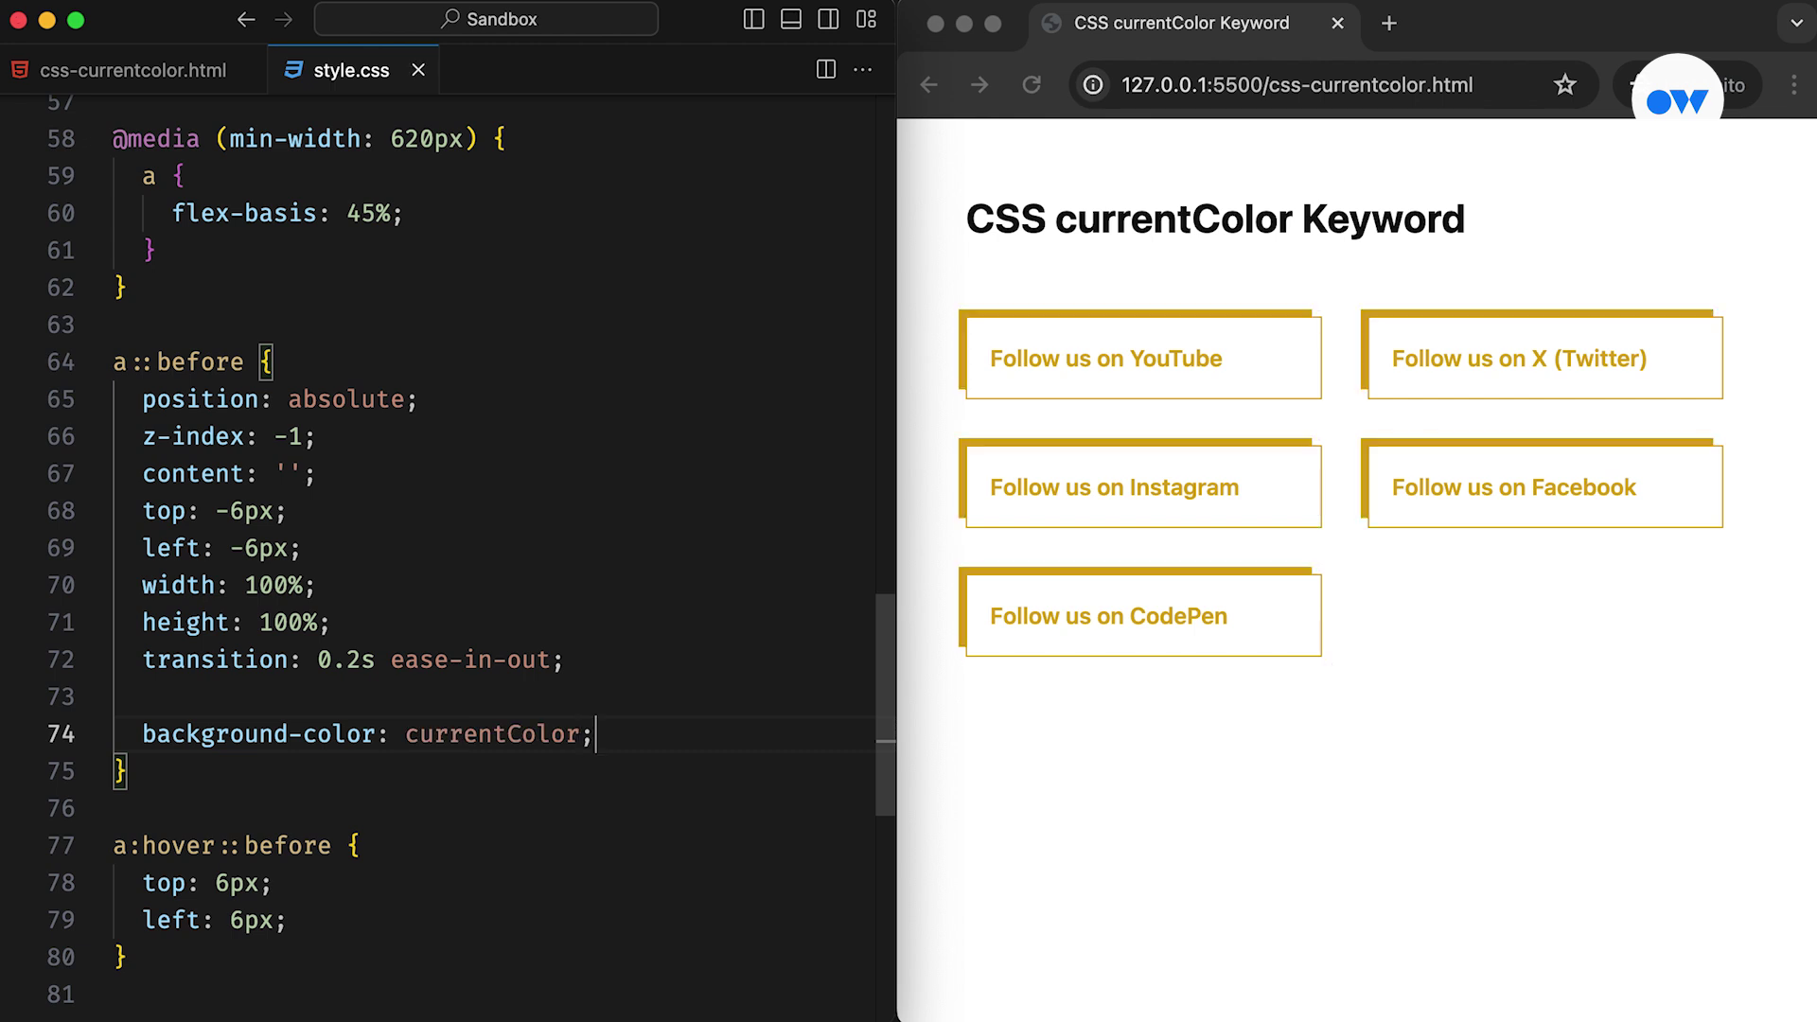
{"action": "scroll", "coordinate": [637, 743], "scroll_direction": "down", "scroll_amount": 5}
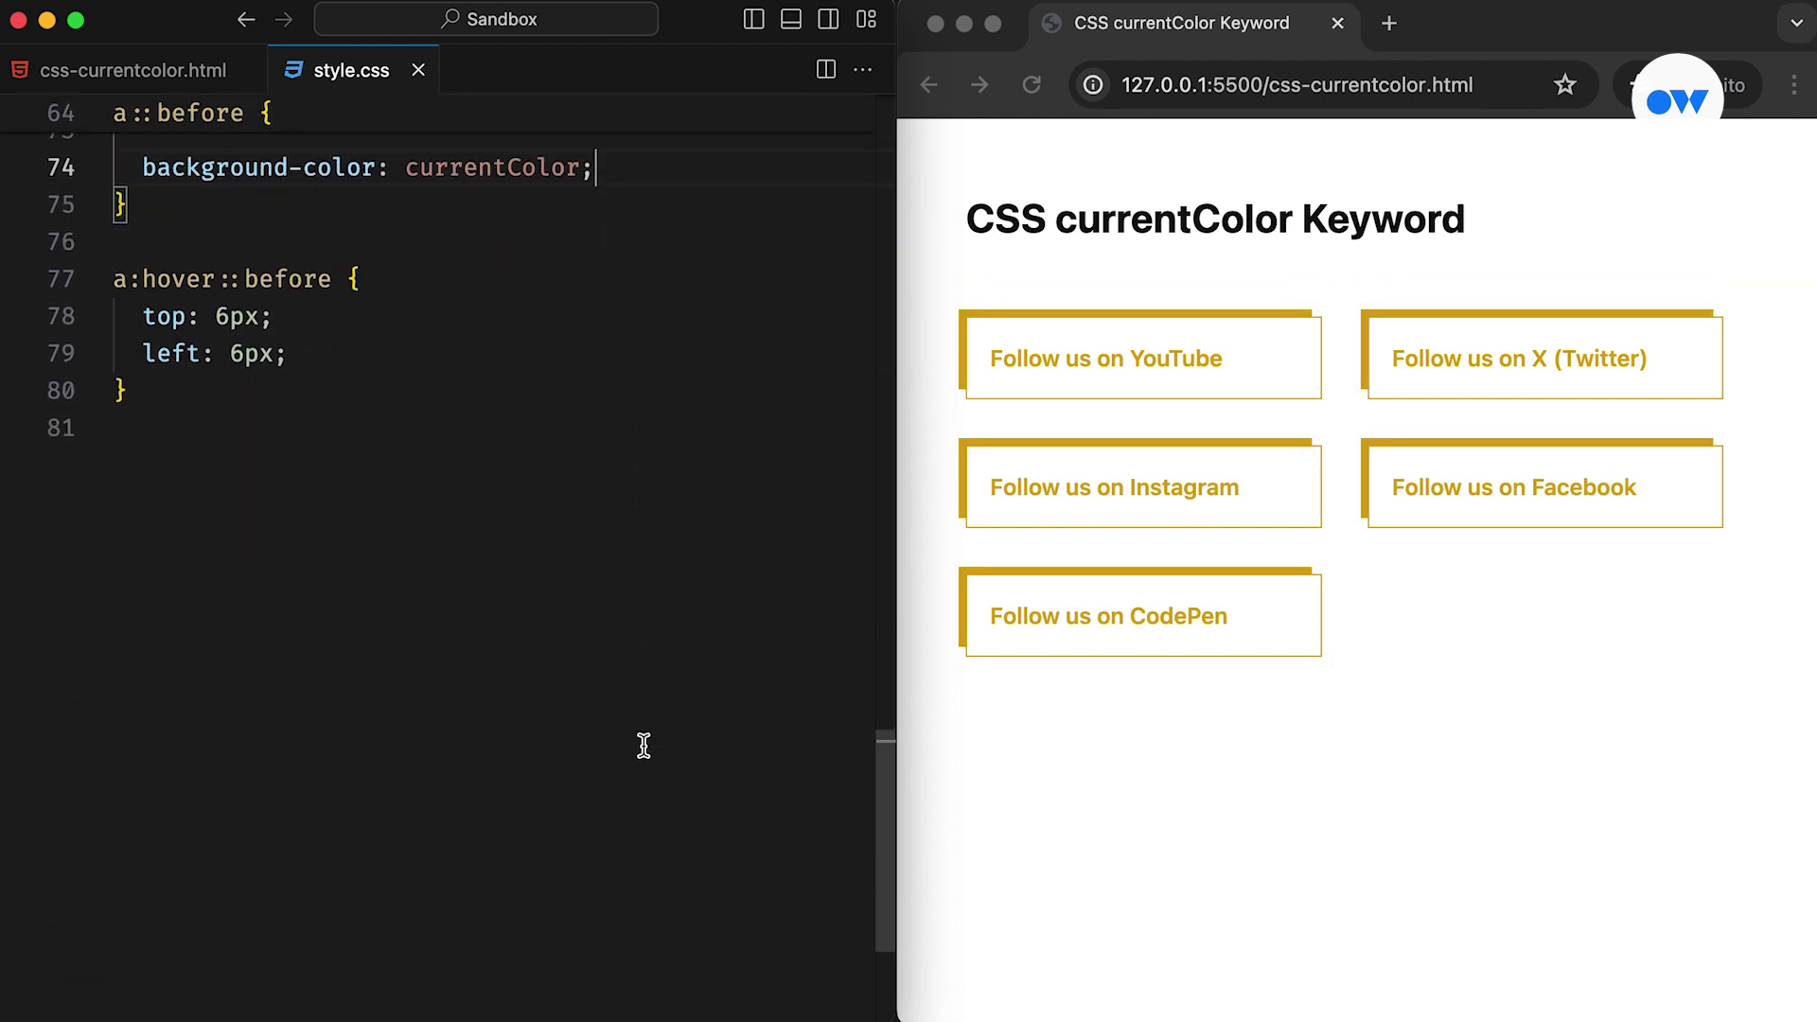
{"action": "scroll", "coordinate": [638, 742], "scroll_direction": "down", "scroll_amount": 4}
Paste color rules for .youtube, .x, .instagram, .facebook and .codepen at the file's end and save
{"action": "left_click", "coordinate": [337, 378]}
{"action": "key", "text": "Return"}
{"action": "type", "text": ".youtube {   color: #ff0000; }  .x {   color: #000000; }  .instagram {   color: #e1306c; }  .facebook {   color: #1877F2; }  .codepen {   color: #1e1f26; }"}
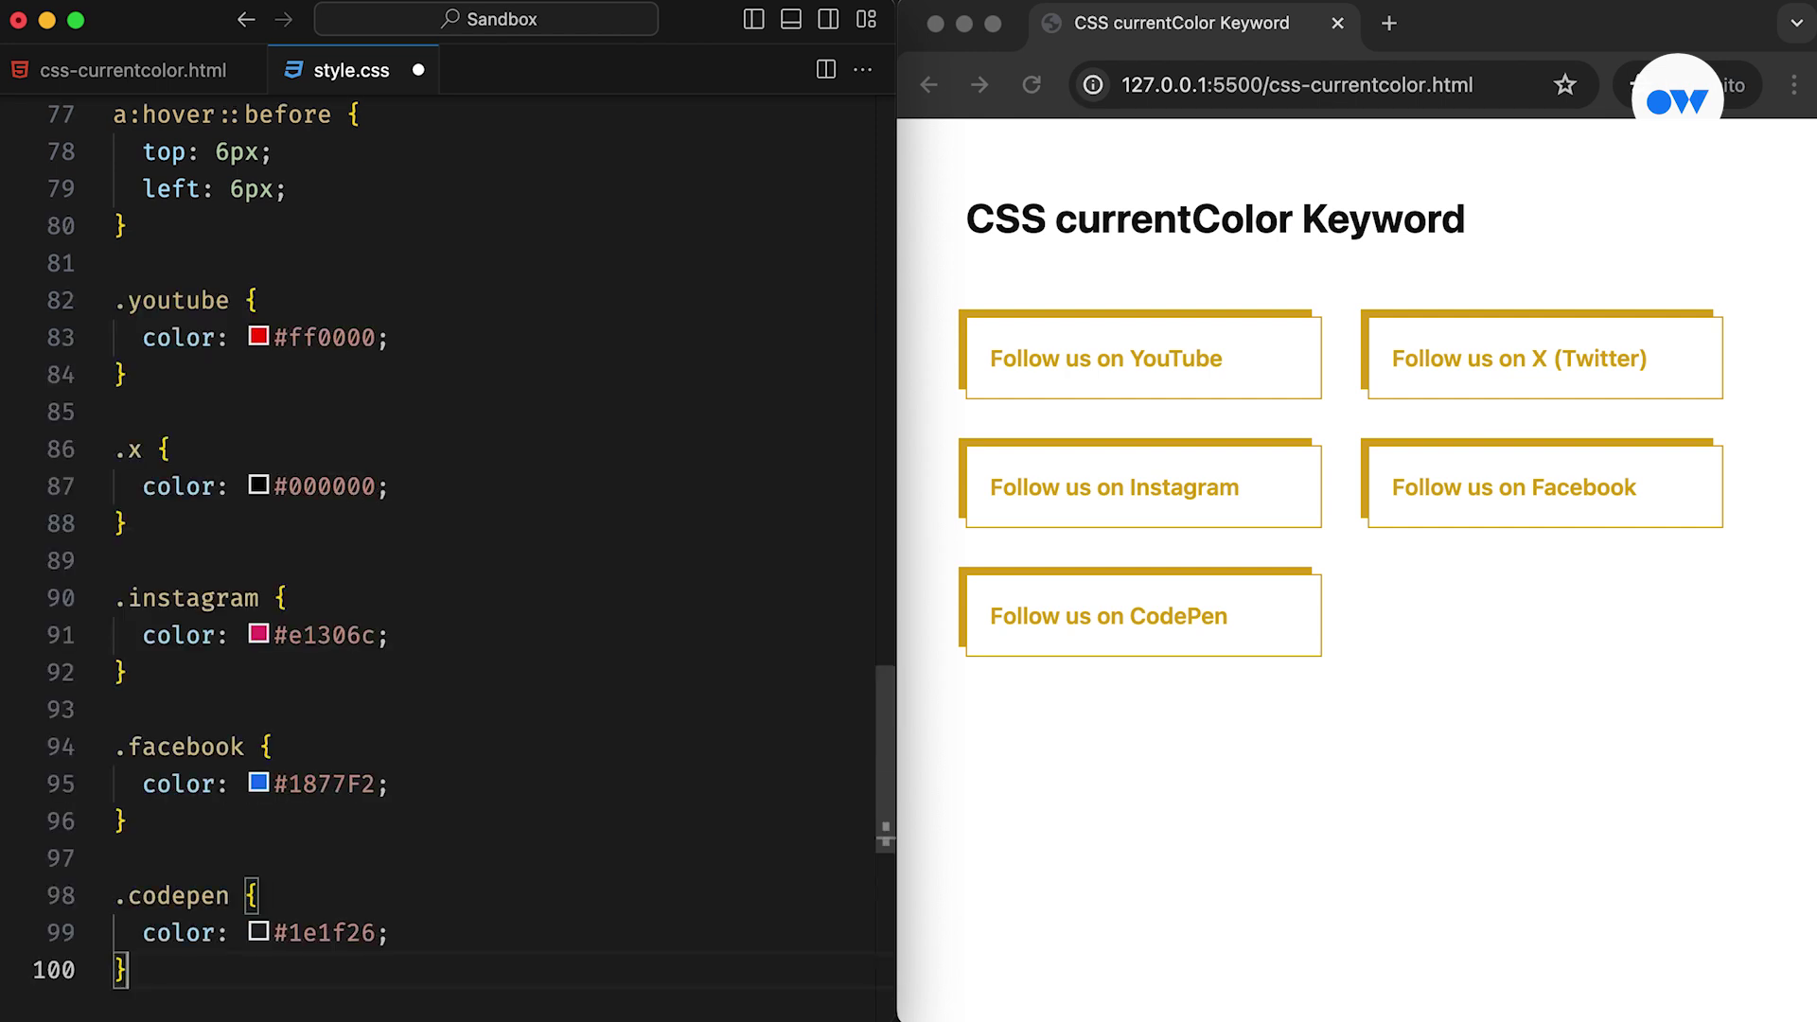
{"action": "key", "text": "super+s"}
{"action": "scroll", "coordinate": [462, 497], "scroll_direction": "up", "scroll_amount": 5}
{"action": "scroll", "coordinate": [461, 498], "scroll_direction": "up", "scroll_amount": 3}
{"action": "scroll", "coordinate": [461, 497], "scroll_direction": "up", "scroll_amount": 2}
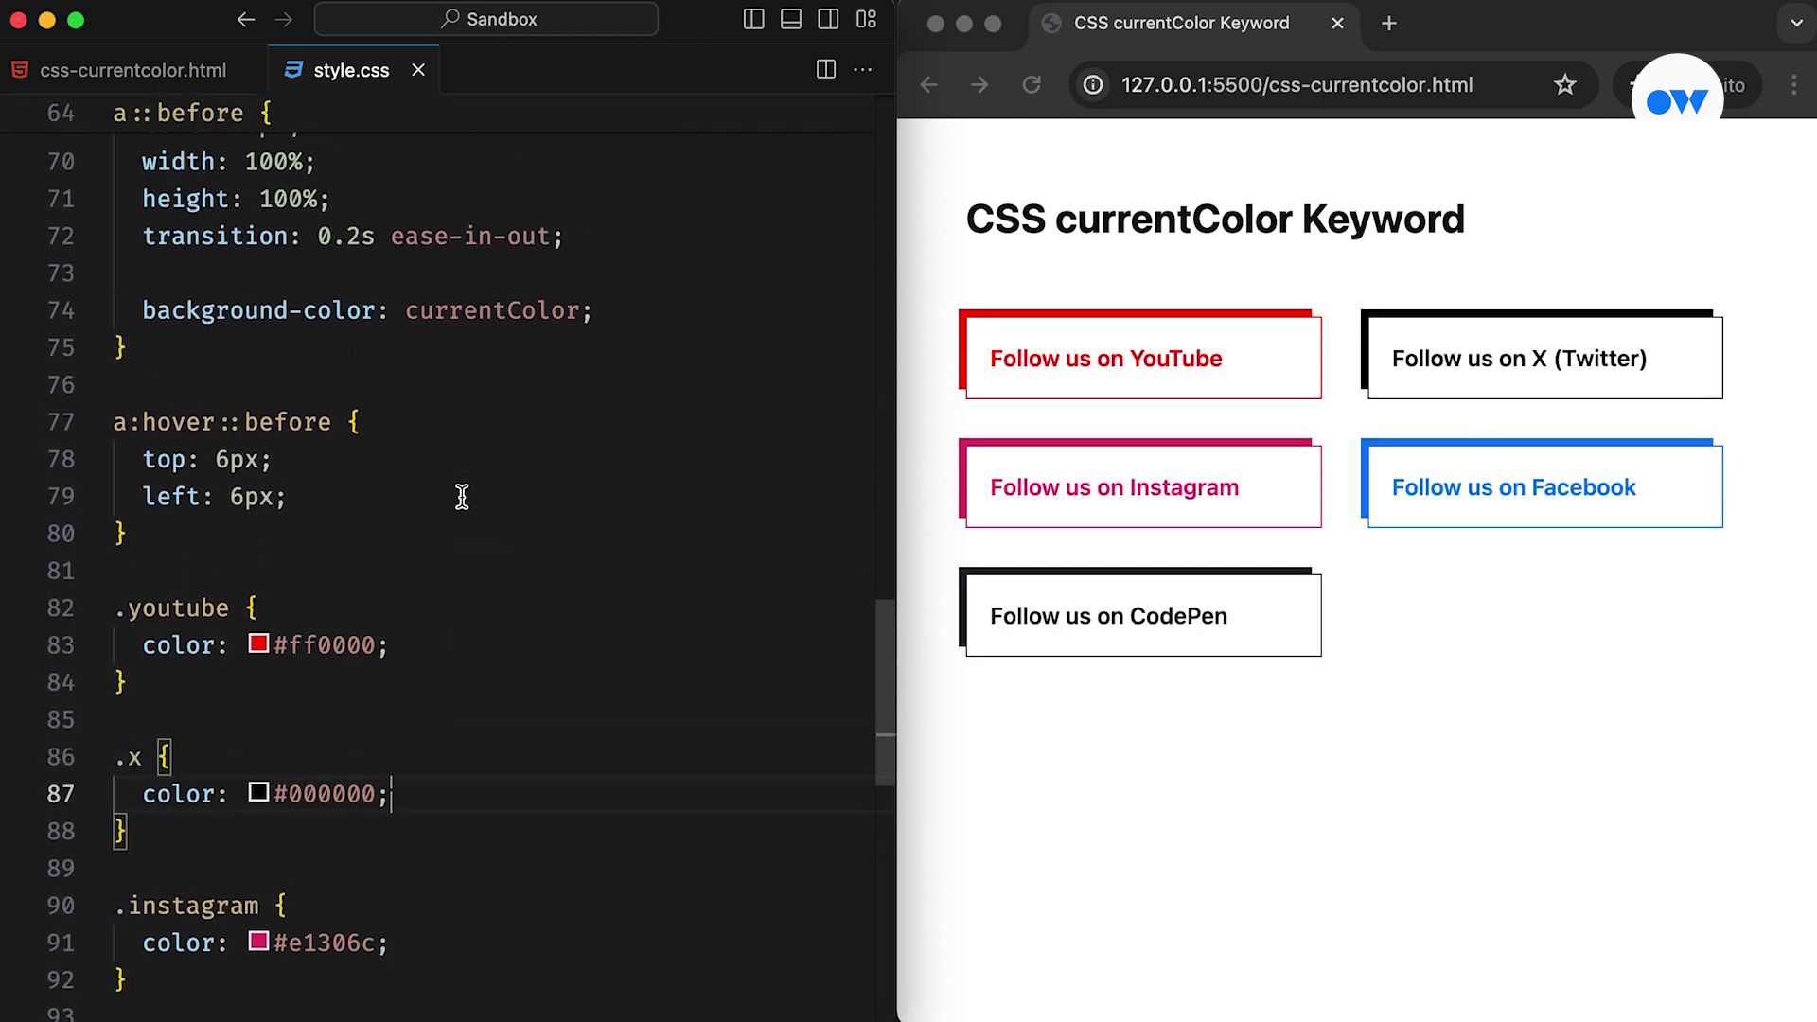
{"action": "scroll", "coordinate": [462, 497], "scroll_direction": "up", "scroll_amount": 1}
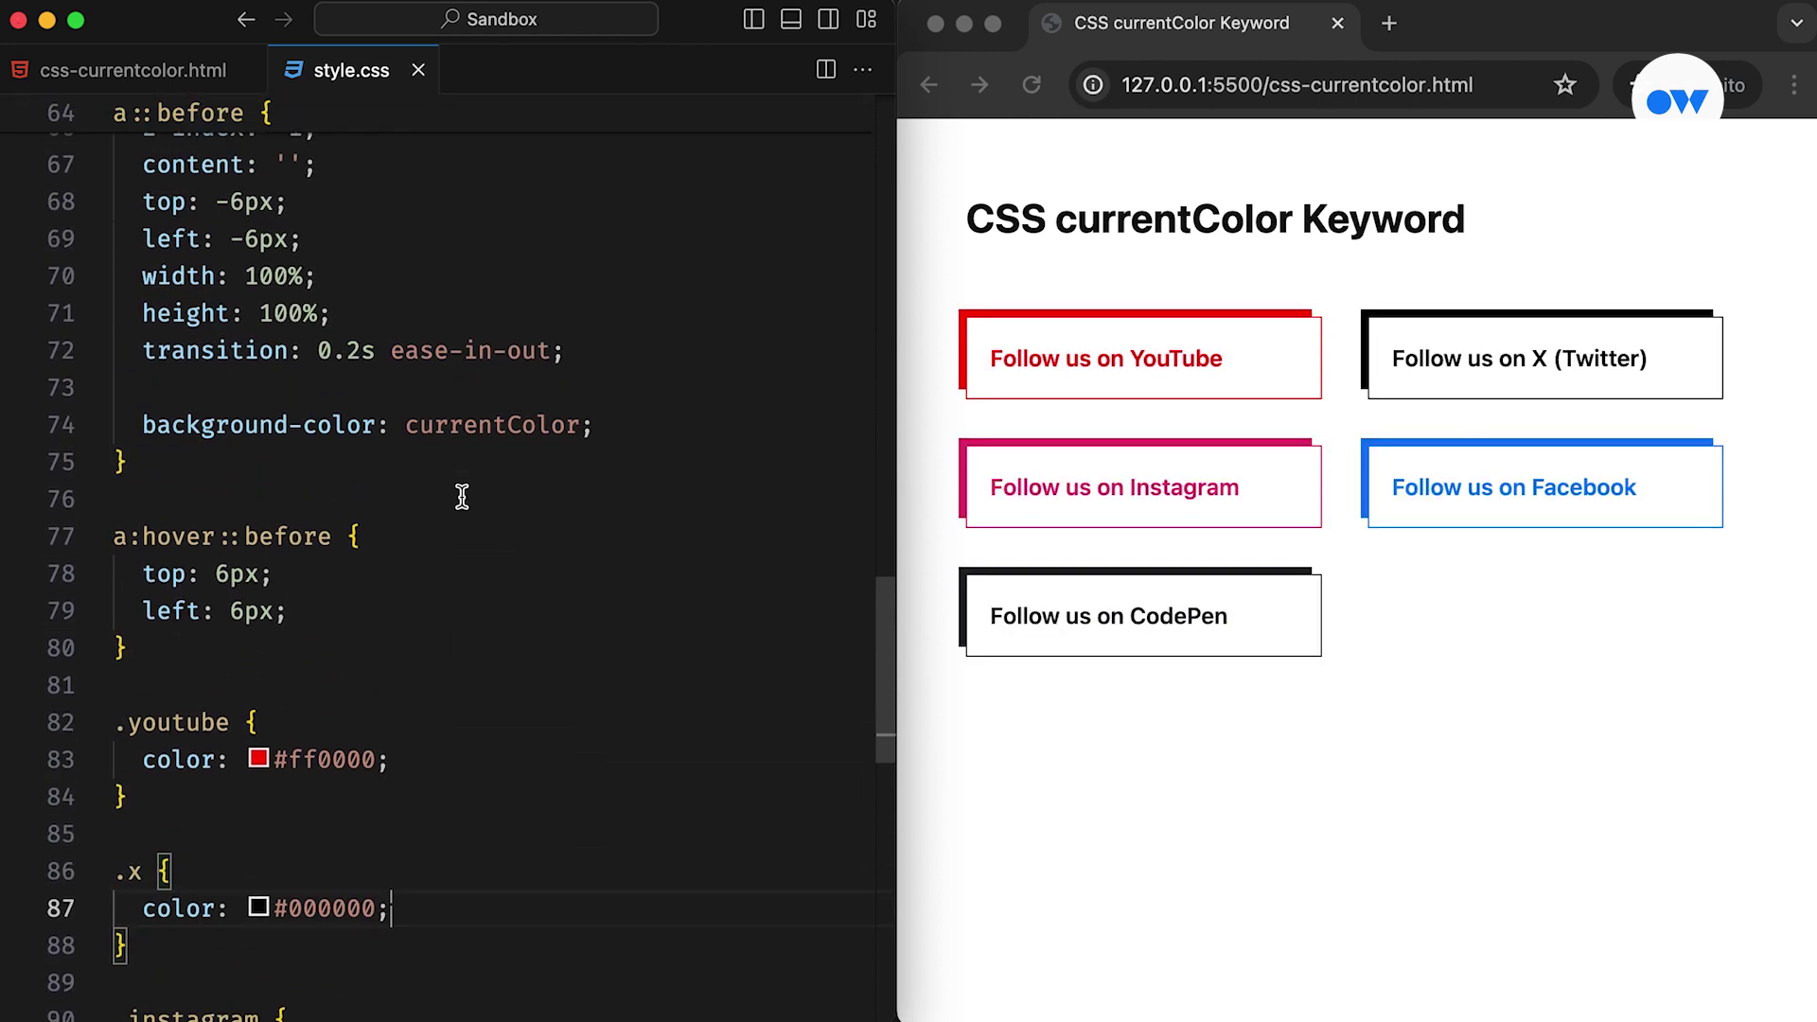
{"action": "double_click", "coordinate": [474, 426]}
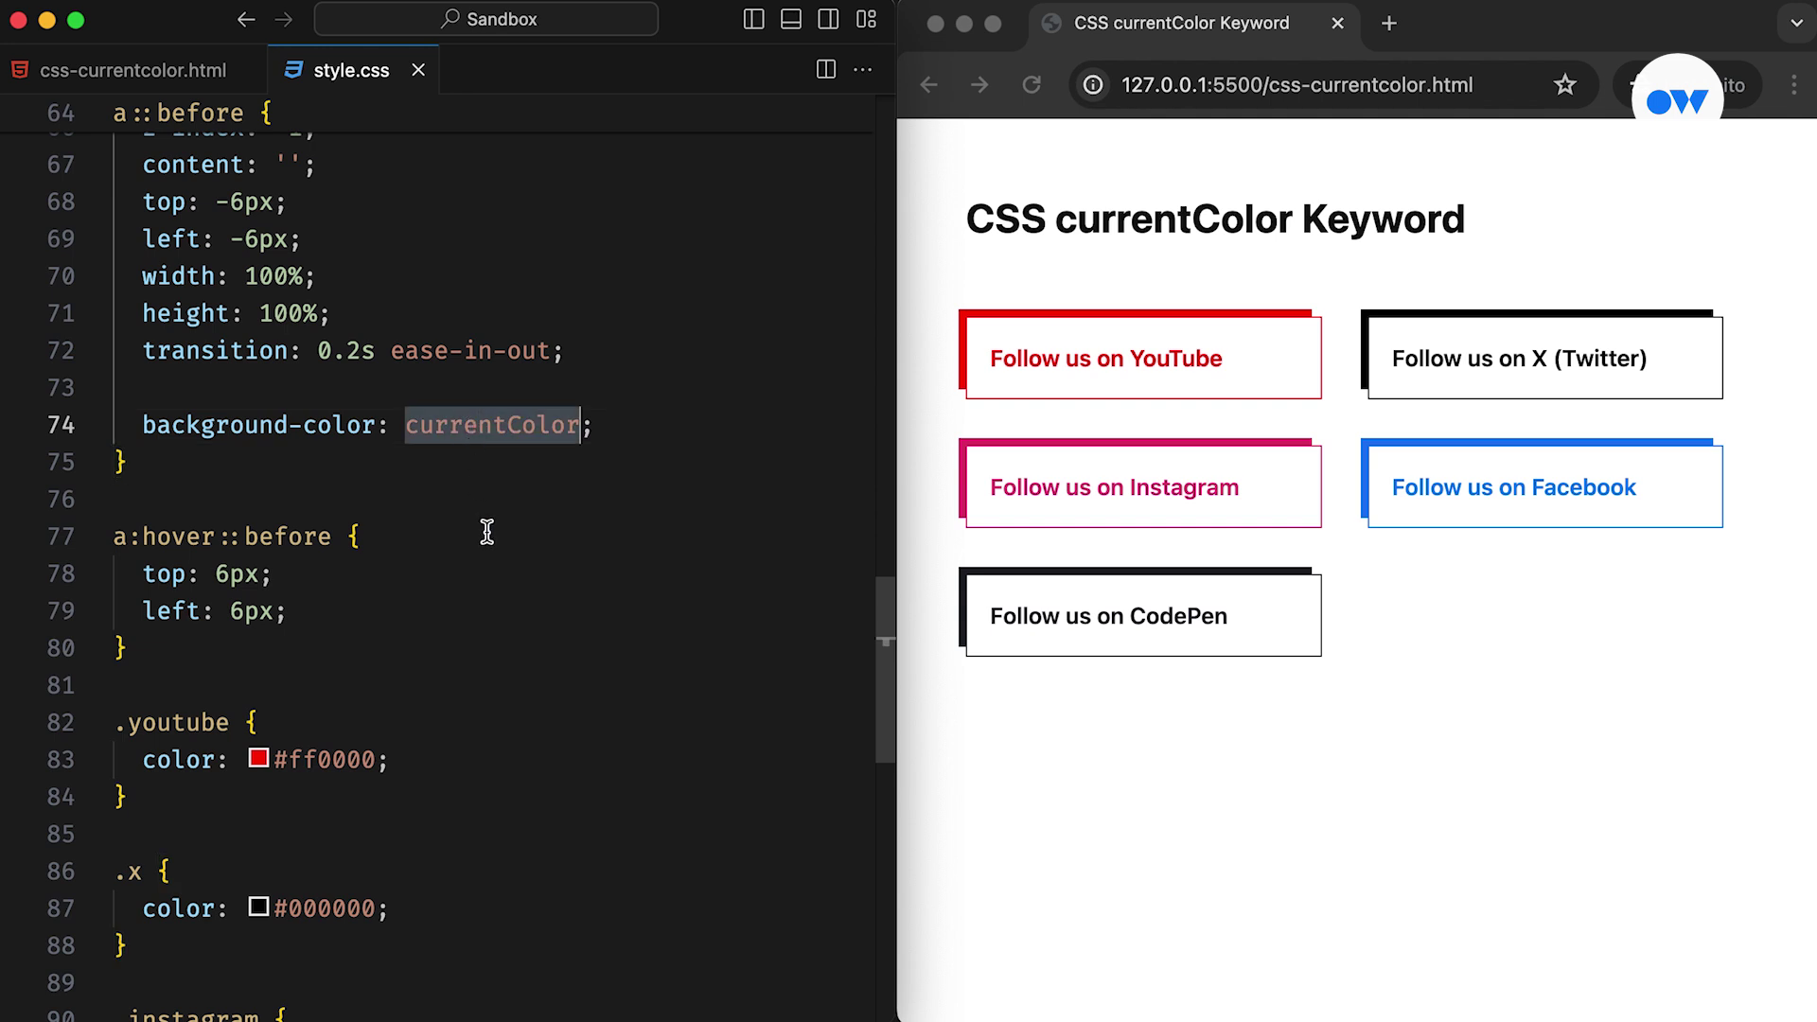
Add color: blue to the .youtube rule and save to preview it
{"action": "left_click", "coordinate": [435, 760]}
{"action": "key", "text": "Return"}
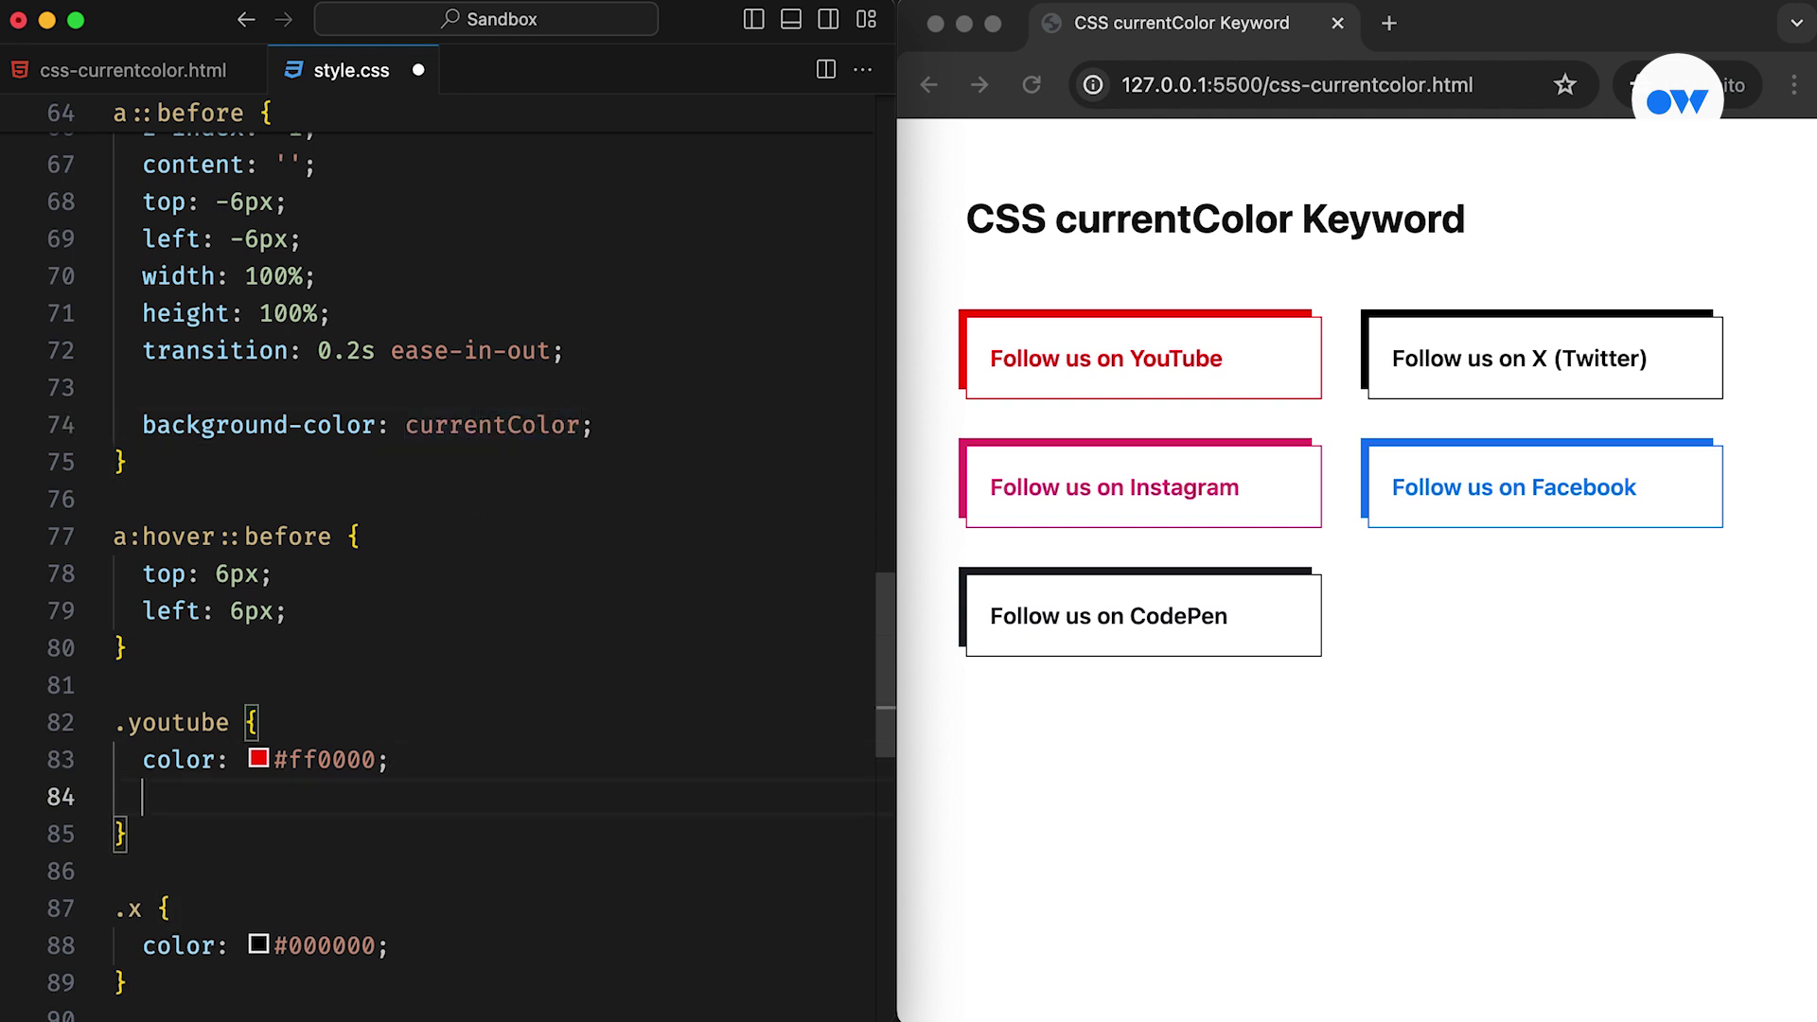
{"action": "type", "text": "color: "}
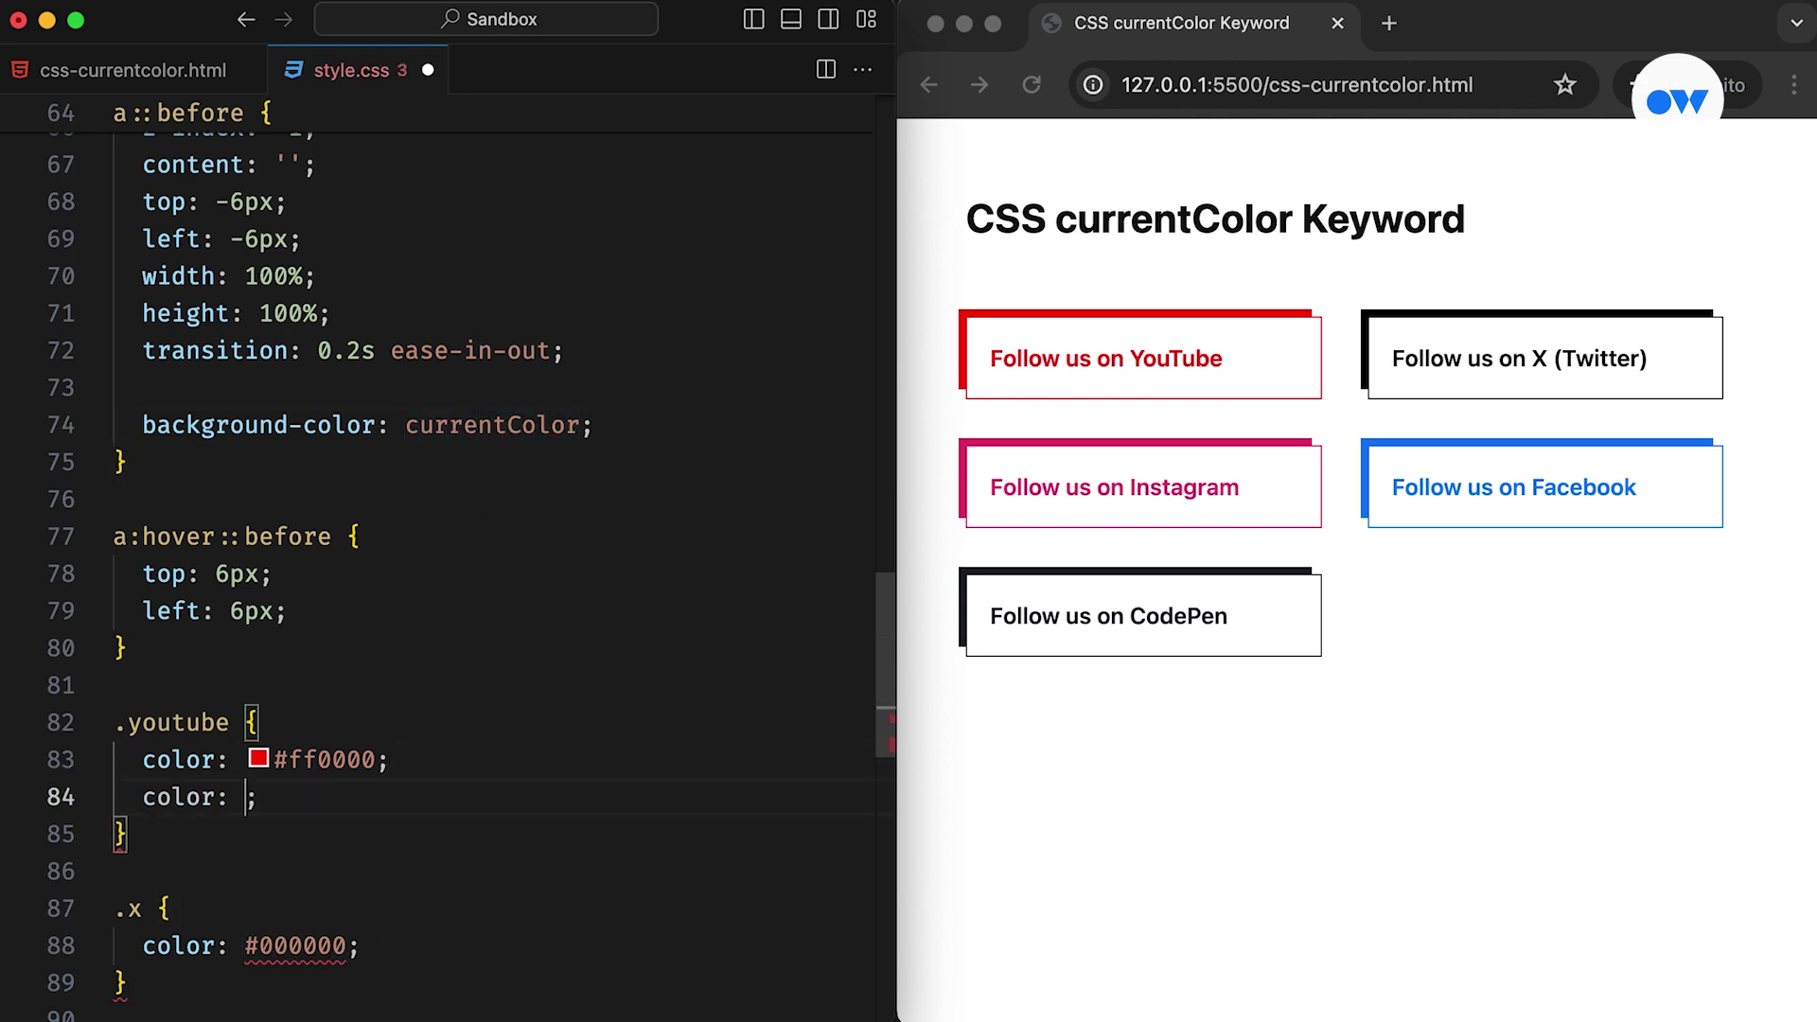
{"action": "type", "text": "blue;"}
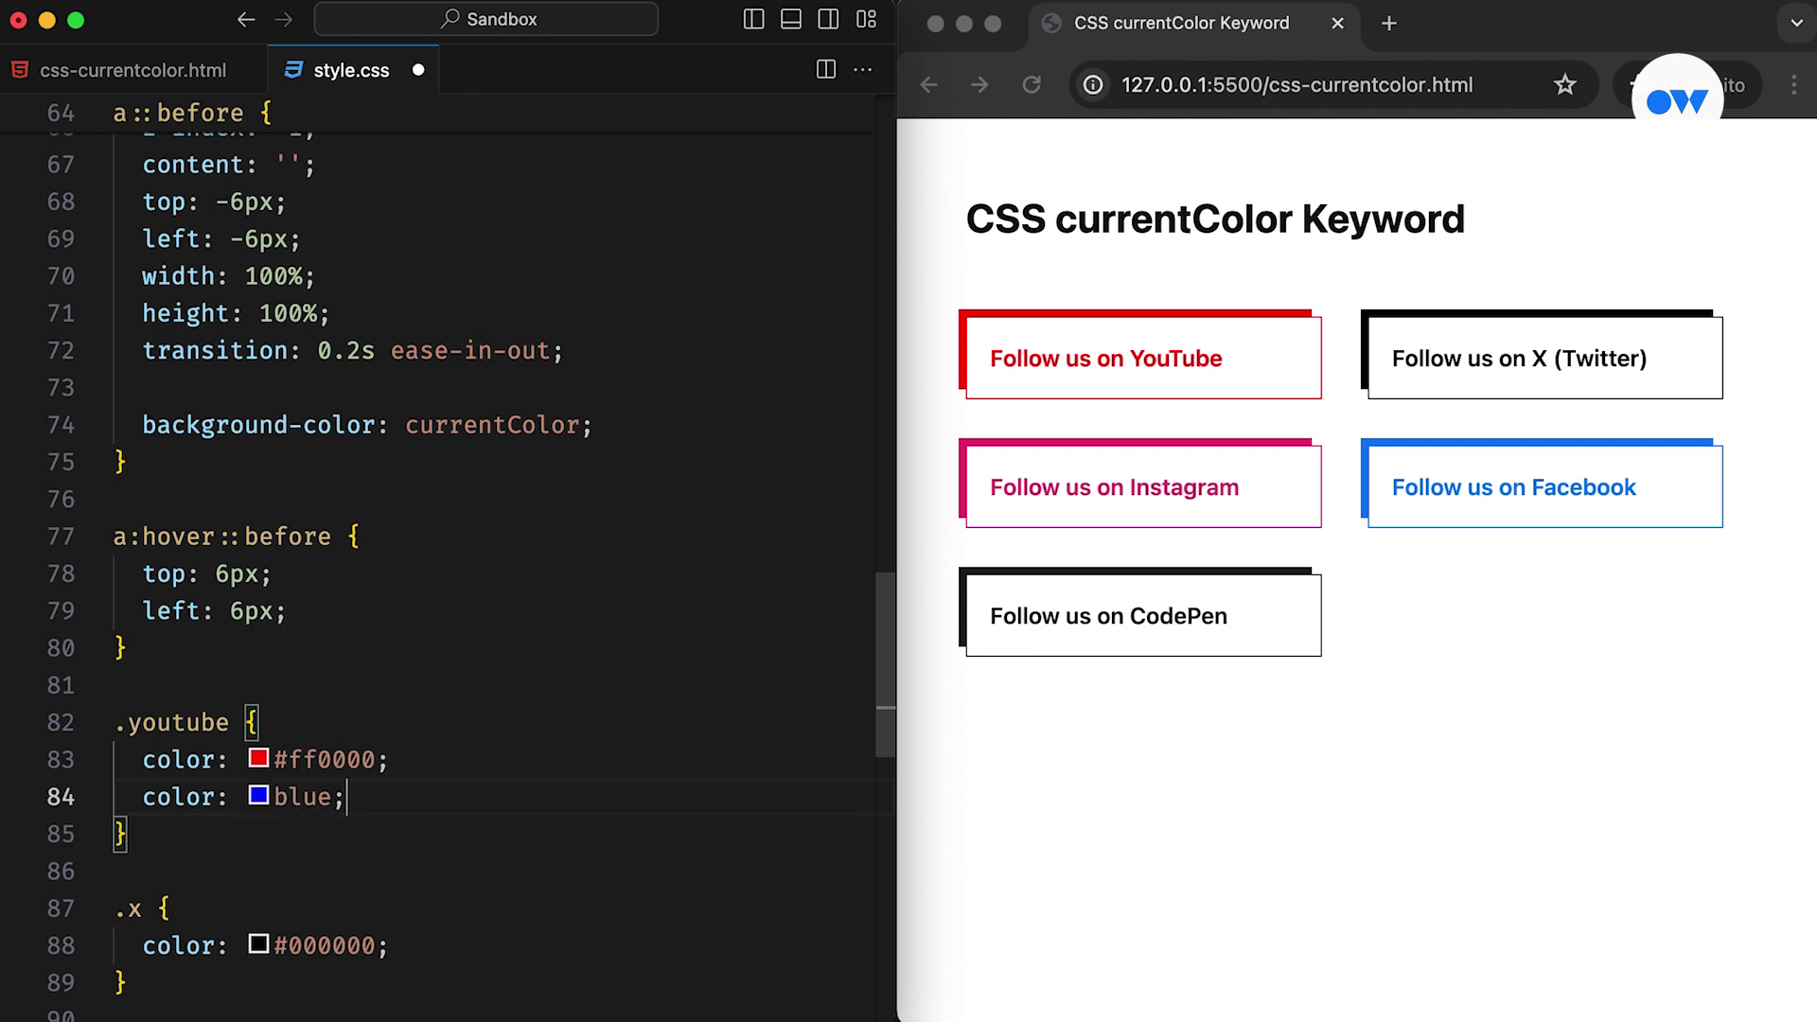
{"action": "key", "text": "super+s"}
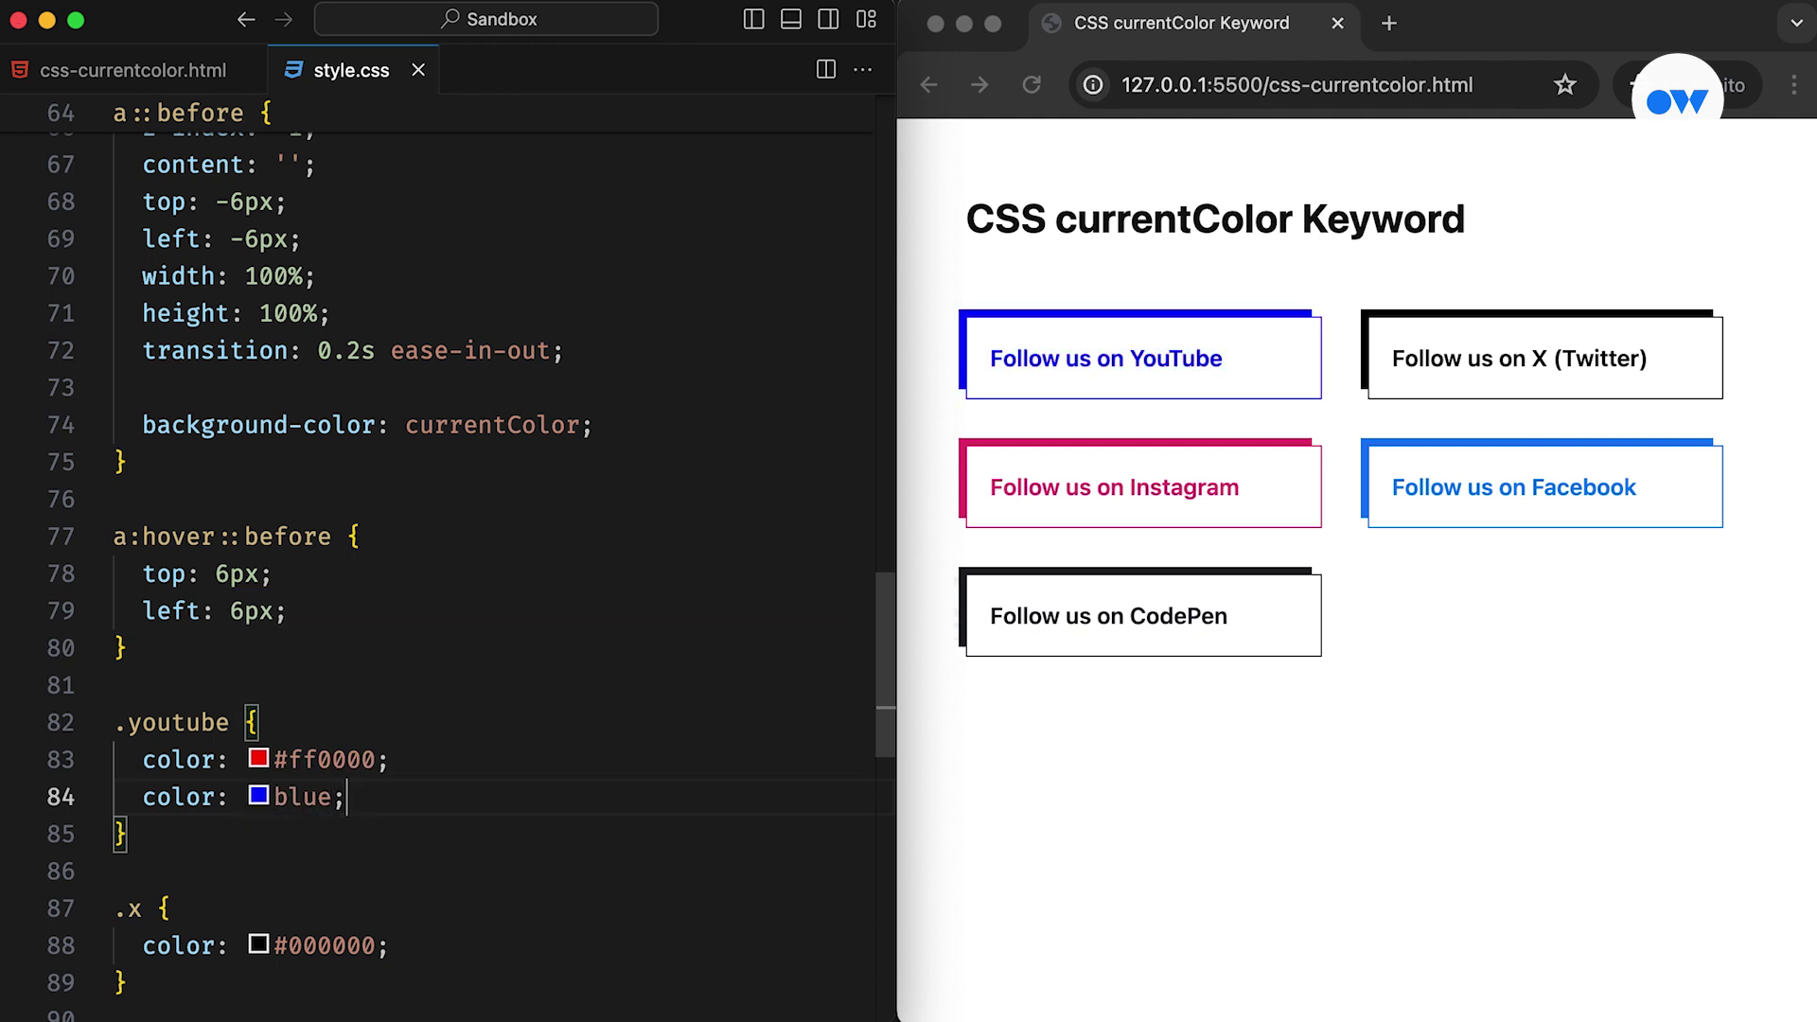
Comment out the blue colour line and save so YouTube returns to red
{"action": "key", "text": "super+slash"}
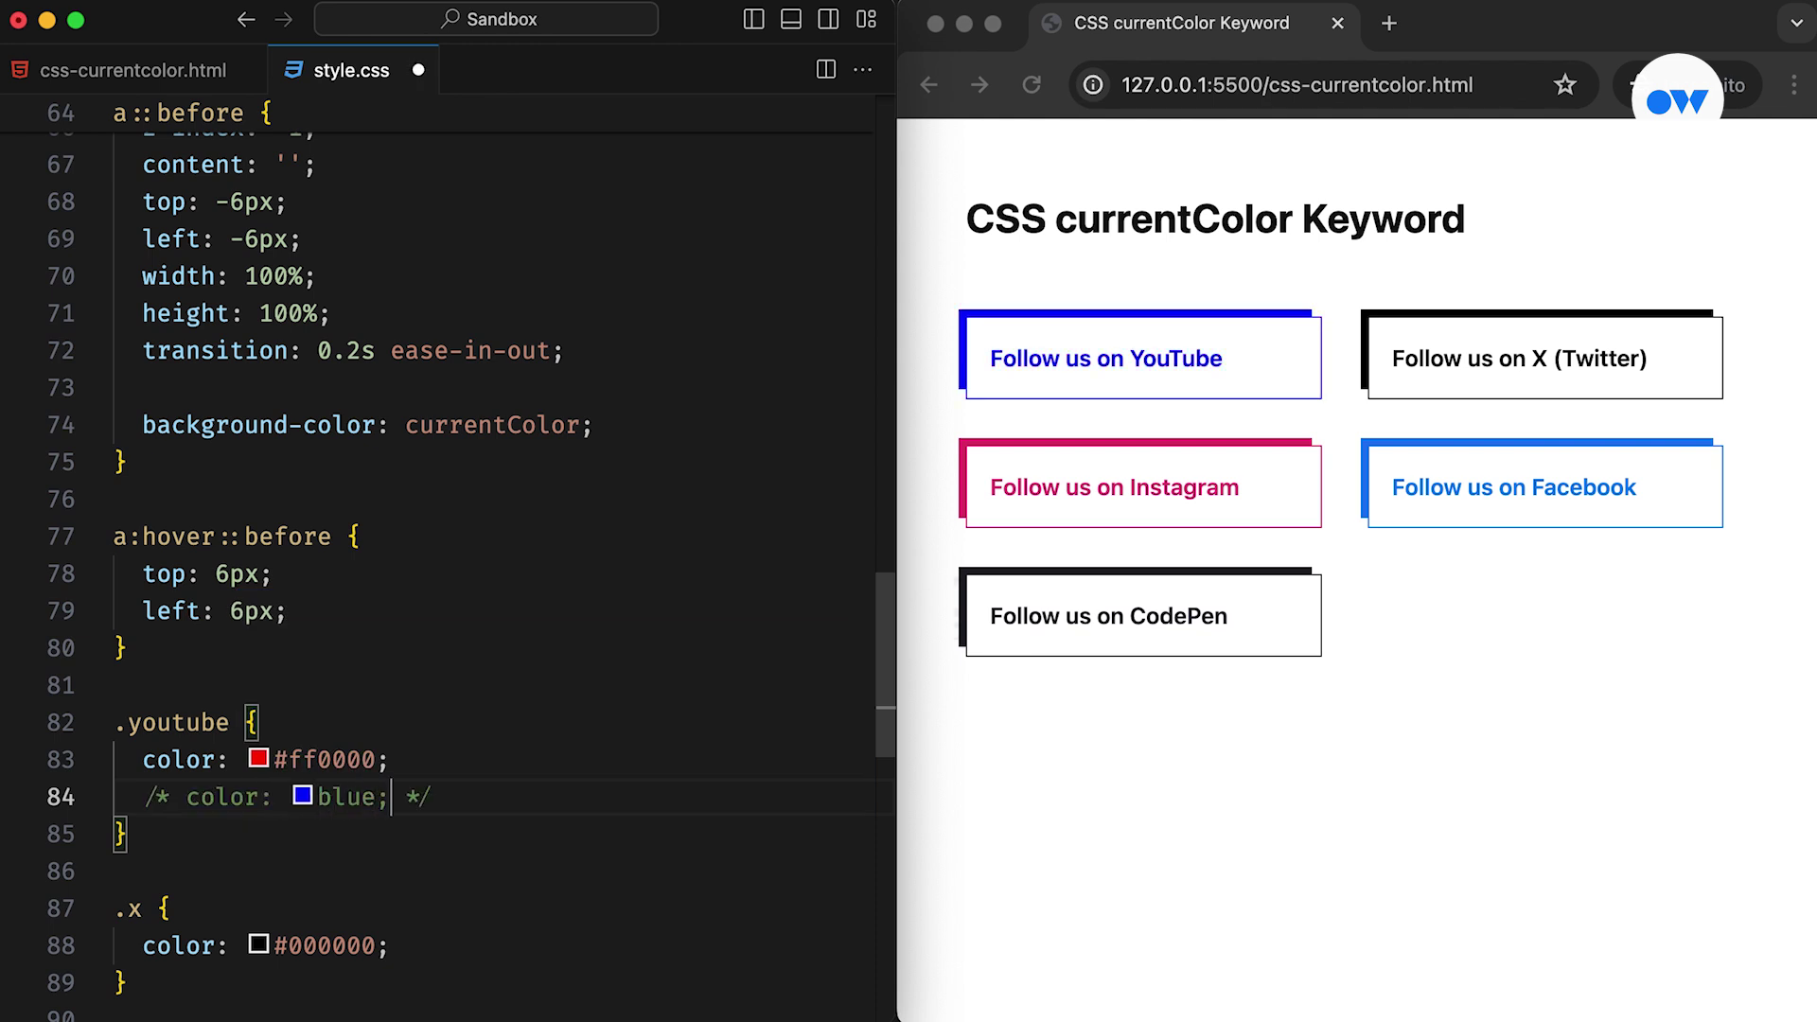
{"action": "key", "text": "Right"}
{"action": "key", "text": "Right"}
{"action": "key", "text": "Right"}
{"action": "key", "text": "super+s"}
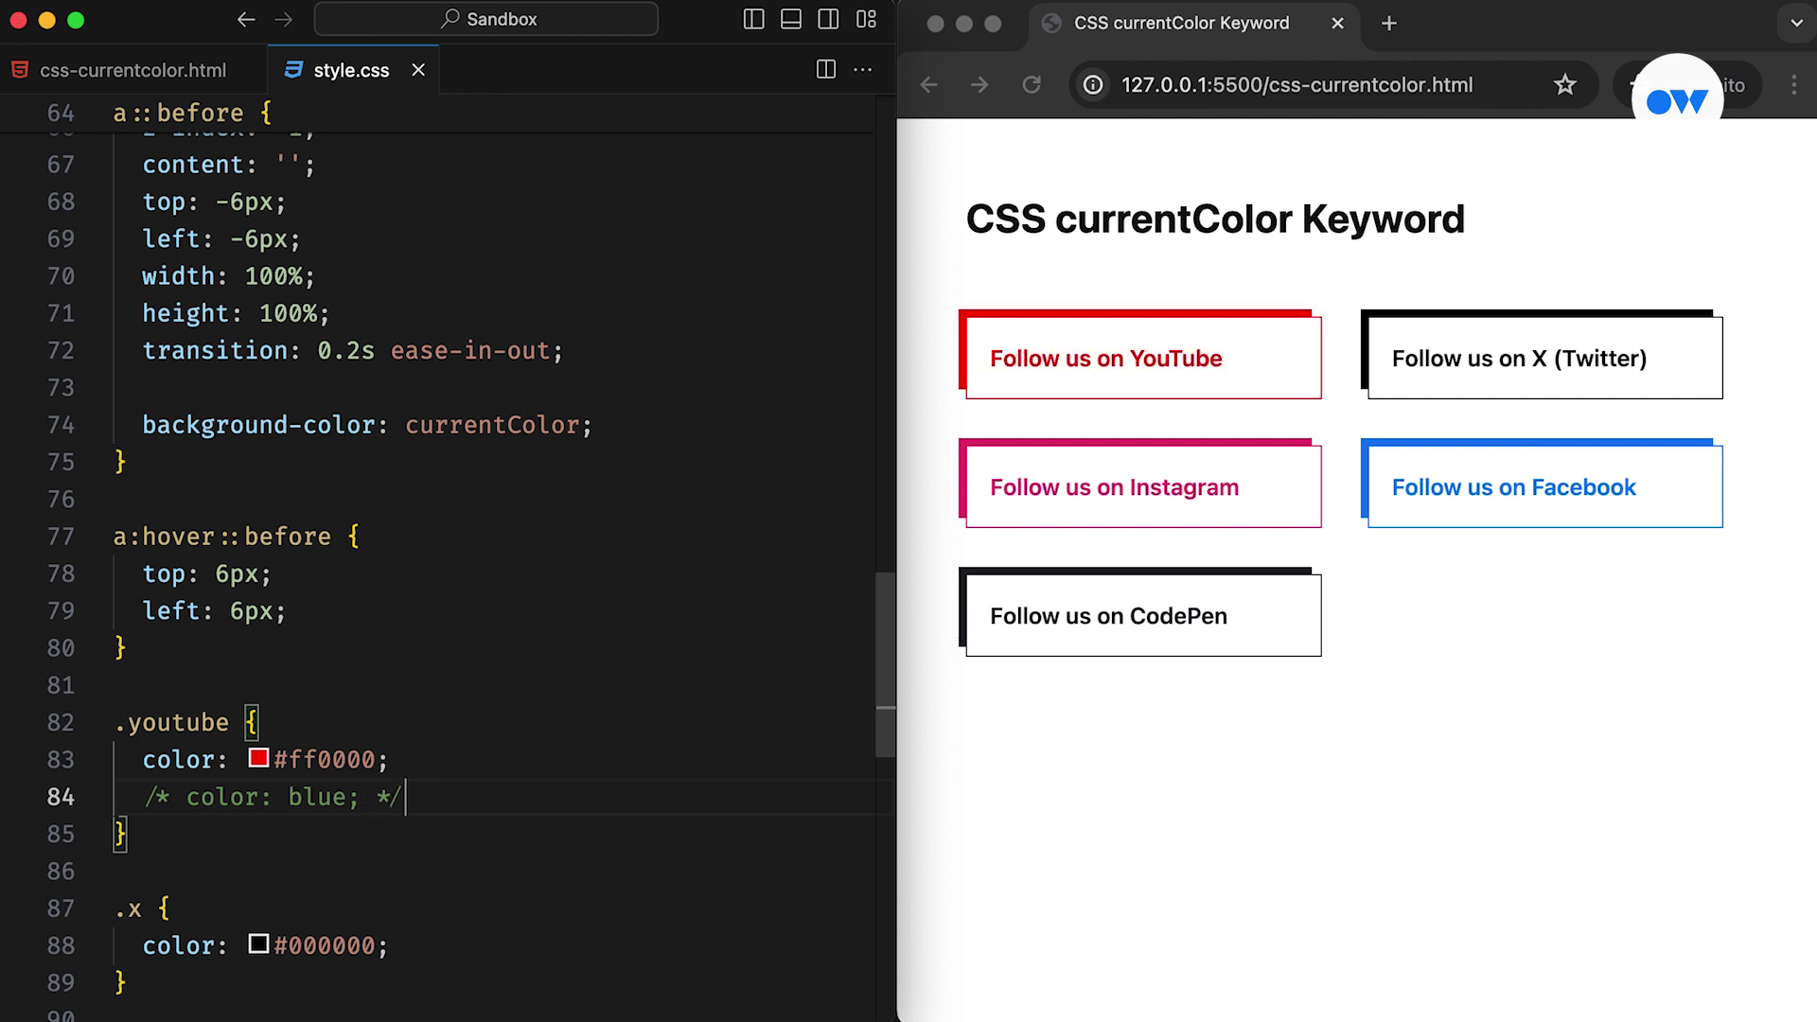
{"action": "left_click", "coordinate": [1178, 553]}
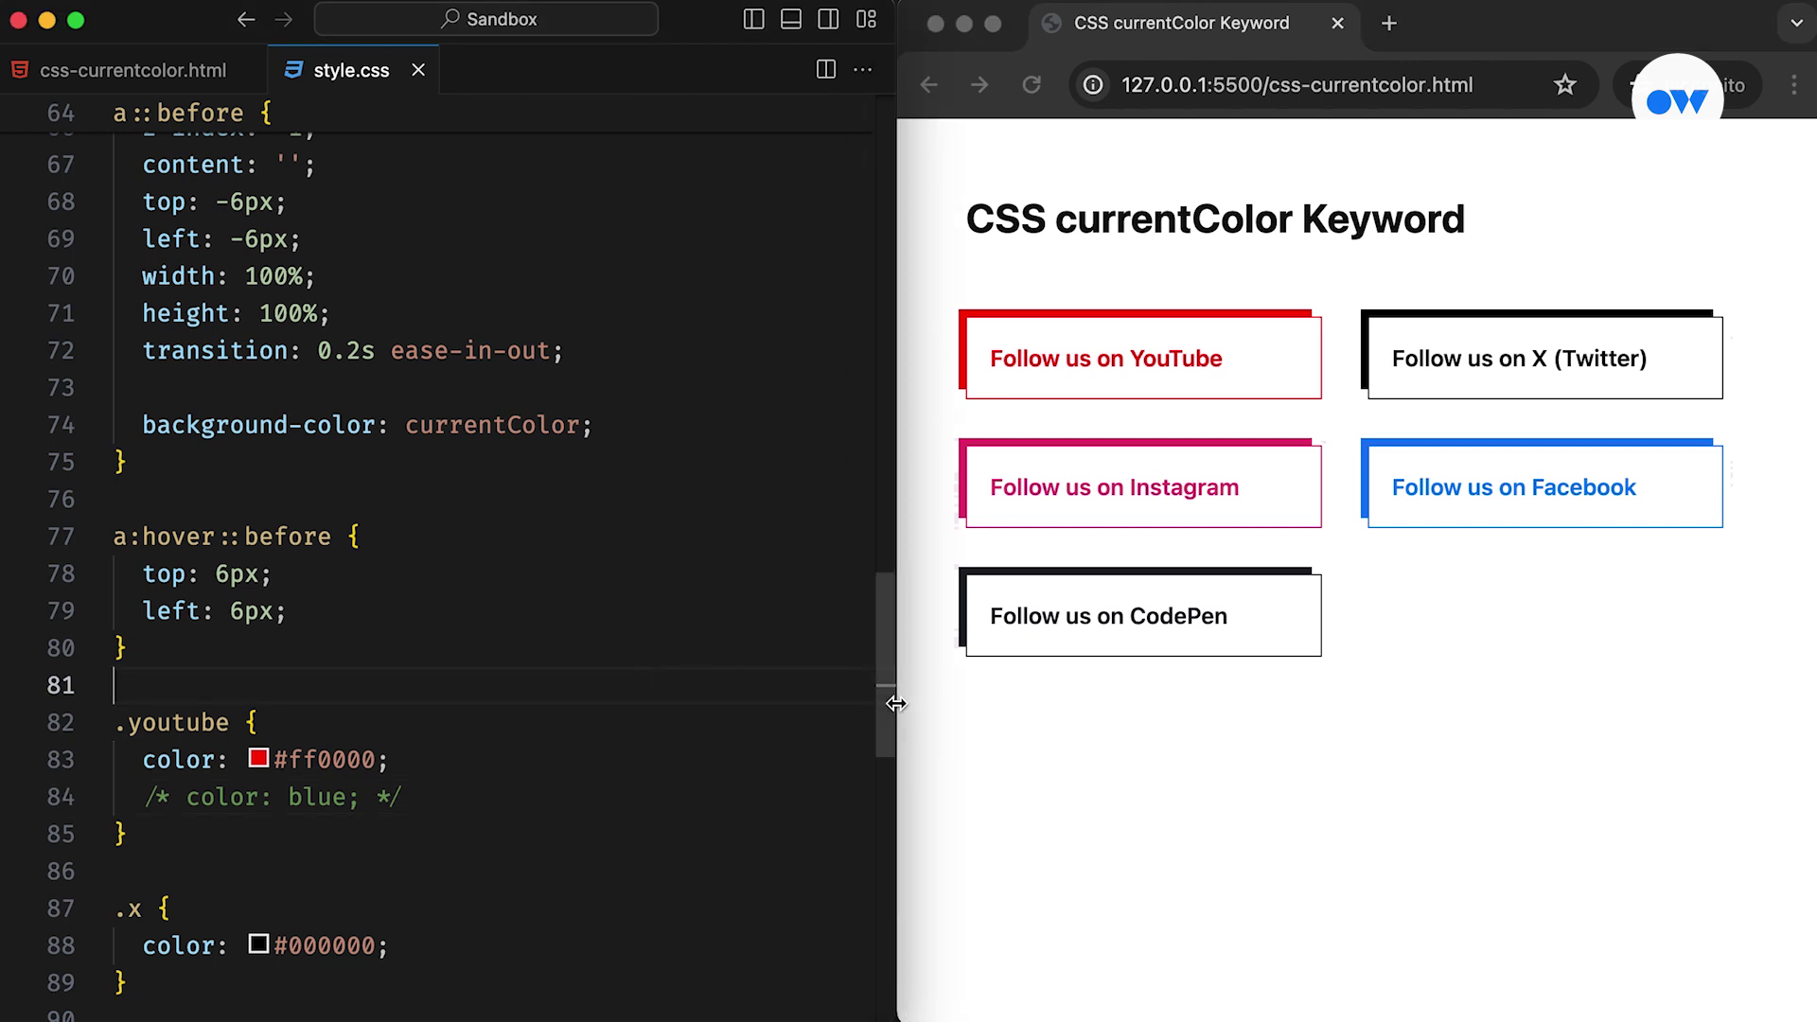
Resize the VS Code and Chrome windows so the five brand-coloured links stack in one column
{"action": "left_click_drag", "start_coordinate": [894, 704], "coordinate": [1366, 723]}
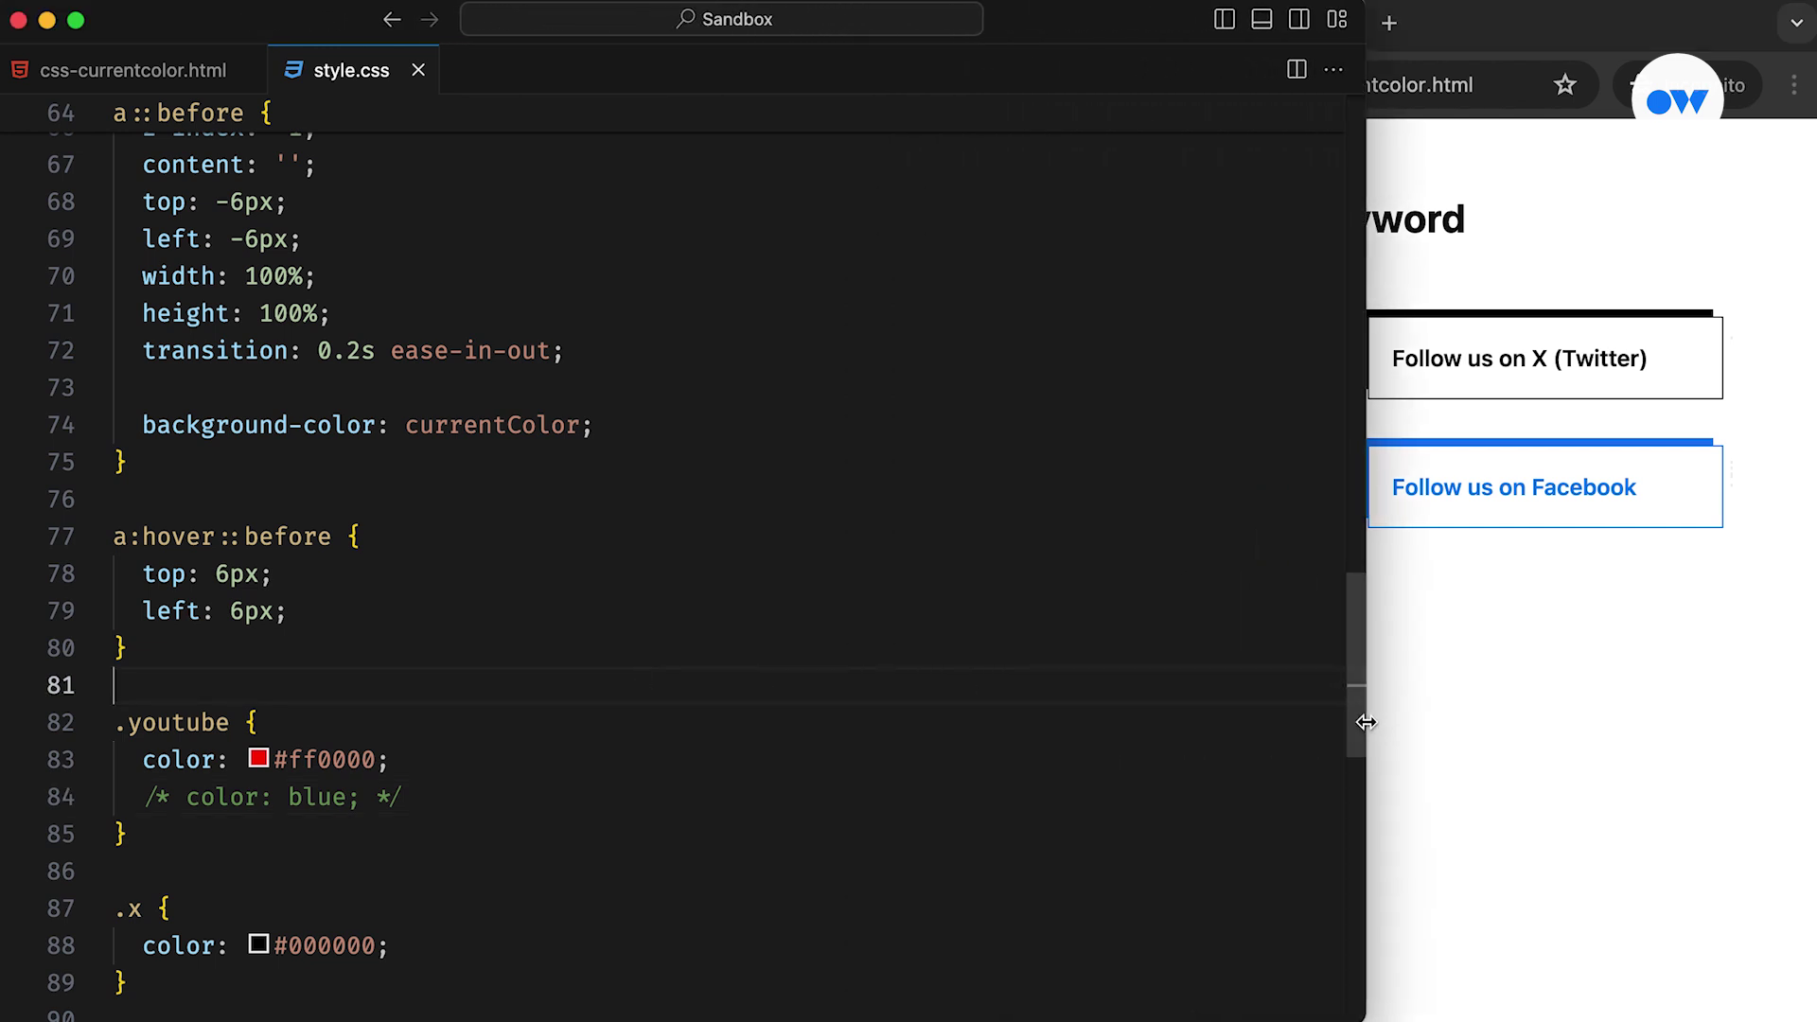
{"action": "left_click", "coordinate": [1489, 786]}
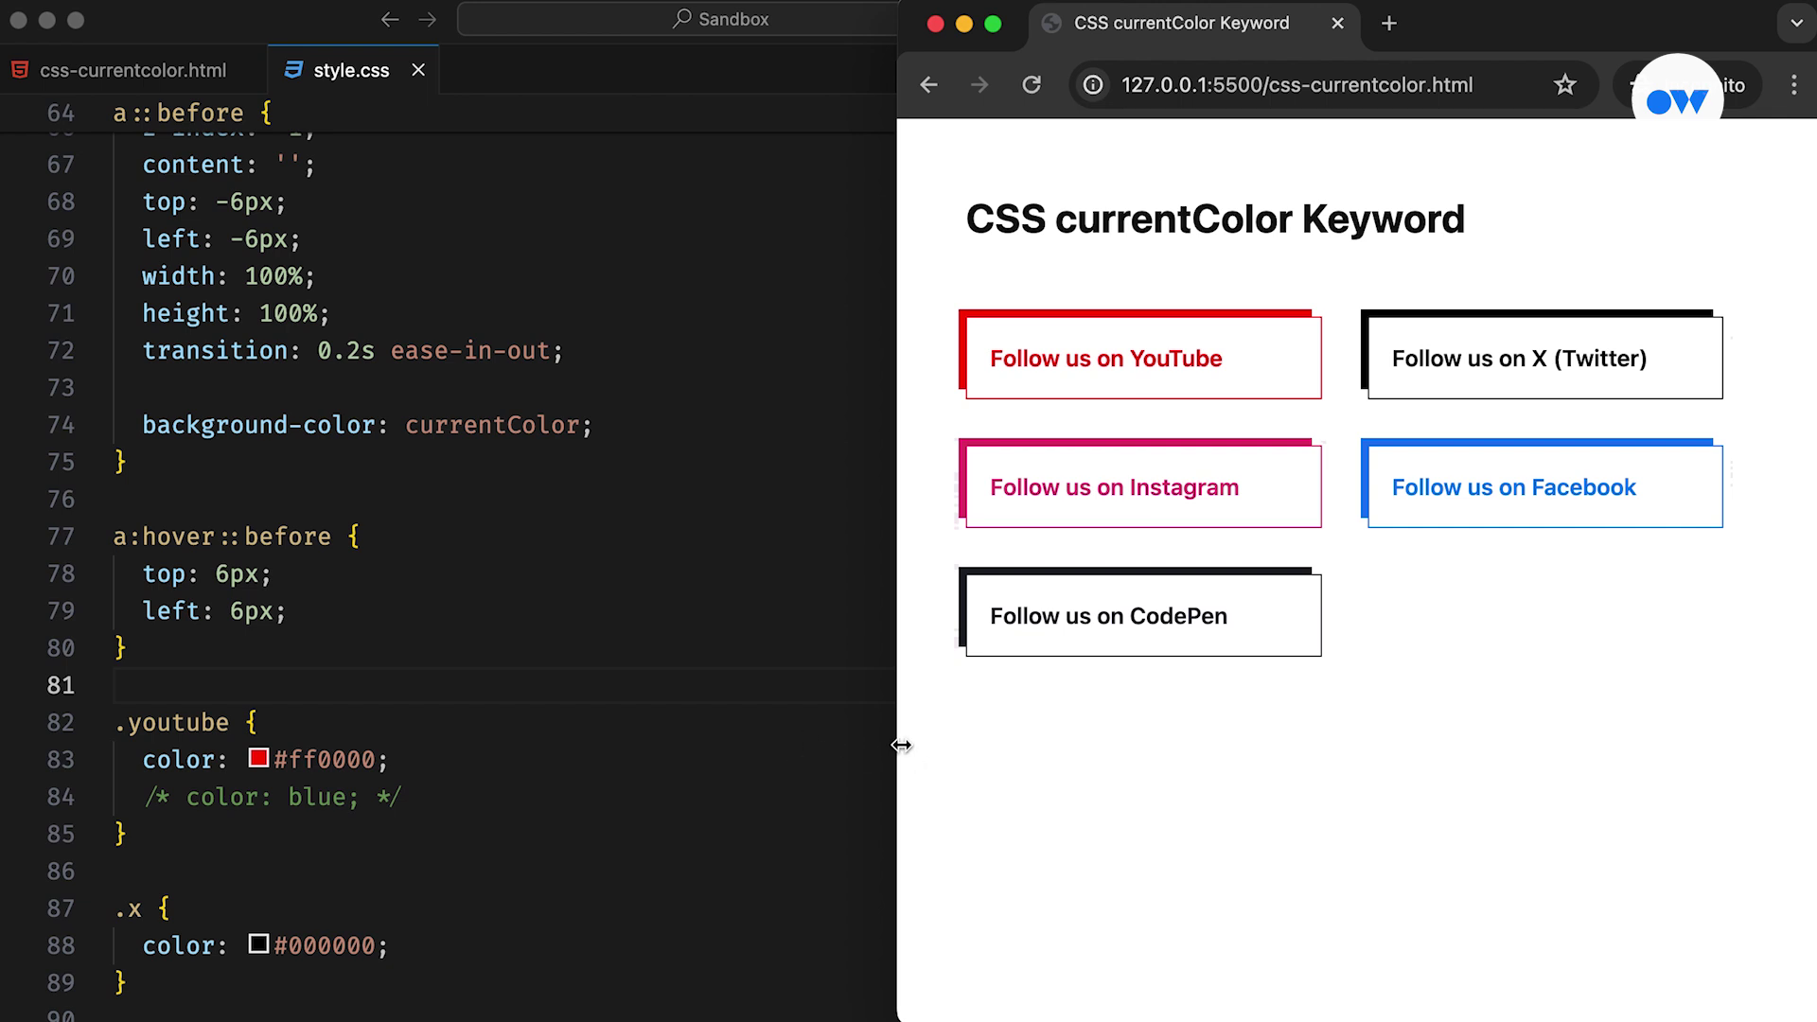
{"action": "left_click_drag", "start_coordinate": [900, 746], "coordinate": [1113, 727]}
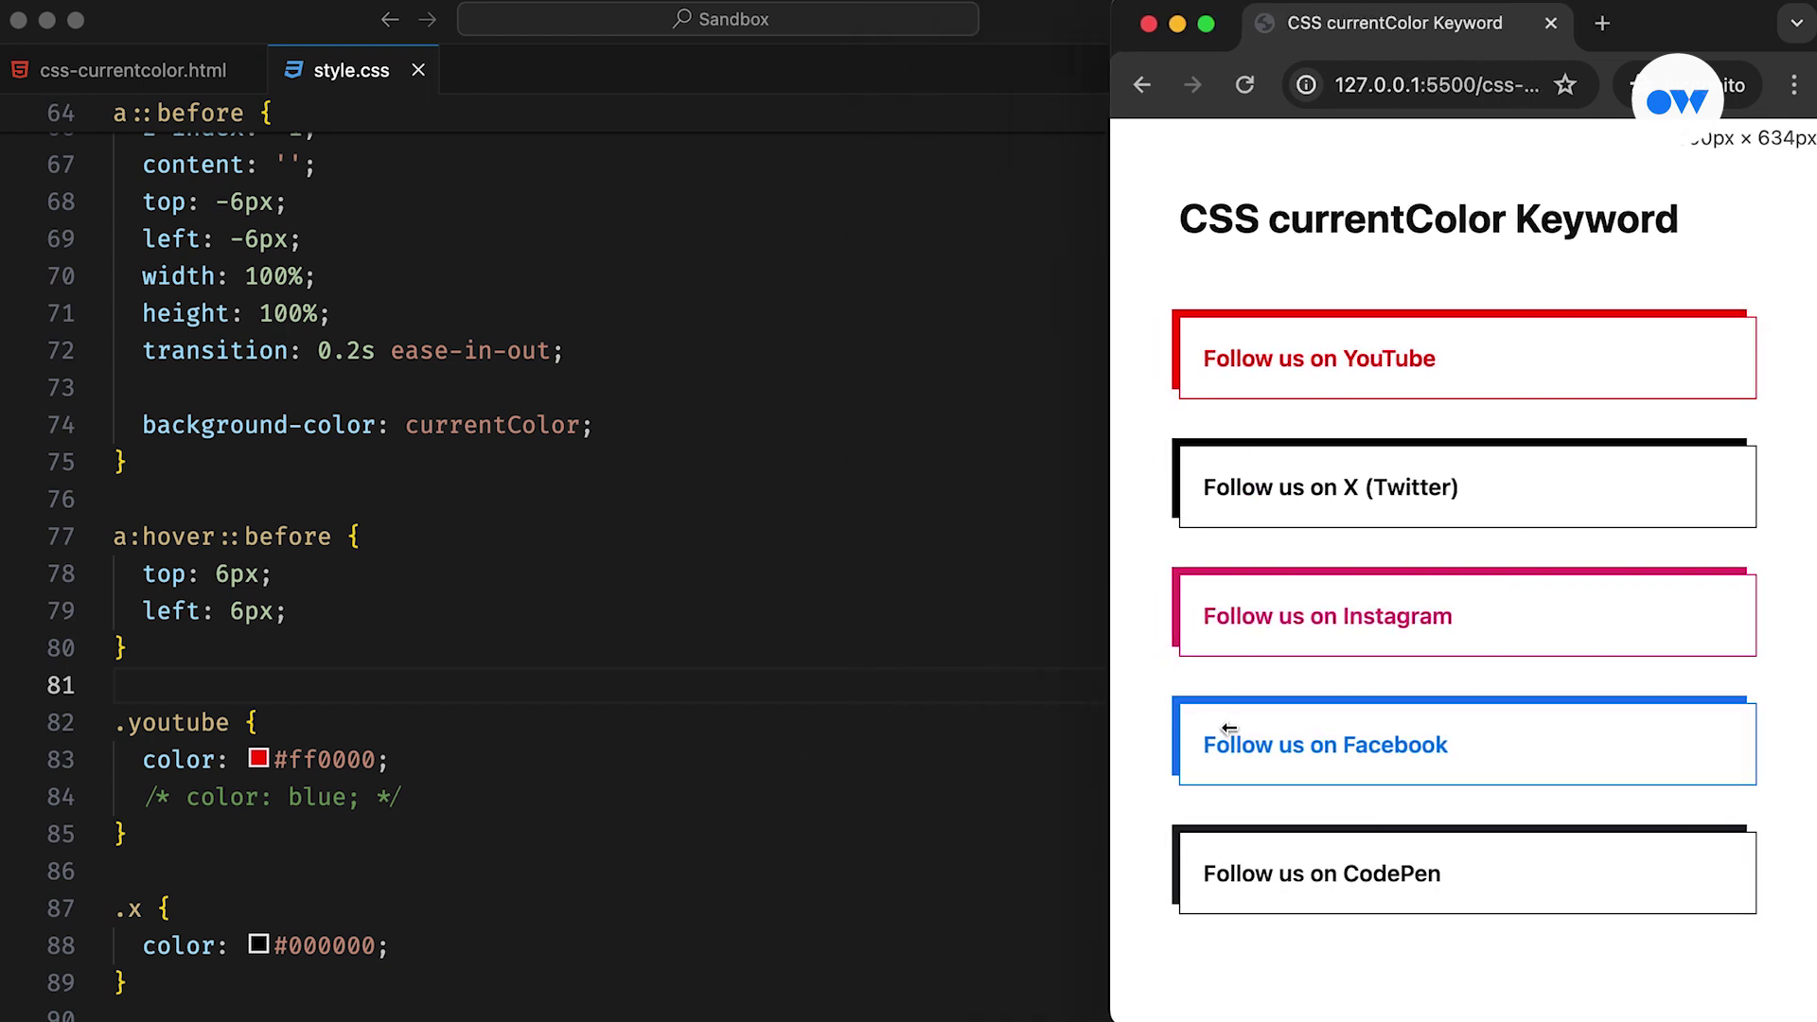